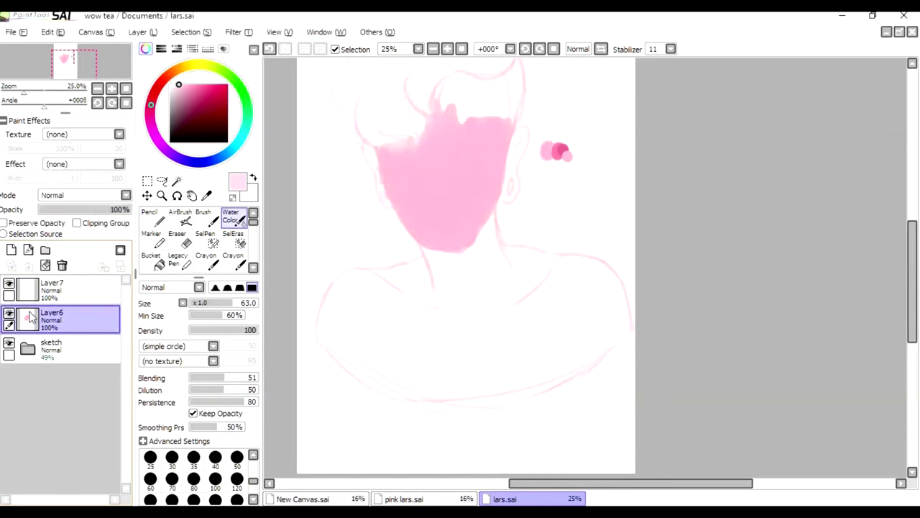
# Block in flat pink over the hair, down the right side and across the neck
pyautogui.moveTo(418, 124)
pyautogui.mouseDown()
pyautogui.moveTo(409, 95)
pyautogui.moveTo(483, 86)
pyautogui.moveTo(504, 67)
pyautogui.moveTo(480, 161)
pyautogui.moveTo(433, 122)
pyautogui.moveTo(419, 186)
pyautogui.mouseUp()
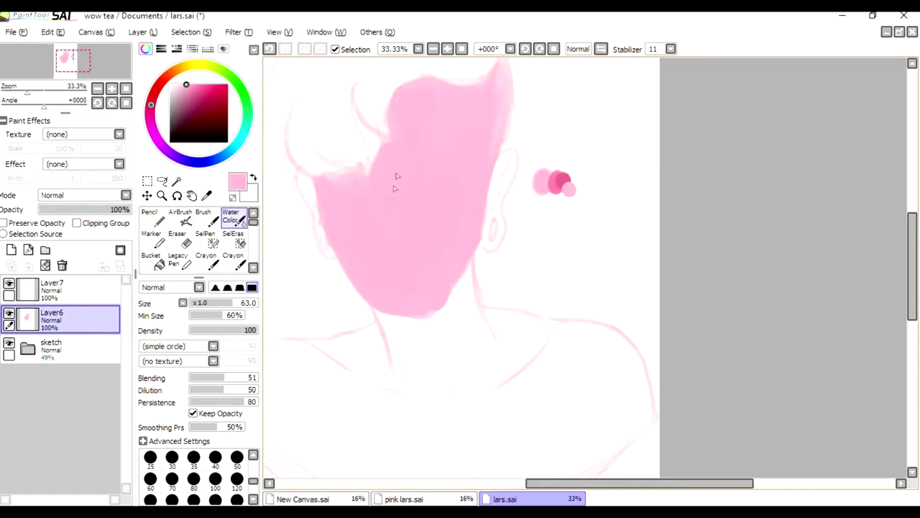
pyautogui.moveTo(495, 146)
pyautogui.mouseDown()
pyautogui.moveTo(506, 66)
pyautogui.moveTo(493, 193)
pyautogui.mouseUp()
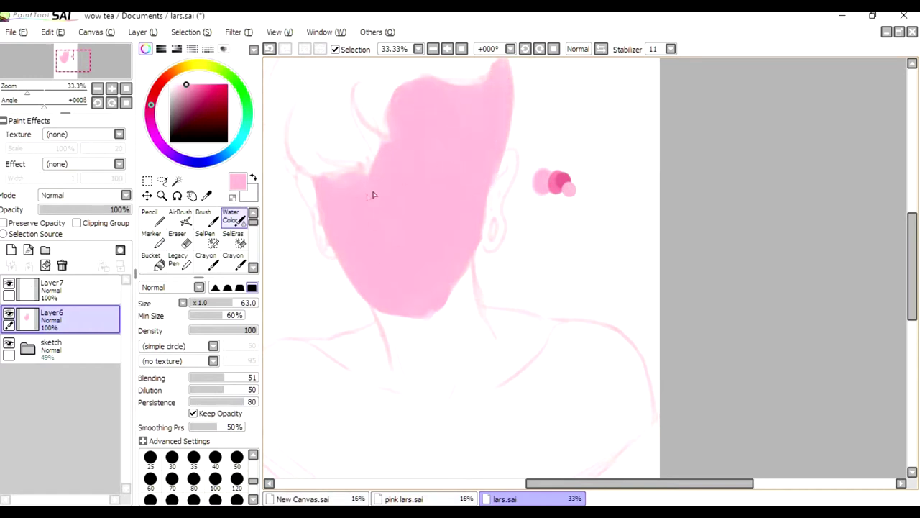
pyautogui.moveTo(382, 314)
pyautogui.mouseDown()
pyautogui.moveTo(424, 394)
pyautogui.moveTo(470, 309)
pyautogui.moveTo(464, 265)
pyautogui.mouseUp()
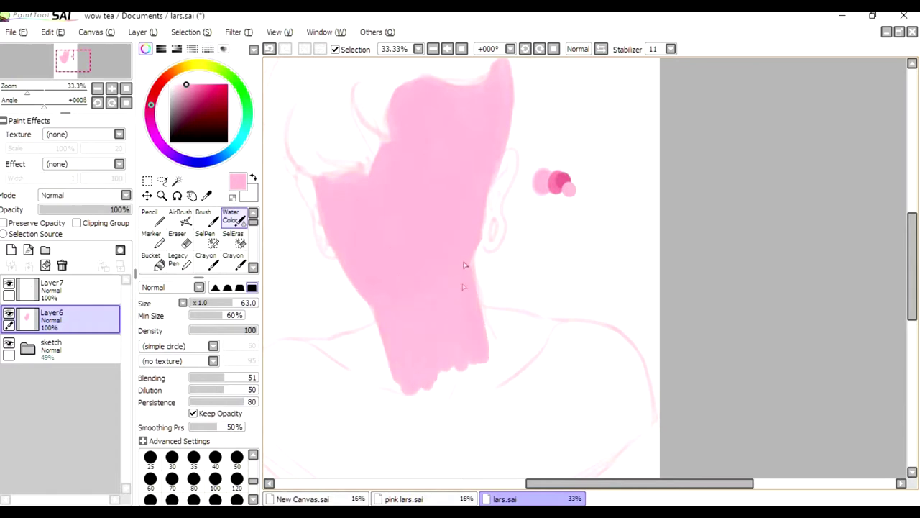
pyautogui.scroll(-1, 407, 323)
pyautogui.moveTo(419, 276)
pyautogui.mouseDown()
pyautogui.moveTo(344, 289)
pyautogui.moveTo(315, 353)
pyautogui.moveTo(314, 331)
pyautogui.moveTo(359, 402)
pyautogui.moveTo(410, 404)
pyautogui.moveTo(328, 338)
pyautogui.moveTo(335, 313)
pyautogui.moveTo(417, 382)
pyautogui.moveTo(455, 388)
pyautogui.moveTo(425, 335)
pyautogui.moveTo(361, 323)
pyautogui.moveTo(417, 320)
pyautogui.mouseUp()
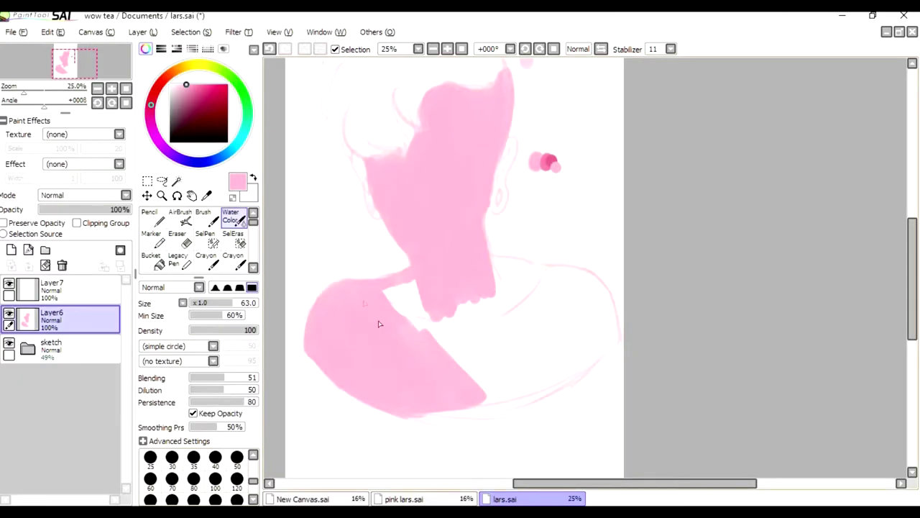
pyautogui.moveTo(381, 323)
pyautogui.mouseDown()
pyautogui.moveTo(426, 307)
pyautogui.moveTo(371, 307)
pyautogui.mouseUp()
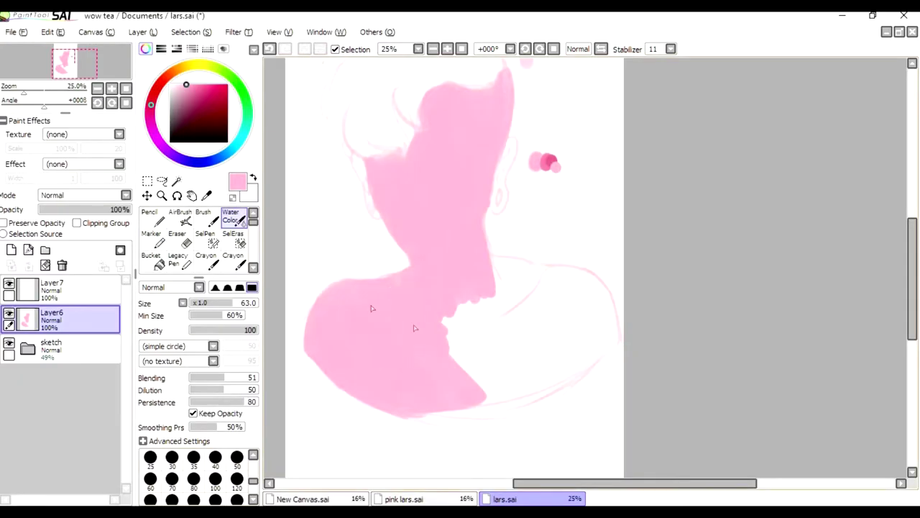
# With the canvas mirrored, fill pink along the shoulder top, then the ear, jaw and left face edge
pyautogui.click(577, 49)
pyautogui.moveTo(349, 324)
pyautogui.mouseDown()
pyautogui.moveTo(432, 381)
pyautogui.moveTo(551, 403)
pyautogui.moveTo(377, 363)
pyautogui.moveTo(381, 335)
pyautogui.moveTo(407, 323)
pyautogui.moveTo(499, 381)
pyautogui.moveTo(485, 345)
pyautogui.moveTo(496, 305)
pyautogui.moveTo(434, 323)
pyautogui.mouseUp()
pyautogui.moveTo(352, 290)
pyautogui.mouseDown()
pyautogui.moveTo(376, 267)
pyautogui.moveTo(461, 248)
pyautogui.moveTo(360, 297)
pyautogui.moveTo(399, 271)
pyautogui.moveTo(458, 254)
pyautogui.mouseUp()
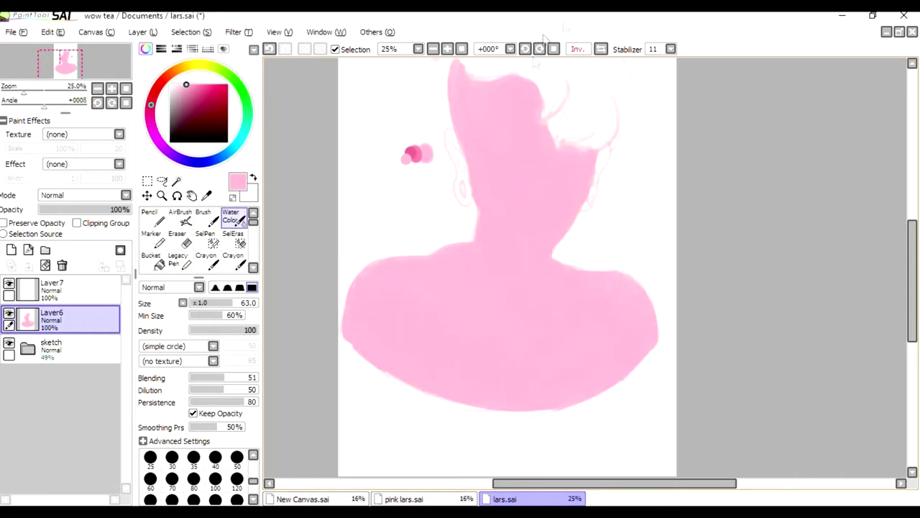
pyautogui.press('h')
pyautogui.scroll(1, 567, 192)
pyautogui.moveTo(568, 193)
pyautogui.mouseDown()
pyautogui.moveTo(550, 251)
pyautogui.moveTo(557, 259)
pyautogui.moveTo(568, 180)
pyautogui.mouseUp()
pyautogui.moveTo(373, 184)
pyautogui.mouseDown()
pyautogui.moveTo(391, 262)
pyautogui.moveTo(367, 223)
pyautogui.mouseUp()
# Fill the pale gaps along the left face and jaw, then lower the base layer to 64% opacity
pyautogui.hotkey('ctrl', 'z')
pyautogui.hotkey('ctrl', 'z')
pyautogui.moveTo(359, 176); pyautogui.dragTo(395, 266)
pyautogui.moveTo(364, 208); pyautogui.dragTo(392, 267)
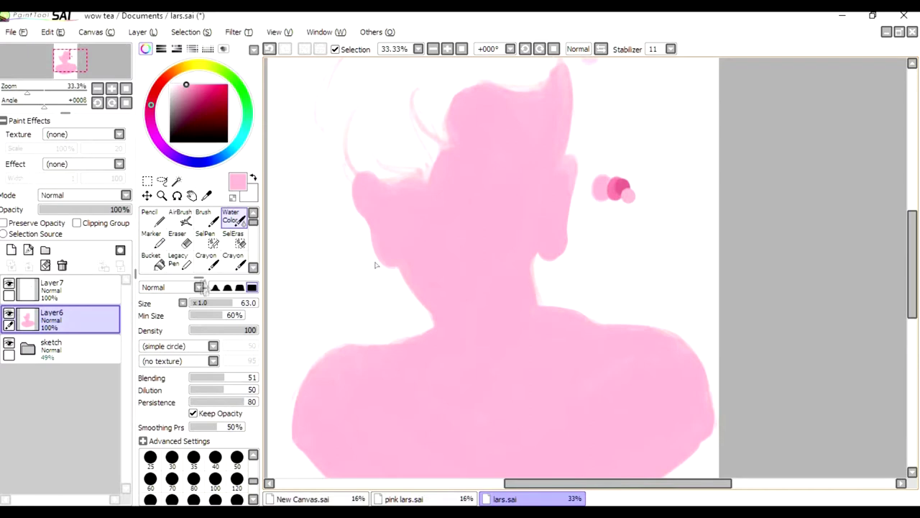
pyautogui.scroll(-1, 385, 279)
pyautogui.click(171, 141)
# Handwrite the black note 'Hold on, I'm going to find some tutorials' on the chest, then undo part of it
pyautogui.click(186, 264)
pyautogui.moveTo(340, 303)
pyautogui.mouseDown()
pyautogui.moveTo(346, 285)
pyautogui.moveTo(381, 267)
pyautogui.moveTo(411, 278)
pyautogui.mouseUp()
pyautogui.moveTo(409, 345)
pyautogui.mouseDown()
pyautogui.moveTo(407, 358)
pyautogui.moveTo(468, 320)
pyautogui.moveTo(507, 325)
pyautogui.mouseUp()
pyautogui.moveTo(396, 397)
pyautogui.mouseDown()
pyautogui.moveTo(415, 407)
pyautogui.moveTo(484, 351)
pyautogui.mouseUp()
pyautogui.moveTo(490, 358); pyautogui.dragTo(545, 320)
pyautogui.moveTo(448, 441)
pyautogui.mouseDown()
pyautogui.moveTo(515, 373)
pyautogui.moveTo(546, 356)
pyautogui.mouseUp()
pyautogui.moveTo(519, 446)
pyautogui.mouseDown()
pyautogui.moveTo(508, 457)
pyautogui.moveTo(535, 451)
pyautogui.moveTo(580, 381)
pyautogui.mouseUp()
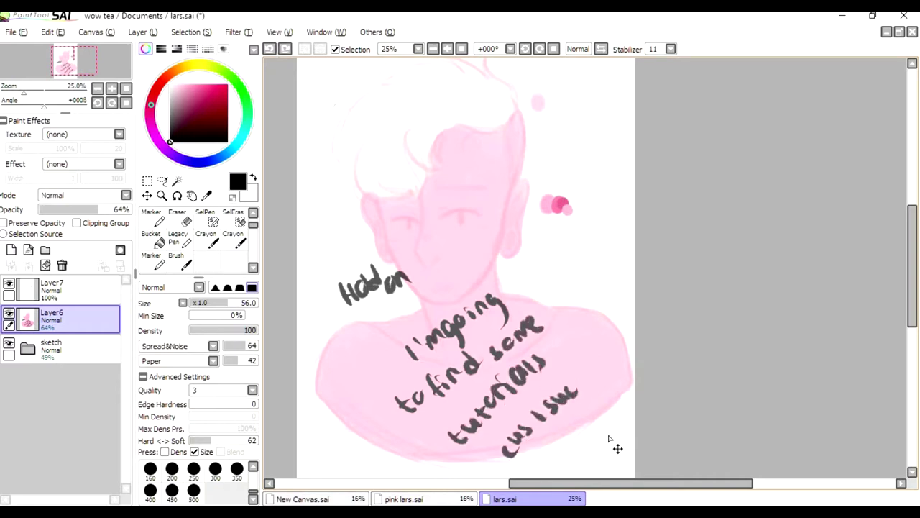
pyautogui.hotkey('ctrl', 'z')
pyautogui.hotkey('ctrl', 'z')
pyautogui.hotkey('ctrl', 'z')
pyautogui.hotkey('ctrl', 'z')
pyautogui.hotkey('ctrl', 'z')
pyautogui.hotkey('ctrl', 'z')
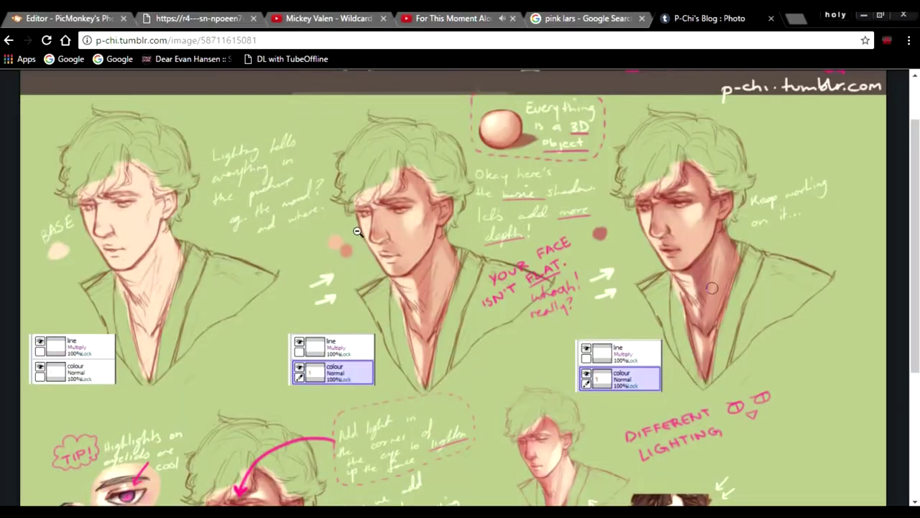
pyautogui.moveTo(158, 510)
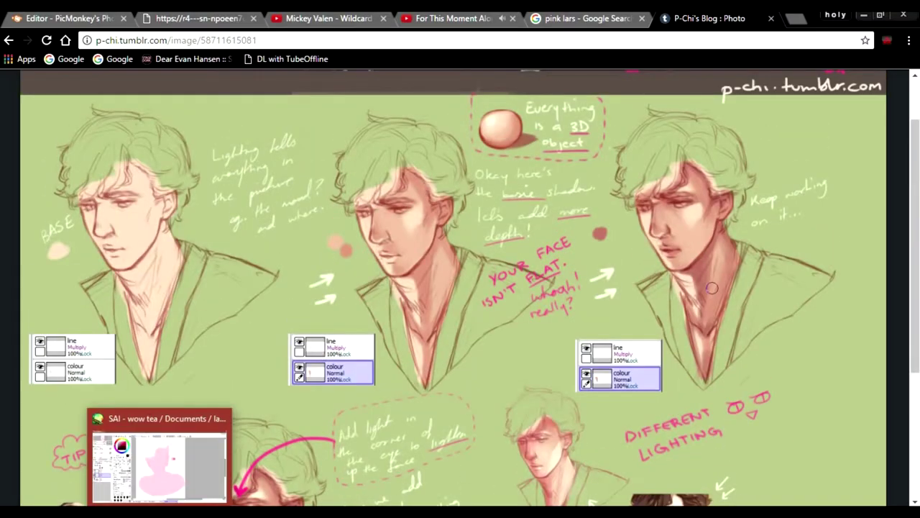
# Back in SAI, add Layer8 above the pink base with Multiply blending
pyautogui.click(158, 460)
pyautogui.click(84, 195)
pyautogui.click(21, 205)
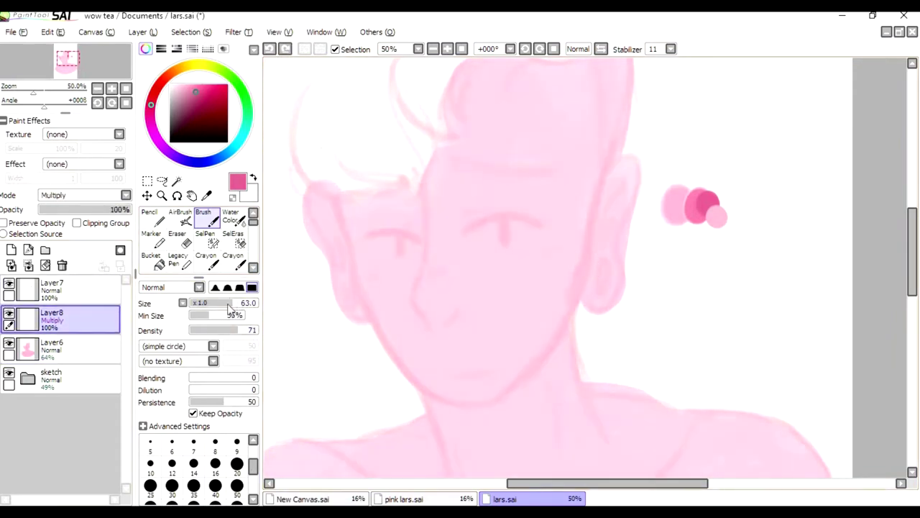
# Shrink the brush to 29px and ink the nose, closed eyelids, brows and smile in dark pink
pyautogui.moveTo(229, 308); pyautogui.dragTo(210, 306)
pyautogui.moveTo(420, 190); pyautogui.dragTo(425, 327)
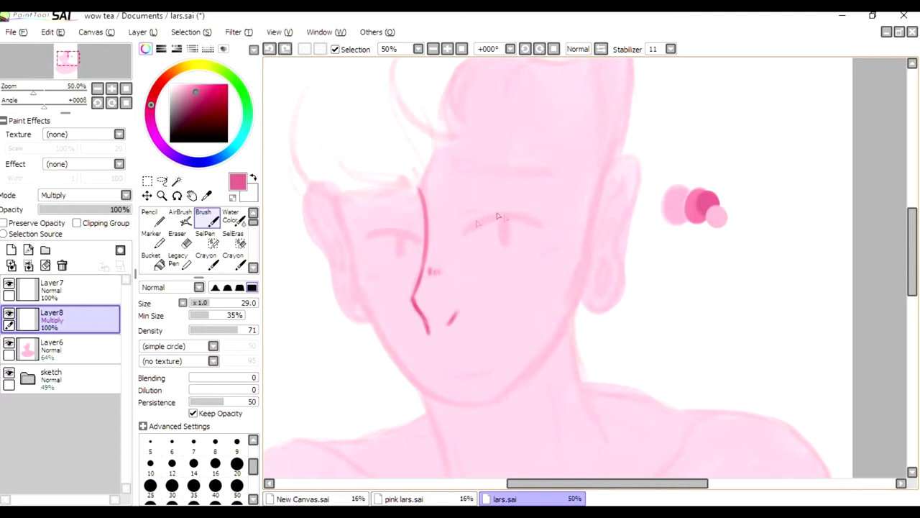
pyautogui.moveTo(468, 231); pyautogui.dragTo(545, 225)
pyautogui.moveTo(467, 215); pyautogui.dragTo(477, 211)
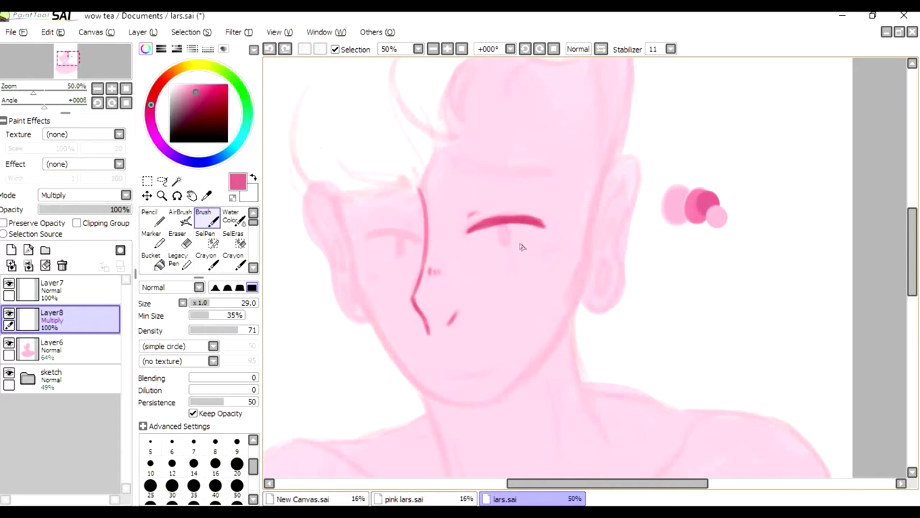
pyautogui.moveTo(370, 236); pyautogui.dragTo(423, 235)
pyautogui.moveTo(457, 167); pyautogui.dragTo(555, 173)
pyautogui.moveTo(337, 203); pyautogui.dragTo(403, 192)
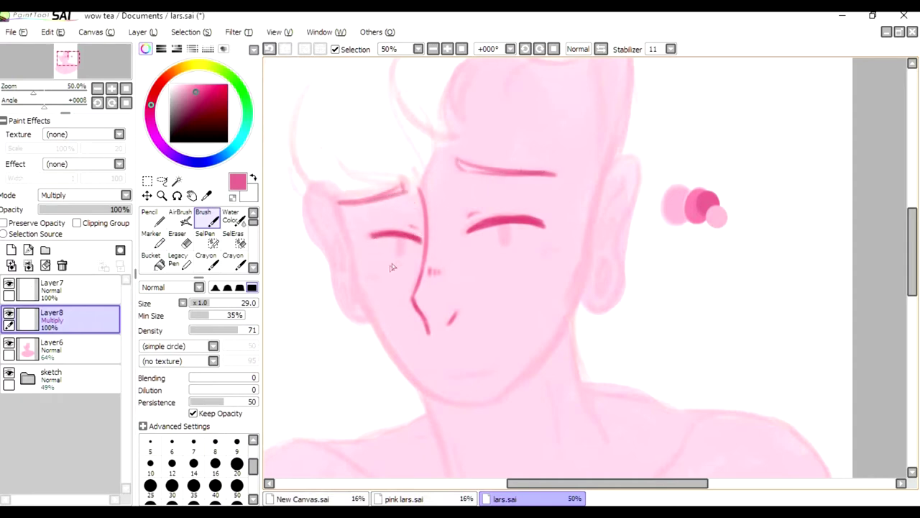
pyautogui.moveTo(484, 374); pyautogui.dragTo(544, 369)
# Erase pink base along the right ear's outer edge, then return to the Multiply line layer
pyautogui.moveTo(334, 231)
pyautogui.mouseDown()
pyautogui.moveTo(310, 192)
pyautogui.moveTo(329, 267)
pyautogui.mouseUp()
pyautogui.hotkey('ctrl', 'z')
pyautogui.click(51, 345)
pyautogui.click(177, 238)
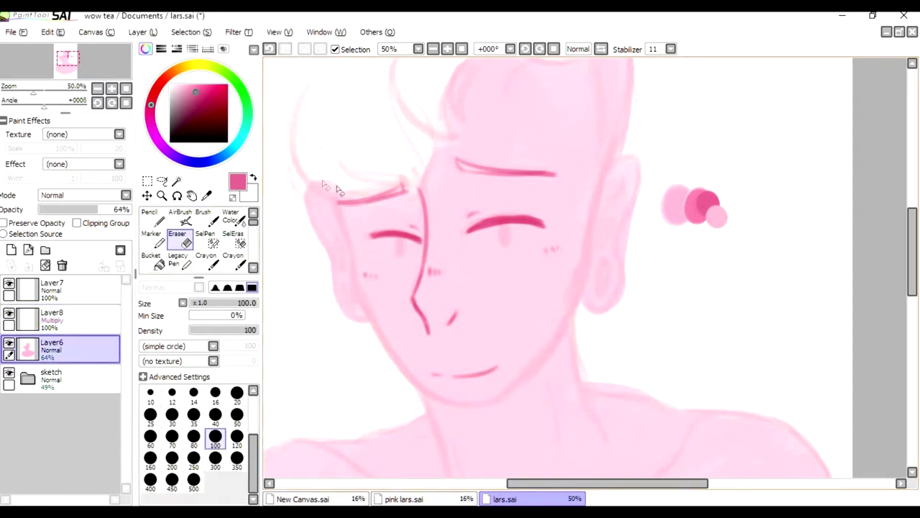
pyautogui.moveTo(623, 259); pyautogui.dragTo(631, 216)
pyautogui.press('b')
pyautogui.click(51, 317)
# Draw the left ear outline and the right inner ear curve with its earring dot
pyautogui.moveTo(335, 244); pyautogui.dragTo(353, 295)
pyautogui.hotkey('ctrl', 'z')
pyautogui.hotkey('ctrl', 'z')
pyautogui.moveTo(337, 257); pyautogui.dragTo(358, 310)
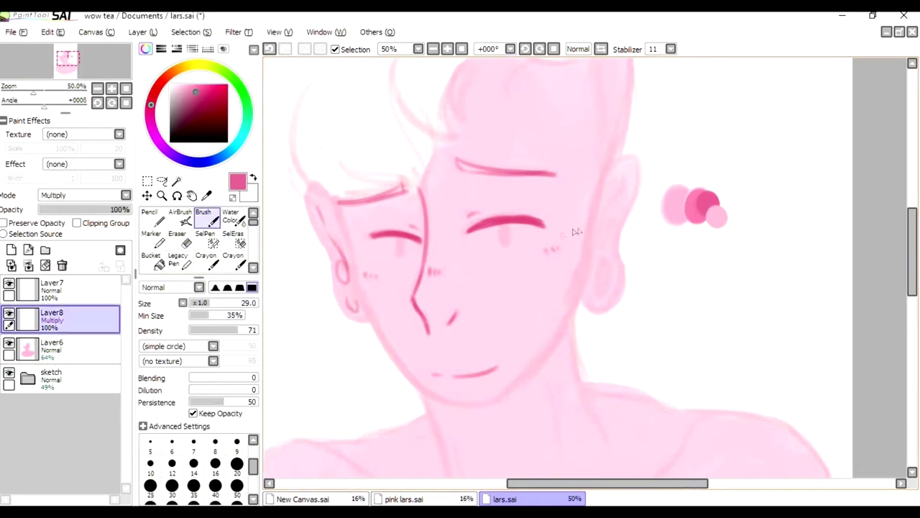
pyautogui.moveTo(621, 175); pyautogui.dragTo(601, 249)
pyautogui.hotkey('ctrl', 'z')
pyautogui.moveTo(616, 198); pyautogui.dragTo(611, 266)
pyautogui.hotkey('ctrl', 'z')
pyautogui.moveTo(621, 185)
pyautogui.mouseDown()
pyautogui.moveTo(601, 255)
pyautogui.moveTo(605, 285)
pyautogui.mouseUp()
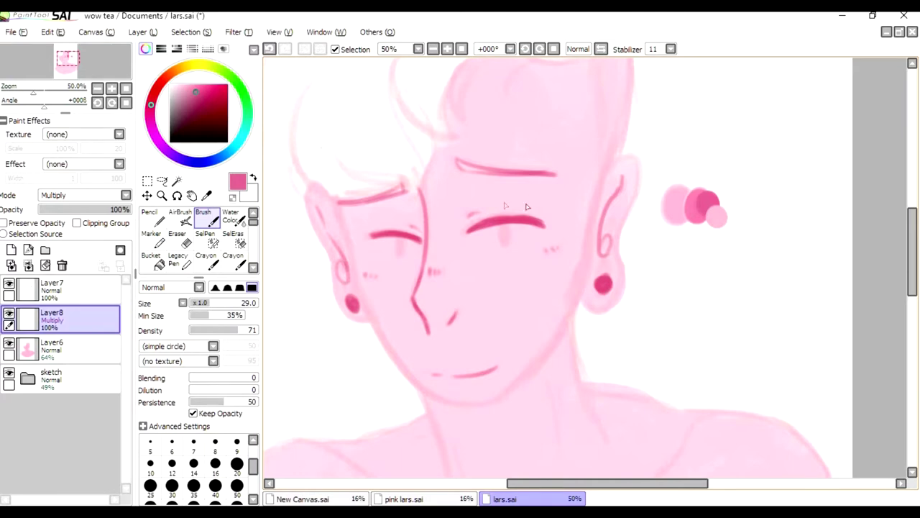
pyautogui.scroll(-2, 365, 239)
pyautogui.scroll(1, 403, 323)
pyautogui.scroll(1, 417, 373)
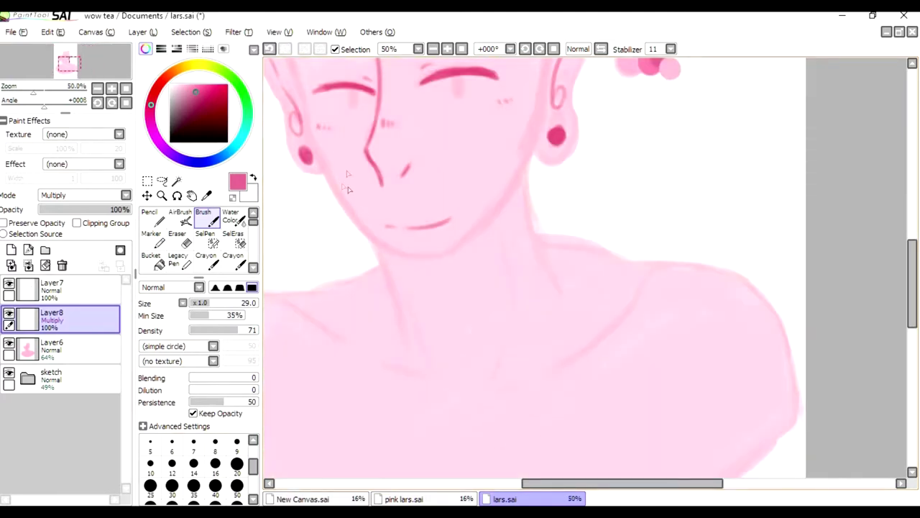
# Ink the jawline, face sides, right ear, neck and both shoulder outlines
pyautogui.moveTo(356, 228); pyautogui.dragTo(435, 260)
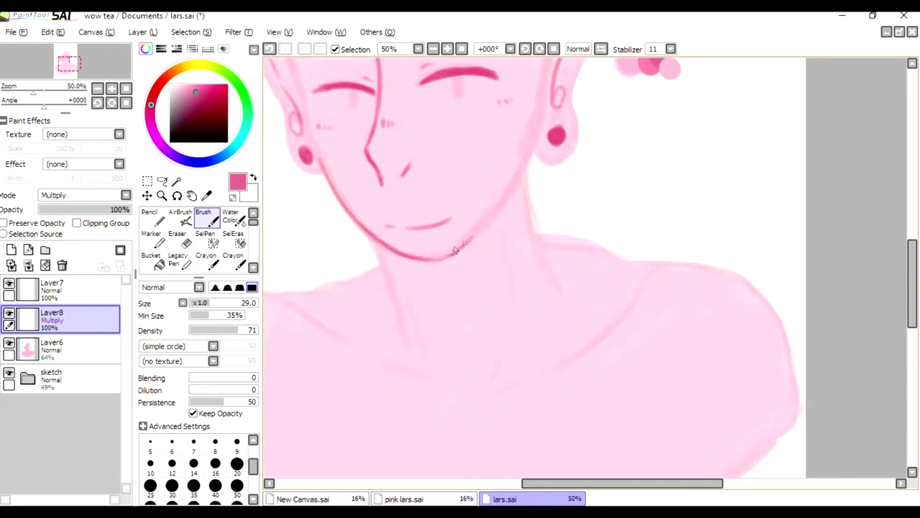
pyautogui.scroll(-1, 482, 230)
pyautogui.moveTo(356, 174); pyautogui.dragTo(373, 217)
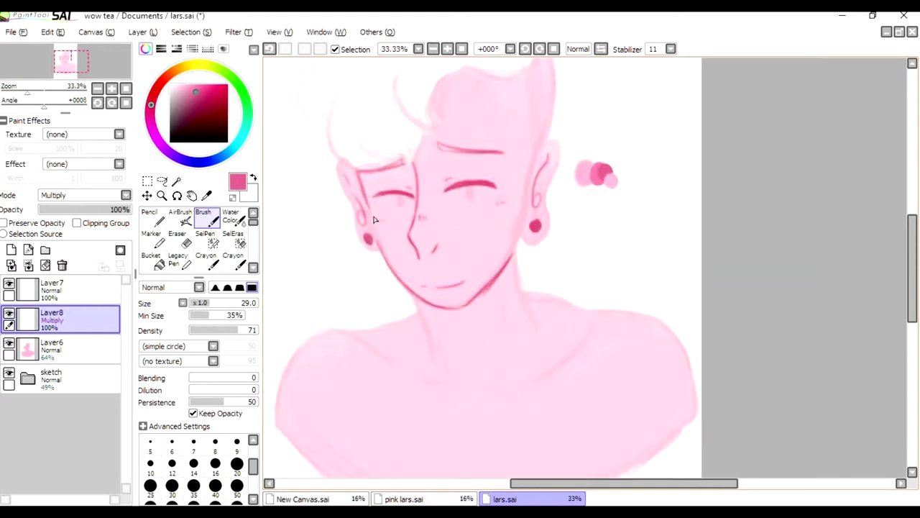
pyautogui.moveTo(509, 262); pyautogui.dragTo(512, 253)
pyautogui.moveTo(532, 189); pyautogui.dragTo(535, 153)
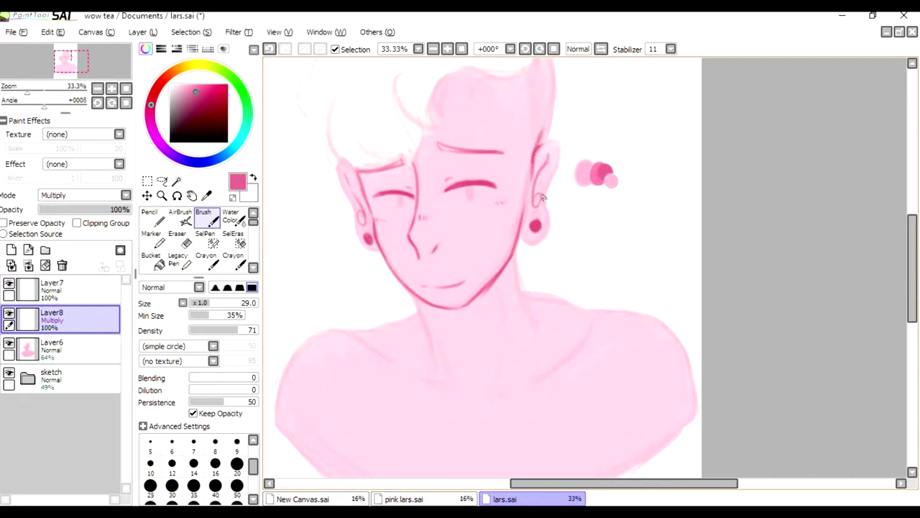
pyautogui.moveTo(515, 250); pyautogui.dragTo(538, 333)
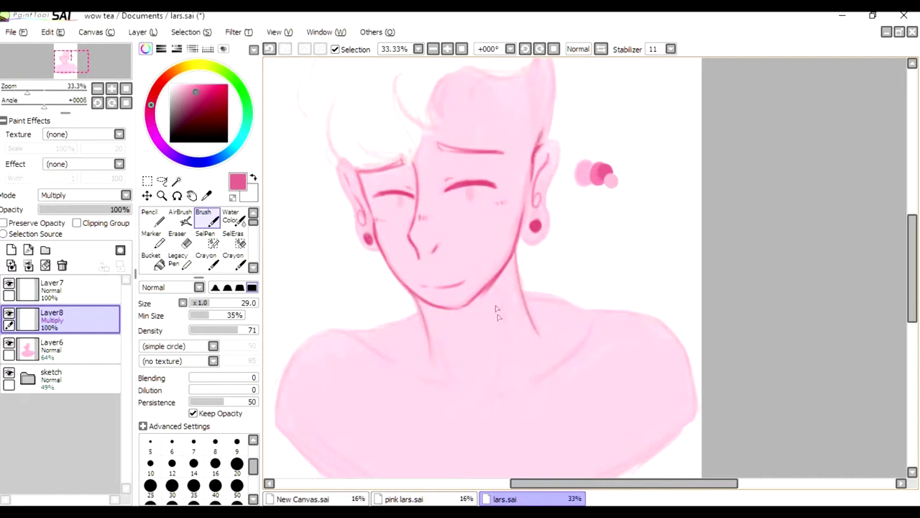
pyautogui.hotkey('ctrl', 'z')
pyautogui.moveTo(340, 332)
pyautogui.mouseDown()
pyautogui.moveTo(420, 364)
pyautogui.moveTo(467, 410)
pyautogui.mouseUp()
pyautogui.hotkey('ctrl', 'z')
# Toggle the sketch layer to check the lines, scribble and undo a chest note, then return to the Chrome tutorial
pyautogui.hotkey('ctrl', 'z')
pyautogui.moveTo(519, 389)
pyautogui.mouseDown()
pyautogui.moveTo(503, 399)
pyautogui.moveTo(605, 319)
pyautogui.mouseUp()
pyautogui.moveTo(523, 302); pyautogui.dragTo(629, 310)
pyautogui.moveTo(345, 330); pyautogui.dragTo(278, 403)
pyautogui.click(9, 375)
pyautogui.click(9, 375)
pyautogui.scroll(-2, 419, 310)
pyautogui.scroll(1, 420, 311)
pyautogui.moveTo(372, 400)
pyautogui.mouseDown()
pyautogui.moveTo(412, 394)
pyautogui.moveTo(457, 417)
pyautogui.moveTo(512, 389)
pyautogui.mouseUp()
pyautogui.moveTo(489, 435)
pyautogui.mouseDown()
pyautogui.moveTo(537, 410)
pyautogui.moveTo(575, 419)
pyautogui.mouseUp()
pyautogui.hotkey('ctrl', 'z')
pyautogui.hotkey('ctrl', 'z')
pyautogui.hotkey('ctrl', 'z')
pyautogui.hotkey('ctrl', 'z')
pyautogui.hotkey('ctrl', 'z')
pyautogui.hotkey('ctrl', 'z')
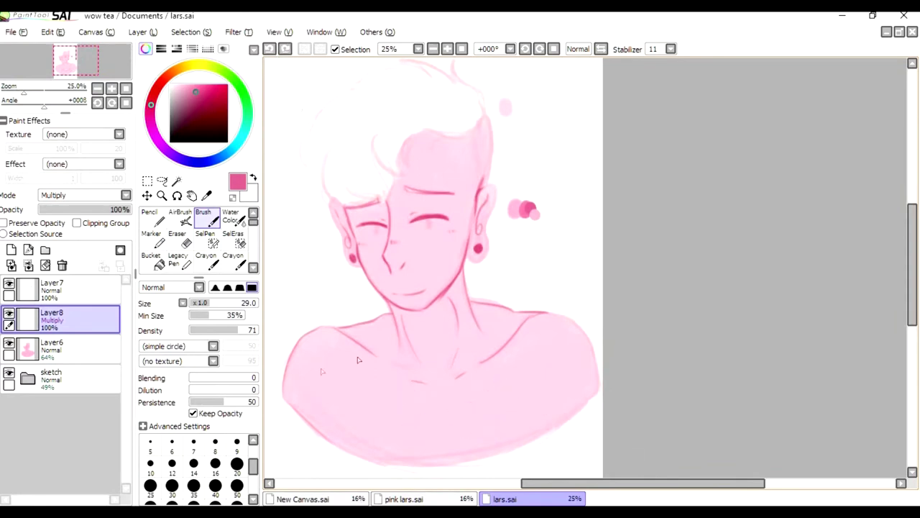
pyautogui.hotkey('alt', 'Tab')
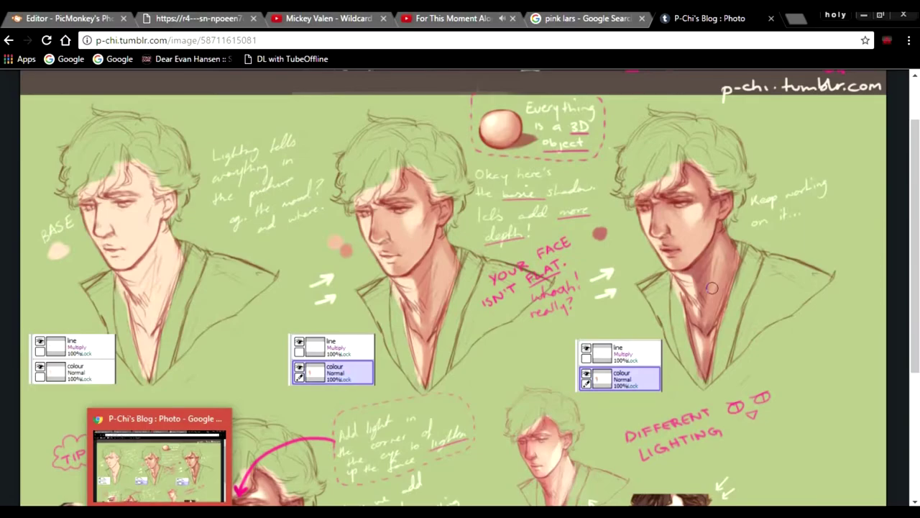
# Return to SAI and add Layer9 above the pink base
pyautogui.hotkey('alt', 'Tab')
pyautogui.scroll(3, 551, 249)
pyautogui.scroll(-3, 550, 249)
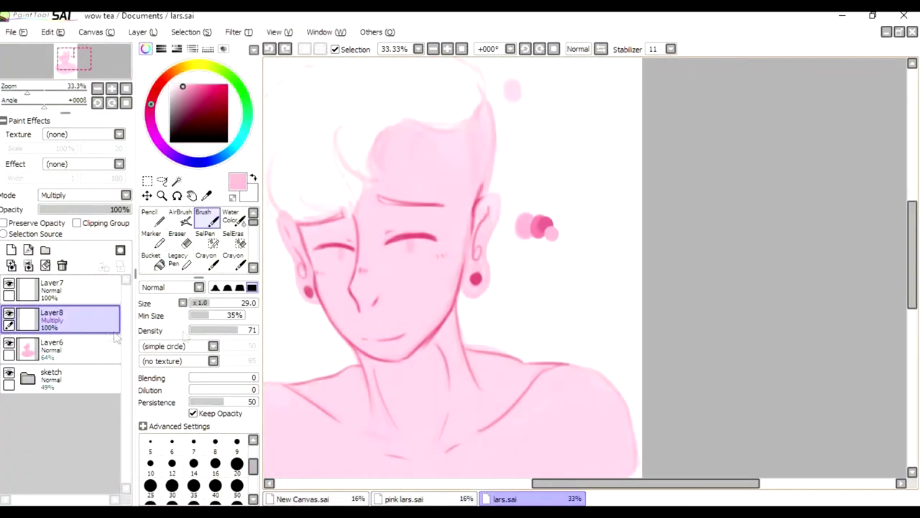
pyautogui.scroll(1, 508, 239)
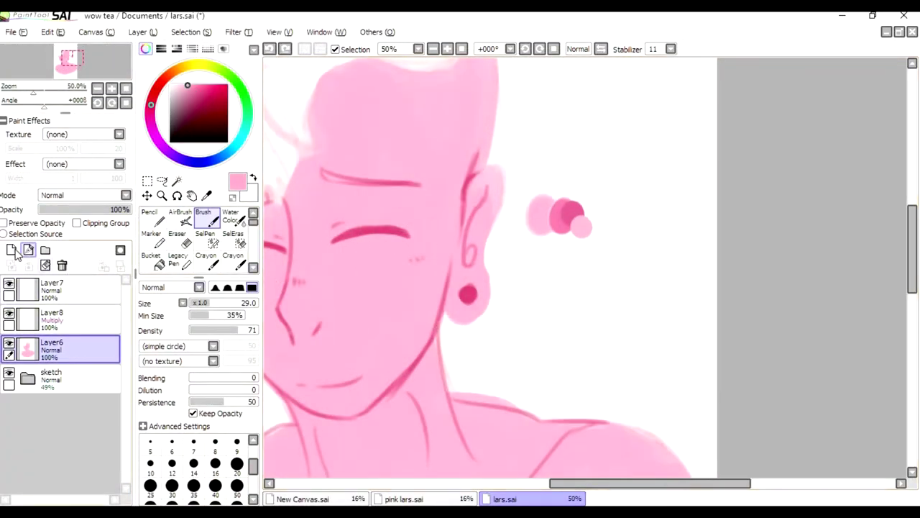
pyautogui.click(11, 249)
pyautogui.scroll(-3, 507, 238)
pyautogui.scroll(3, 576, 239)
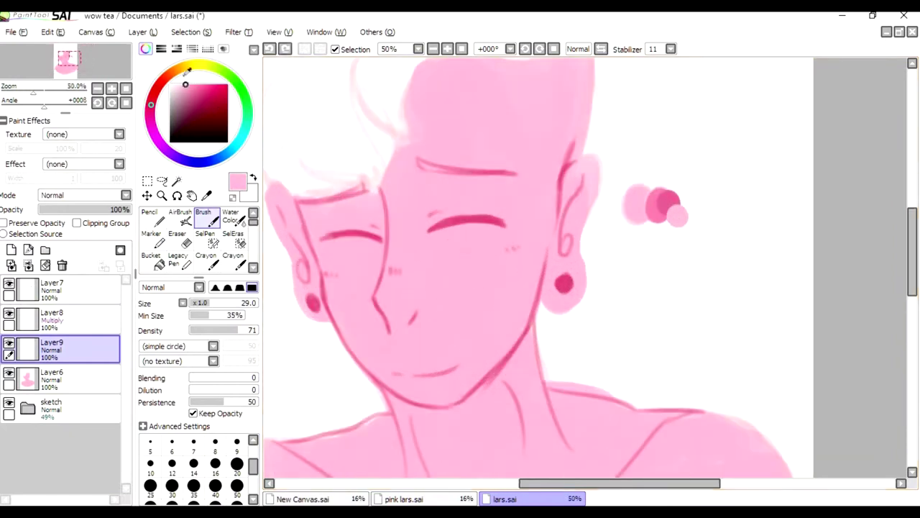
# Paint soft Water Color blush on the cheeks beside the nose, then check the browser tutorial
pyautogui.click(231, 216)
pyautogui.moveTo(507, 256)
pyautogui.mouseDown()
pyautogui.moveTo(482, 264)
pyautogui.moveTo(497, 337)
pyautogui.mouseUp()
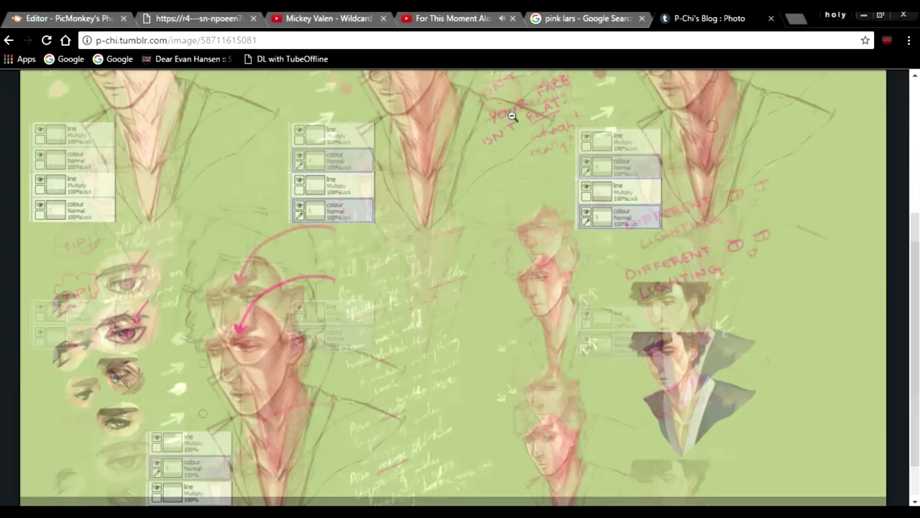
pyautogui.scroll(2, 479, 150)
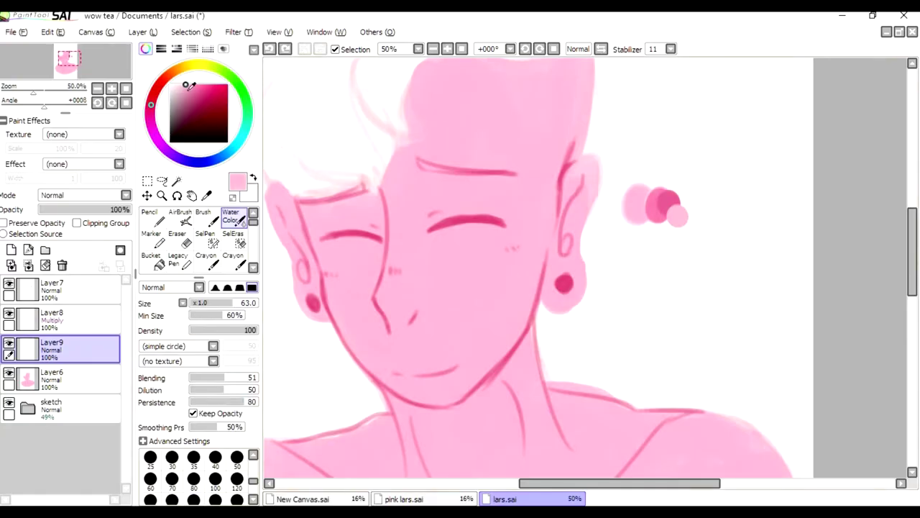
pyautogui.moveTo(397, 270)
pyautogui.mouseDown()
pyautogui.moveTo(403, 259)
pyautogui.moveTo(387, 289)
pyautogui.mouseUp()
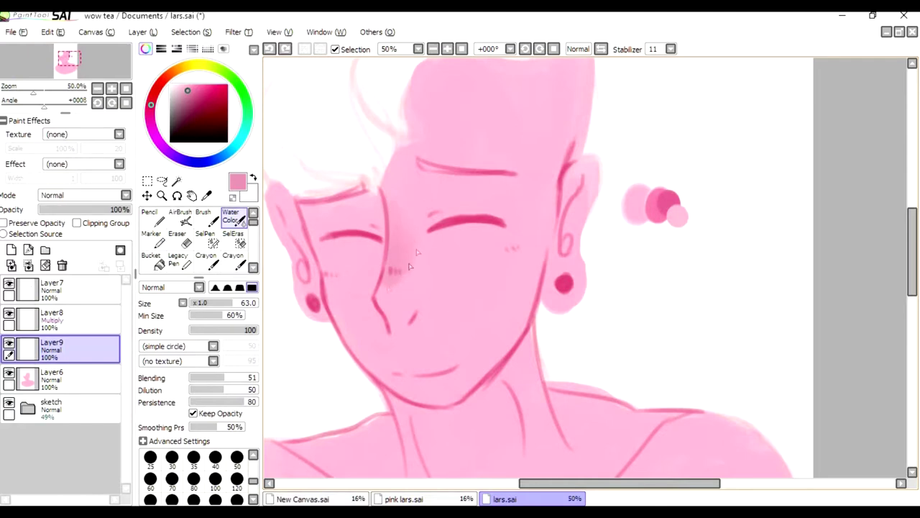
pyautogui.scroll(-1, 405, 230)
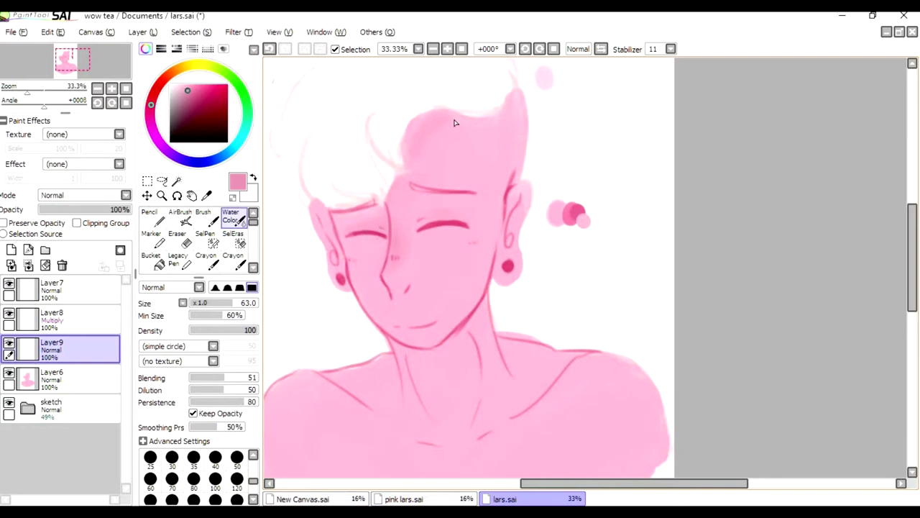
pyautogui.scroll(-1, 454, 123)
pyautogui.hotkey('alt', 'Tab')
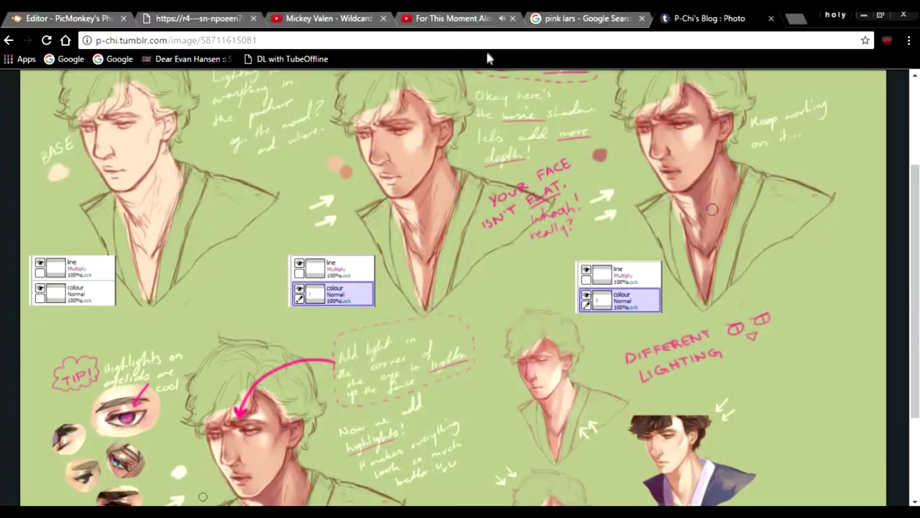
# Search Google Images for 'how to color realistic skin', open the skin blends tutorial, and return to SAI
pyautogui.click(561, 18)
pyautogui.write('how to color realistic skin')
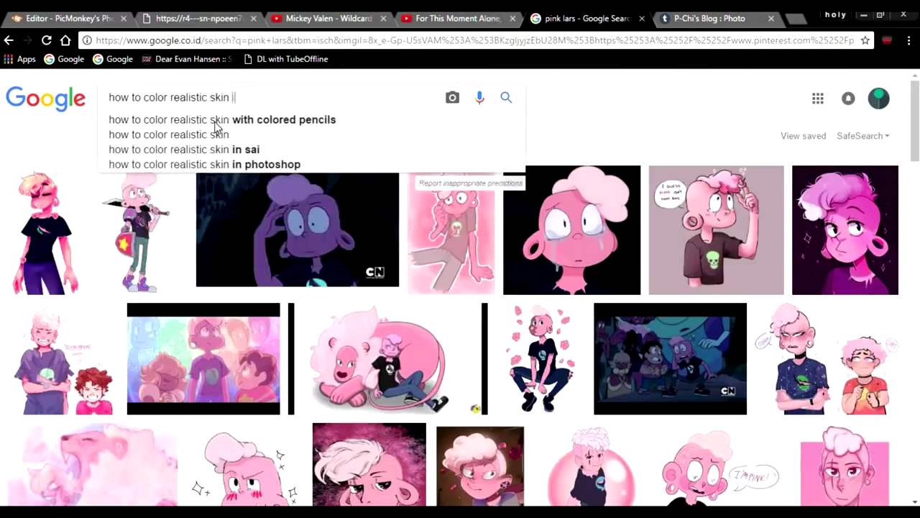
pyautogui.click(101, 149)
pyautogui.scroll(-1, 499, 399)
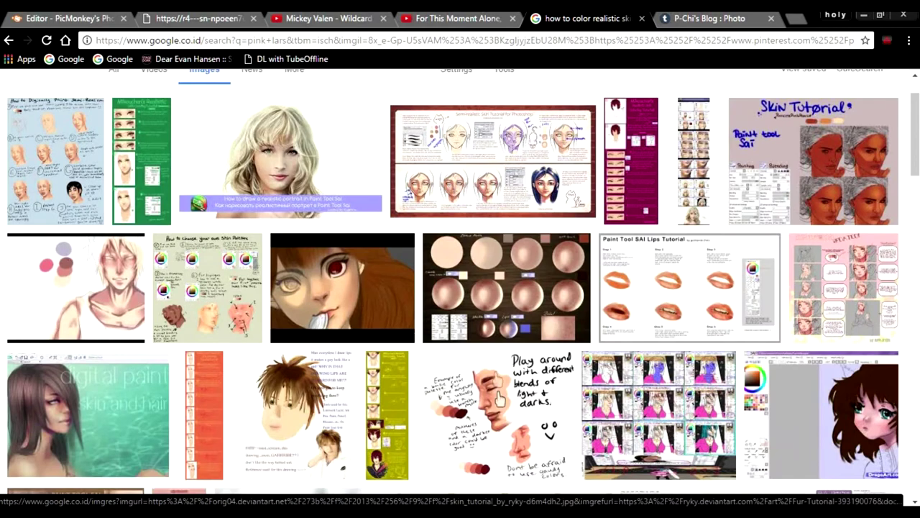
pyautogui.click(499, 399)
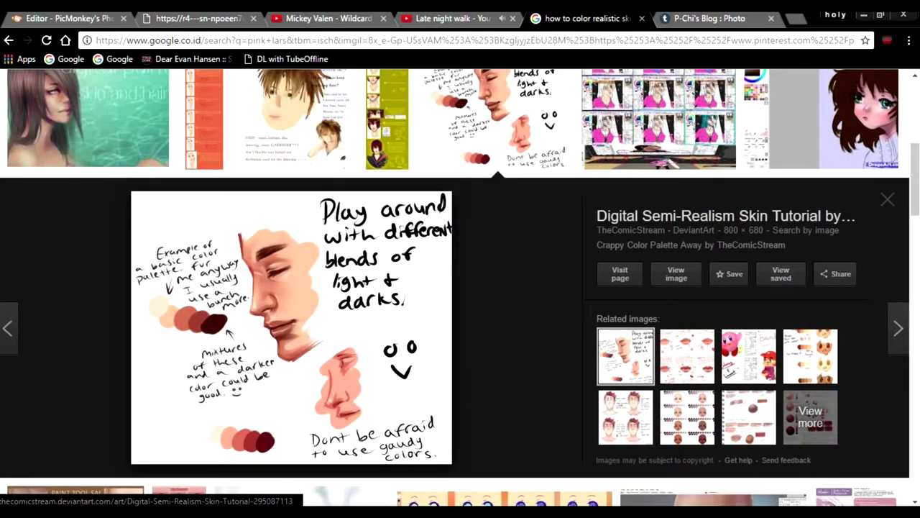
pyautogui.click(126, 467)
pyautogui.scroll(1, 419, 229)
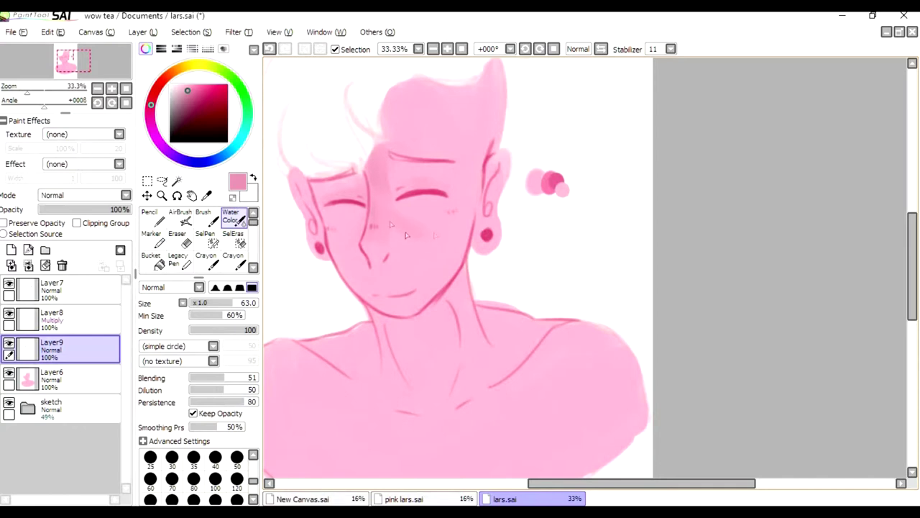
# With transparency locked, paint darker pink shading near the forehead, then pick a lighter pink
pyautogui.click(43, 224)
pyautogui.click(196, 91)
pyautogui.moveTo(376, 191); pyautogui.dragTo(394, 161)
pyautogui.click(190, 86)
pyautogui.click(3, 223)
# Check the skin reference and compare tones by lowering Layer6's opacity, then restore it and return to Layer9
pyautogui.hotkey('alt', 'Tab')
pyautogui.hotkey('alt', 'Tab')
pyautogui.scroll(1, 504, 266)
pyautogui.click(72, 378)
pyautogui.moveTo(122, 209); pyautogui.dragTo(109, 218)
pyautogui.click(72, 348)
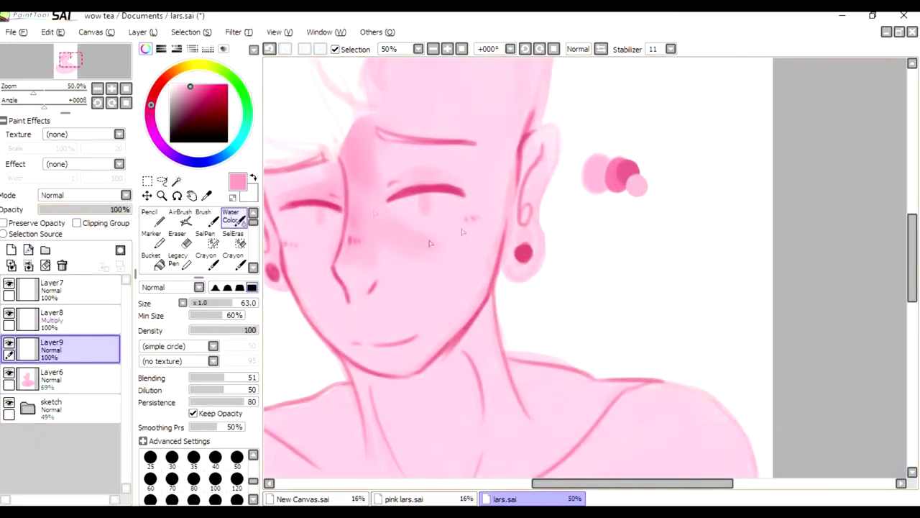
pyautogui.click(72, 378)
pyautogui.click(128, 209)
pyautogui.click(72, 349)
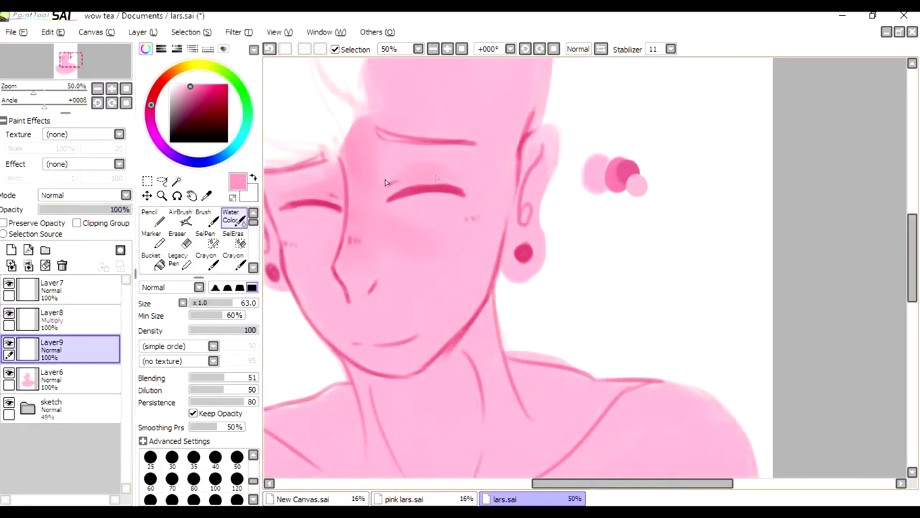
# Review the skin tutorial again, shrink the brush to 36, and compare the last stroke via undo/redo
pyautogui.hotkey('alt', 'Tab')
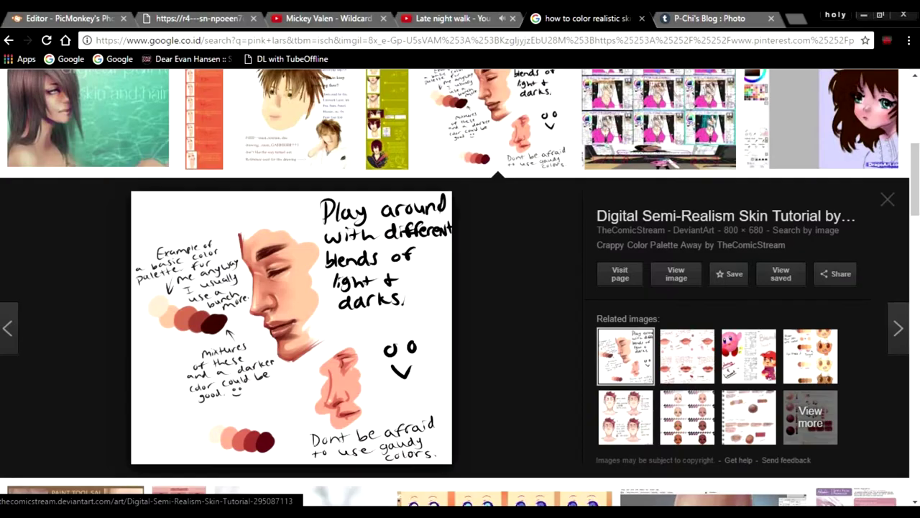
pyautogui.hotkey('alt', 'Tab')
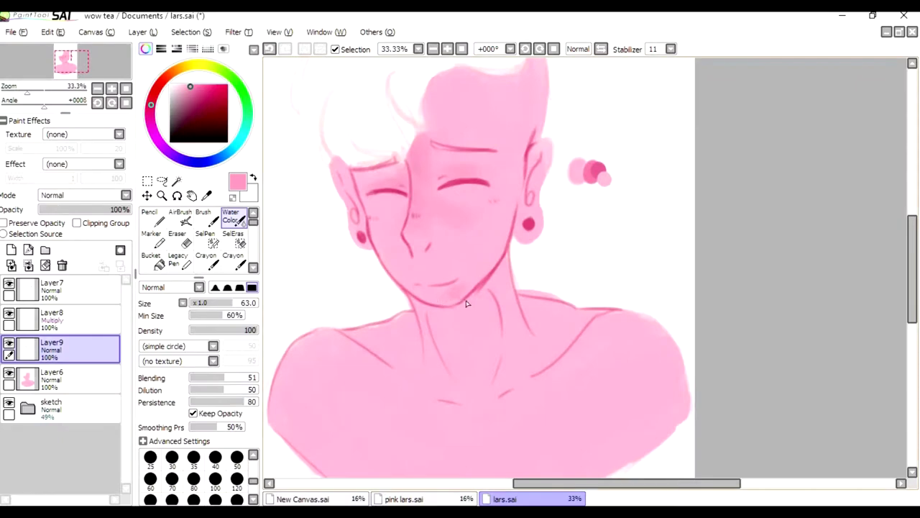
pyautogui.moveTo(432, 318)
pyautogui.mouseDown()
pyautogui.moveTo(442, 305)
pyautogui.moveTo(427, 304)
pyautogui.mouseUp()
pyautogui.hotkey('ctrl', 'z')
pyautogui.hotkey('ctrl', 'y')
pyautogui.hotkey('ctrl', 'z')
pyautogui.hotkey('ctrl', 'y')
pyautogui.hotkey('ctrl', 'z')
pyautogui.hotkey('ctrl', 'y')
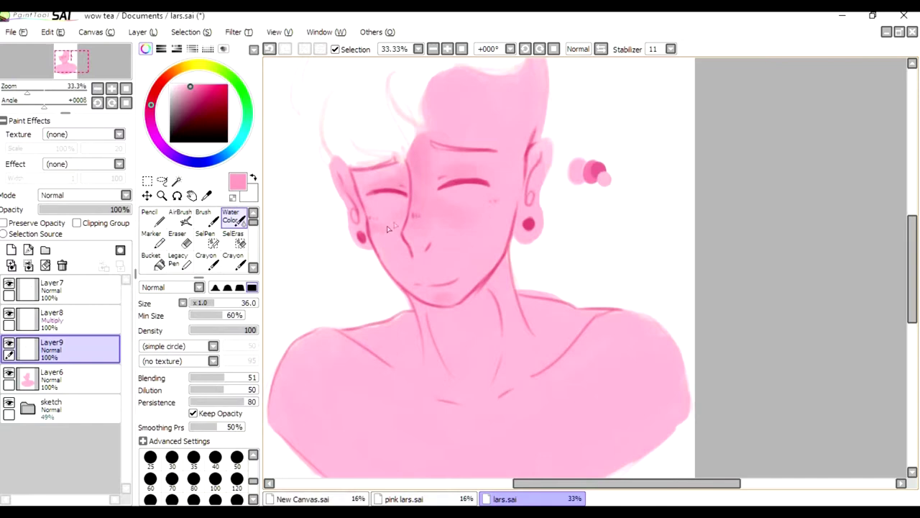
pyautogui.scroll(-3, 484, 299)
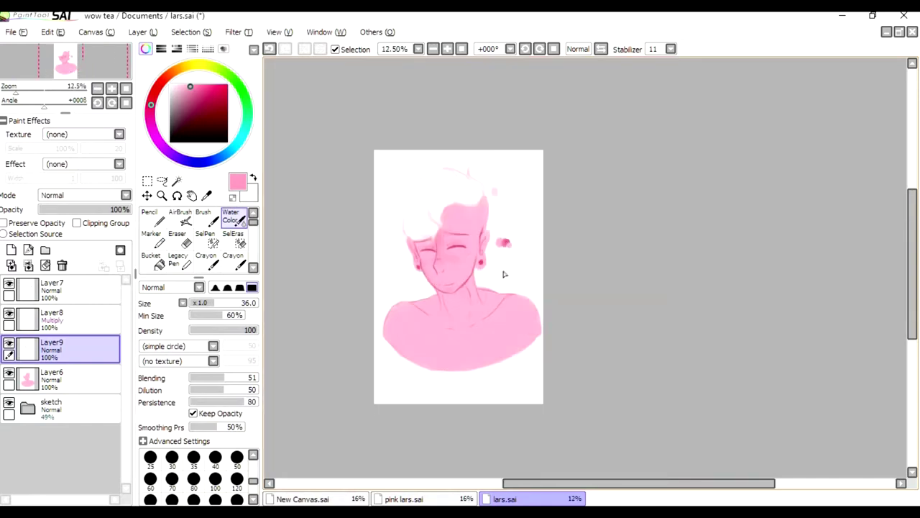
pyautogui.scroll(3, 360, 347)
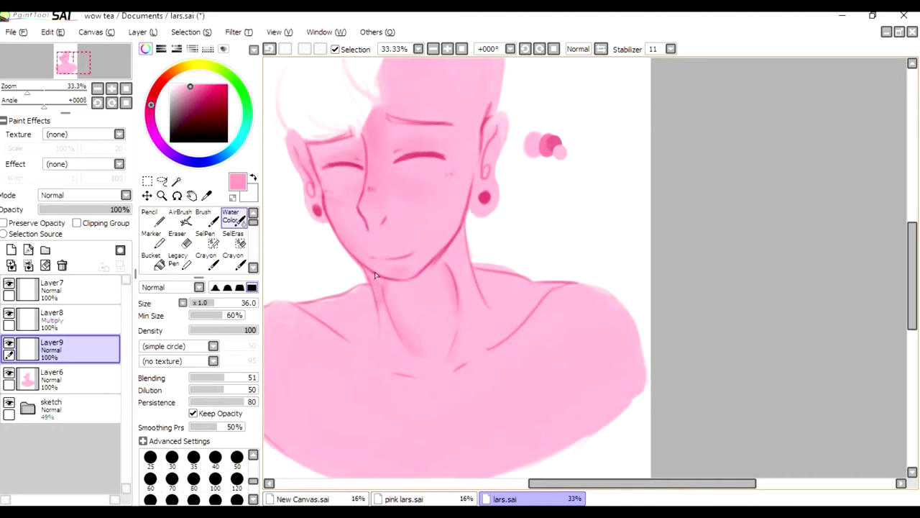
# Shade the neck, beside the nose, near the left earring and along the collarbone in darker pink
pyautogui.moveTo(488, 306); pyautogui.dragTo(500, 277)
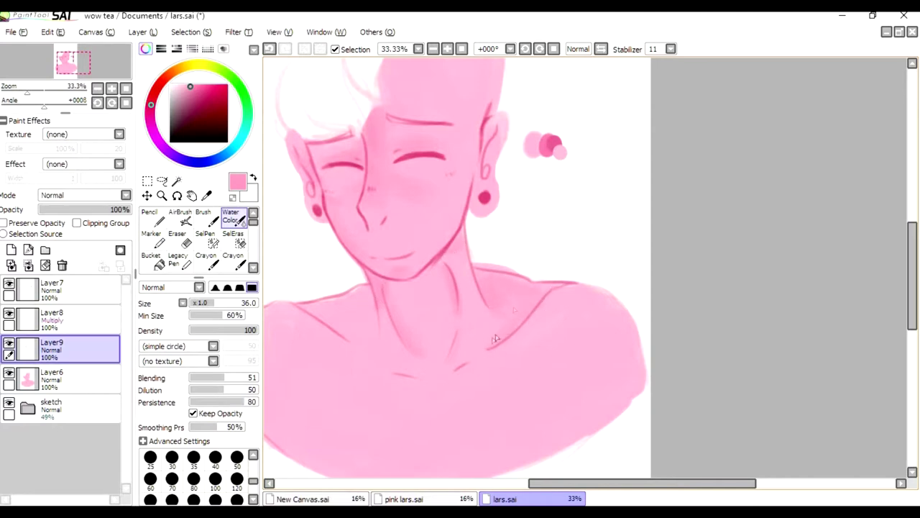
pyautogui.scroll(-3, 519, 320)
pyautogui.scroll(3, 513, 220)
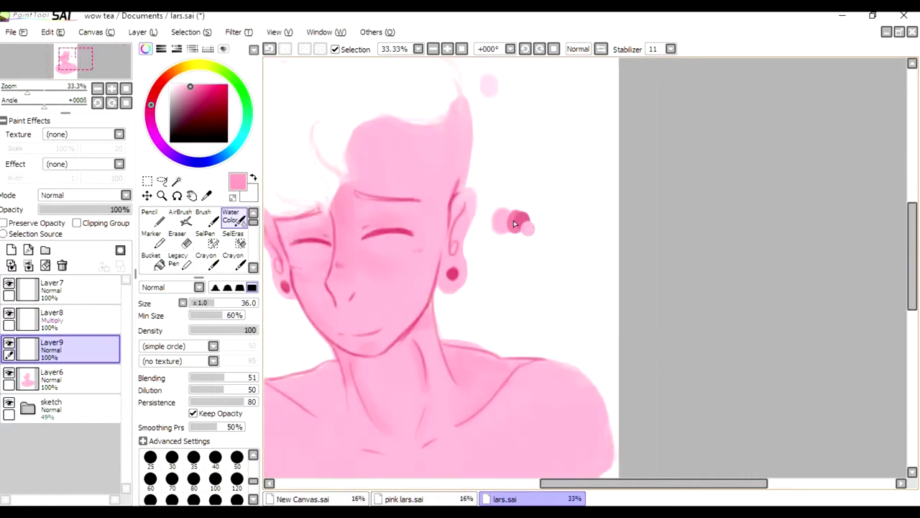
pyautogui.moveTo(382, 248); pyautogui.dragTo(381, 258)
pyautogui.hotkey('ctrl', 'z')
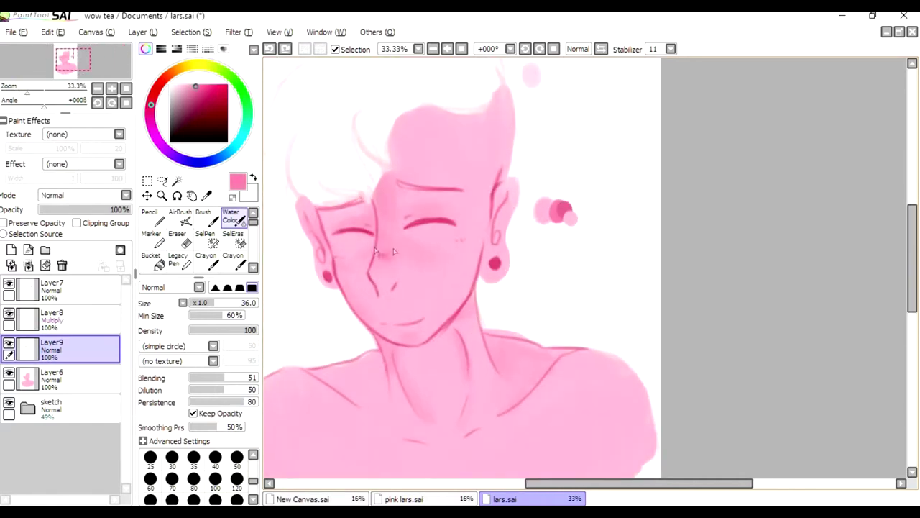
pyautogui.hotkey('ctrl', 'y')
pyautogui.moveTo(332, 290); pyautogui.dragTo(330, 286)
pyautogui.moveTo(321, 383); pyautogui.dragTo(381, 410)
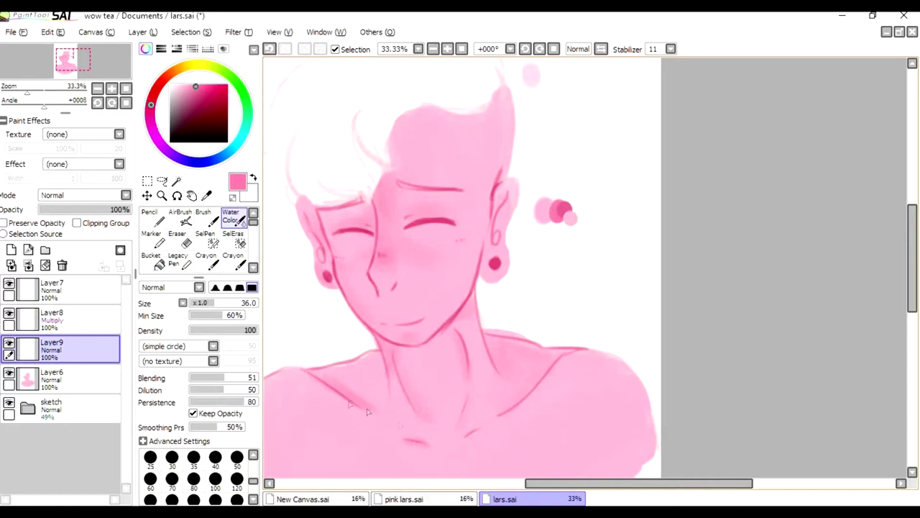
# Mirror the view to check, then set up a lighter pink soft brush at density 86
pyautogui.scroll(-1, 461, 370)
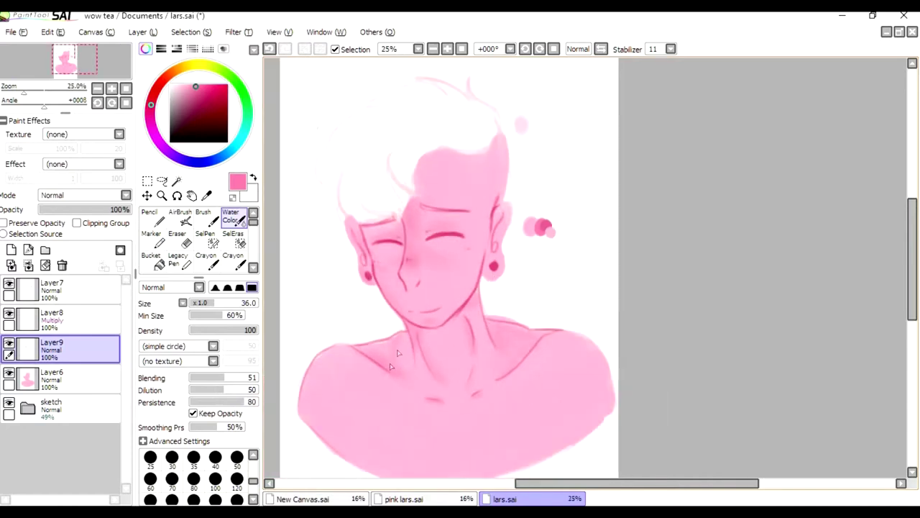
pyautogui.click(601, 49)
pyautogui.scroll(1, 428, 269)
pyautogui.keyDown('alt'); pyautogui.click(363, 208); pyautogui.keyUp('alt')
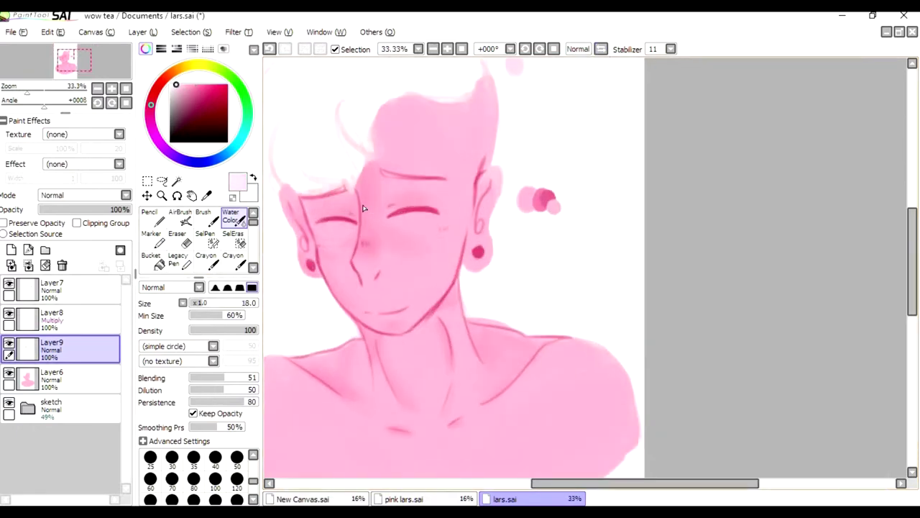
pyautogui.press('b')
pyautogui.scroll(1, 392, 223)
pyautogui.click(248, 329)
# Try a blended light highlight on the right eye, then undo it while keeping the nose stroke
pyautogui.moveTo(415, 197); pyautogui.dragTo(439, 193)
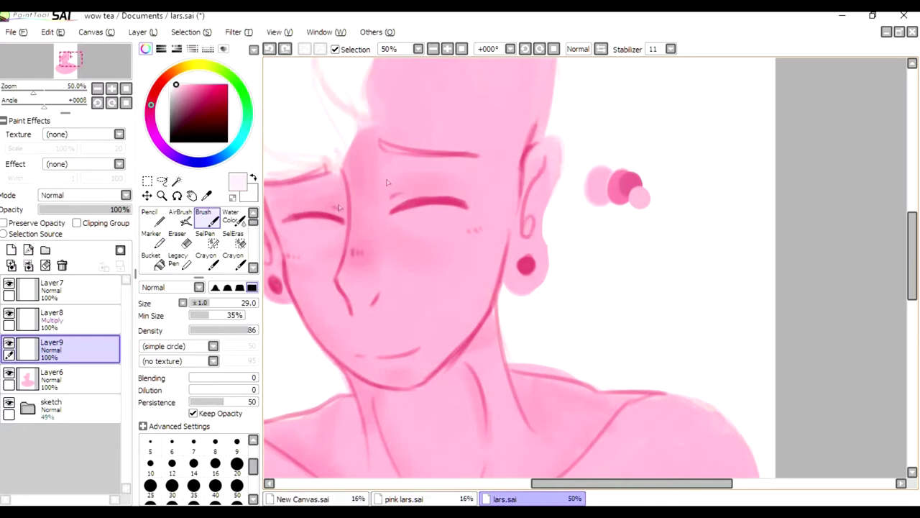
pyautogui.press('c')
pyautogui.moveTo(422, 194); pyautogui.dragTo(438, 190)
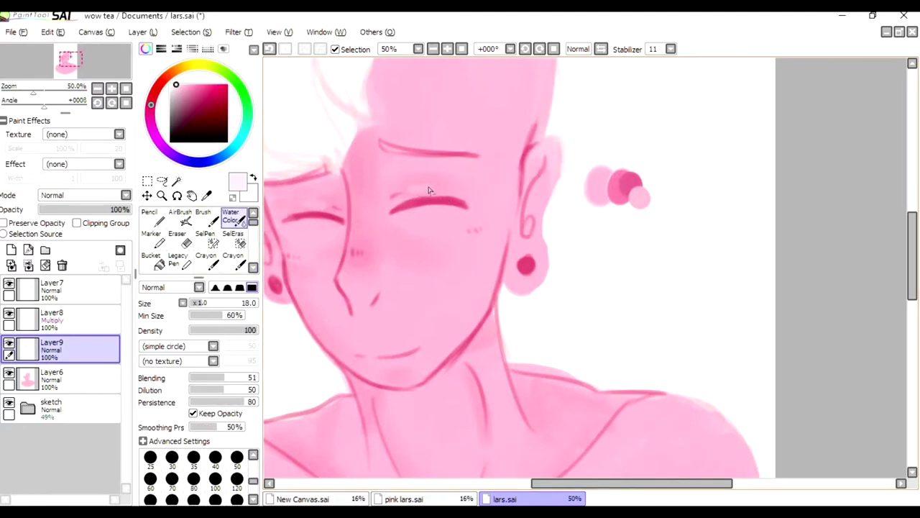
pyautogui.keyDown('alt'); pyautogui.click(333, 130); pyautogui.keyUp('alt')
pyautogui.hotkey('ctrl', 'z')
pyautogui.hotkey('ctrl', 'z')
pyautogui.hotkey('ctrl', 'y')
pyautogui.scroll(-2, 361, 255)
pyautogui.scroll(-3, 402, 230)
pyautogui.scroll(-2, 431, 215)
pyautogui.scroll(4, 470, 187)
pyautogui.scroll(2, 470, 187)
pyautogui.scroll(-1, 431, 215)
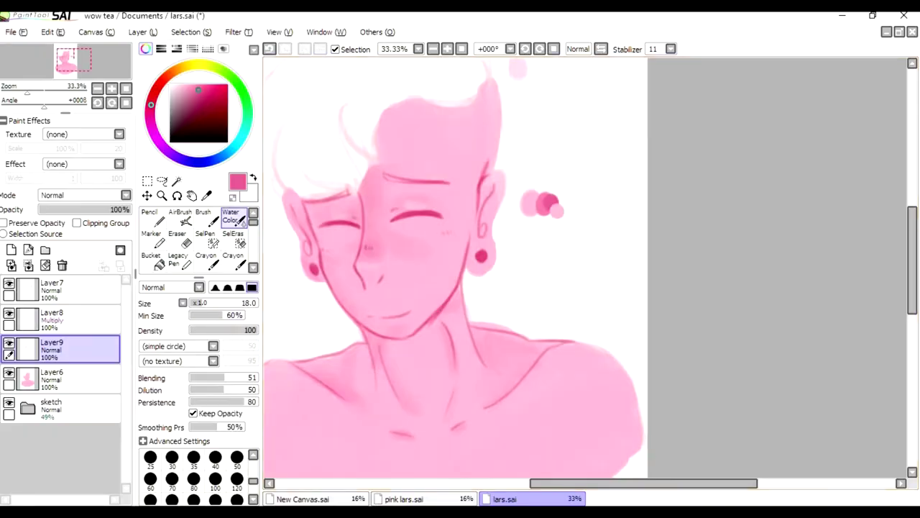
# On a new layer, paint white into the right and left eyes
pyautogui.scroll(1, 383, 255)
pyautogui.hotkey('ctrl', 'shift', 'n')
pyautogui.press('x')
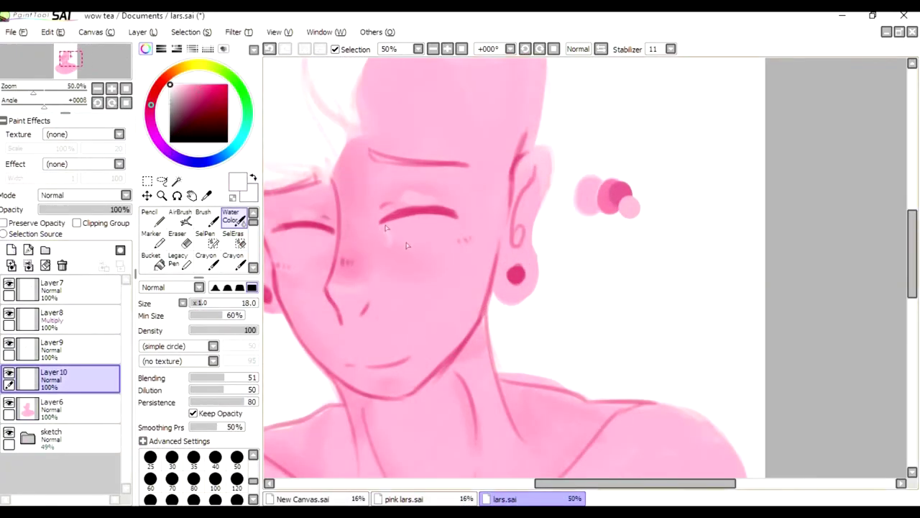
pyautogui.moveTo(386, 229)
pyautogui.mouseDown()
pyautogui.moveTo(451, 221)
pyautogui.moveTo(392, 226)
pyautogui.mouseUp()
pyautogui.moveTo(446, 217); pyautogui.dragTo(384, 227)
pyautogui.hotkey('ctrl', 'z')
pyautogui.moveTo(291, 232)
pyautogui.mouseDown()
pyautogui.moveTo(338, 240)
pyautogui.moveTo(328, 237)
pyautogui.mouseUp()
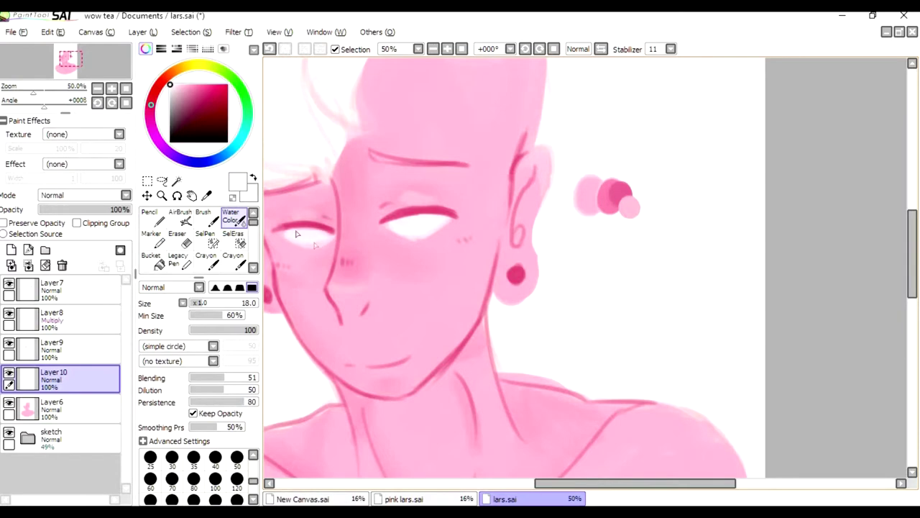
# Save, add a highlight layer, and try then undo a white pencil highlight across the nose
pyautogui.scroll(-2, 325, 245)
pyautogui.scroll(1, 325, 244)
pyautogui.hotkey('ctrl', 's')
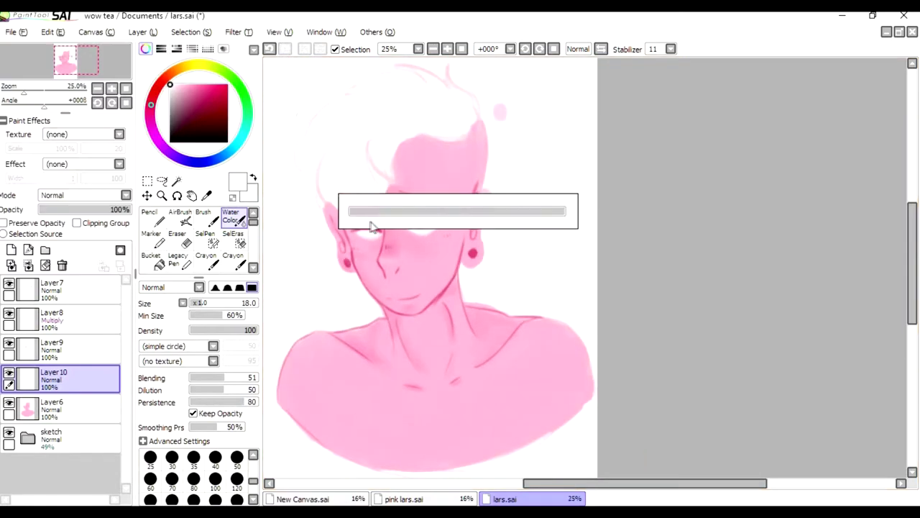
pyautogui.click(11, 249)
pyautogui.scroll(1, 431, 273)
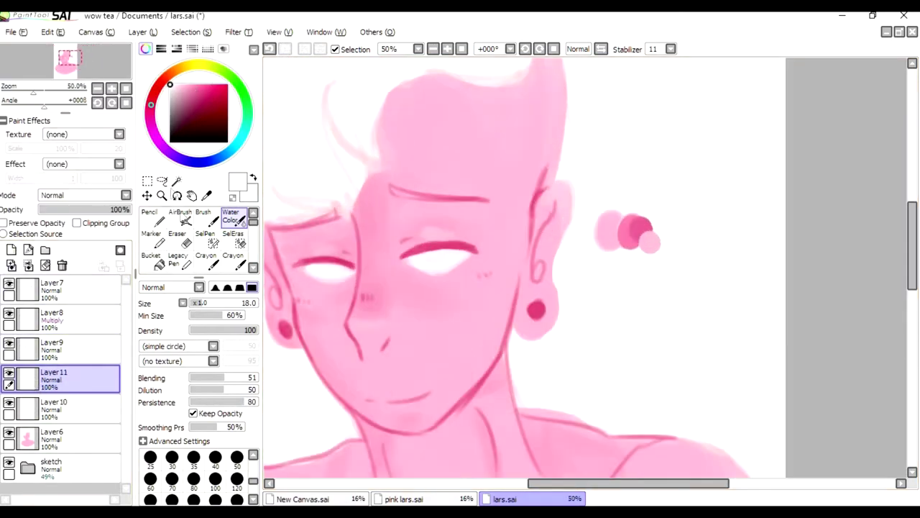
pyautogui.click(149, 216)
pyautogui.moveTo(341, 298); pyautogui.dragTo(402, 284)
pyautogui.hotkey('ctrl', 'z')
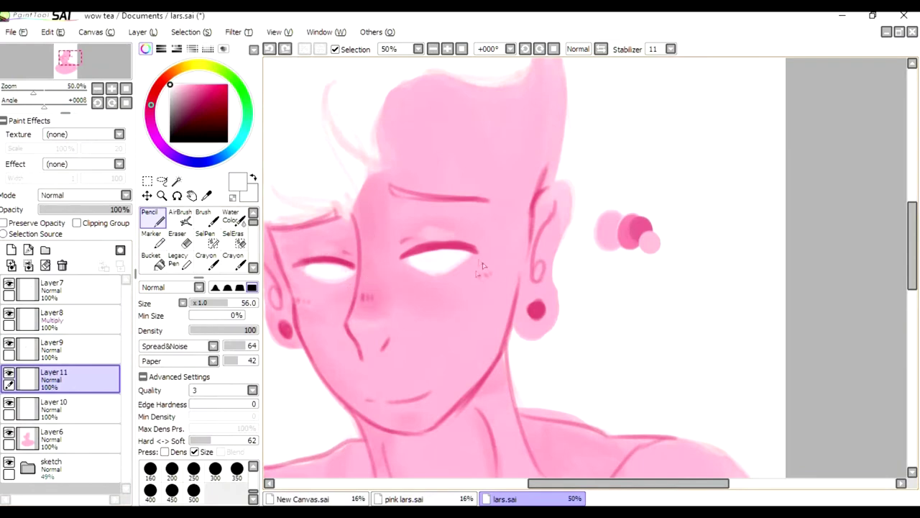
# Test Shade blending on Layer 11, then keep it Normal at 49% opacity
pyautogui.press('b')
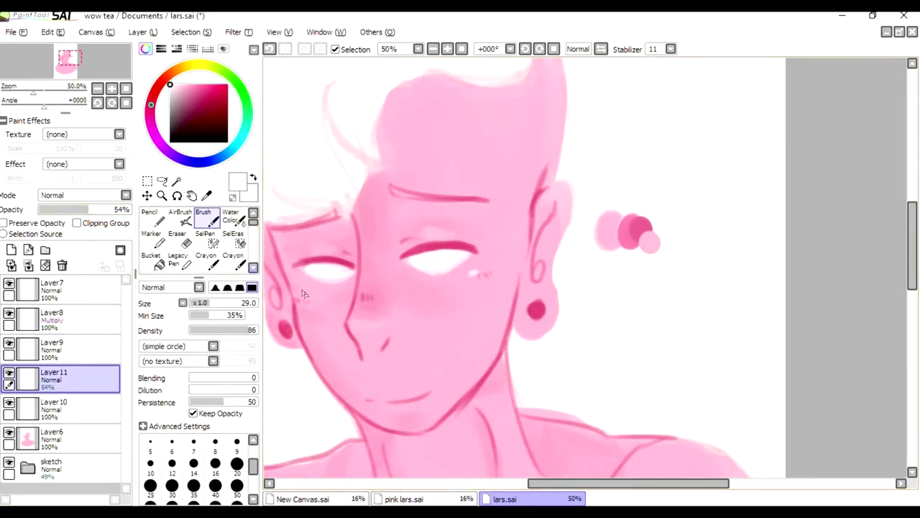
pyautogui.moveTo(88, 209); pyautogui.dragTo(112, 209)
pyautogui.click(126, 195)
pyautogui.click(58, 250)
pyautogui.click(125, 195)
pyautogui.click(57, 200)
pyautogui.click(85, 209)
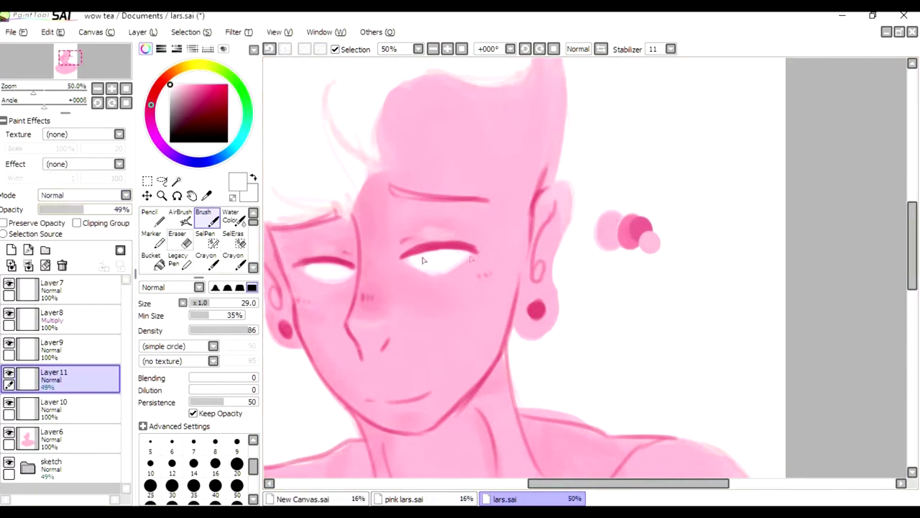
pyautogui.scroll(-2, 441, 242)
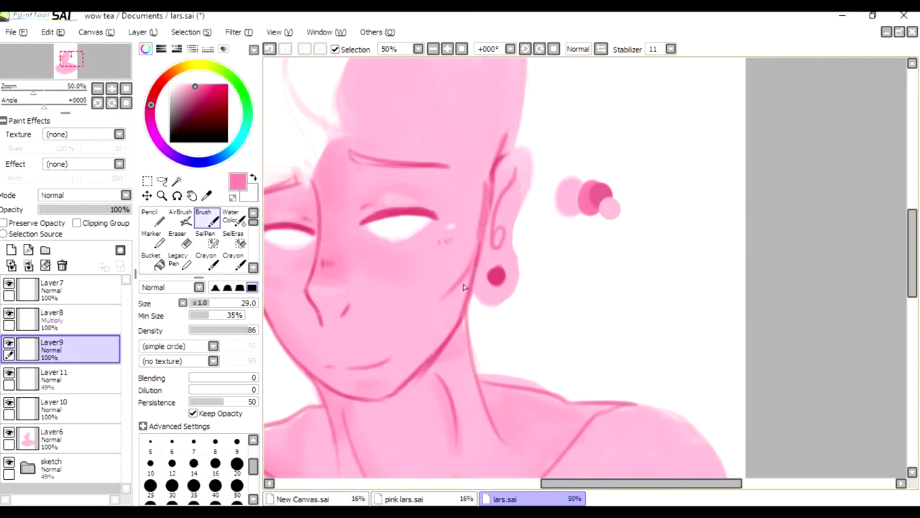
# With the watercolour brush at size 43, mirror the view and lighten the right cheek
pyautogui.press('v')
pyautogui.moveTo(473, 266); pyautogui.dragTo(465, 290)
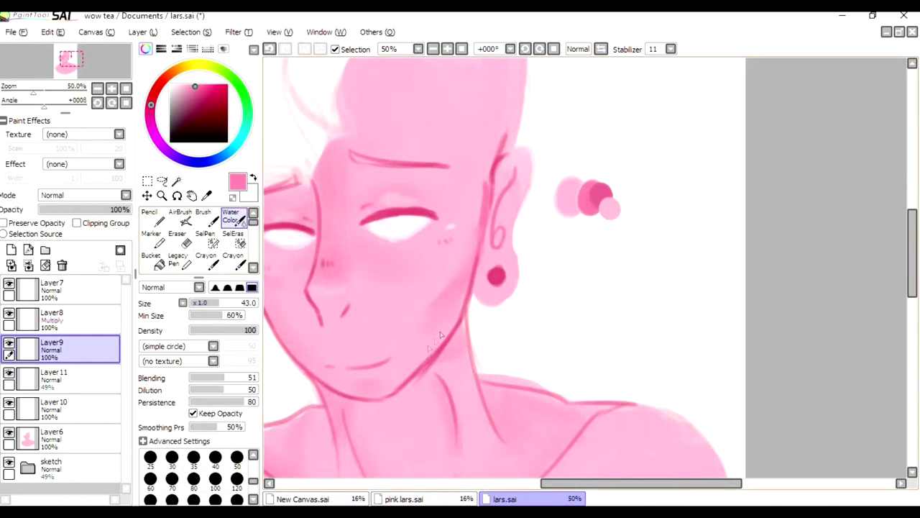
pyautogui.scroll(-2, 451, 315)
pyautogui.scroll(1, 360, 287)
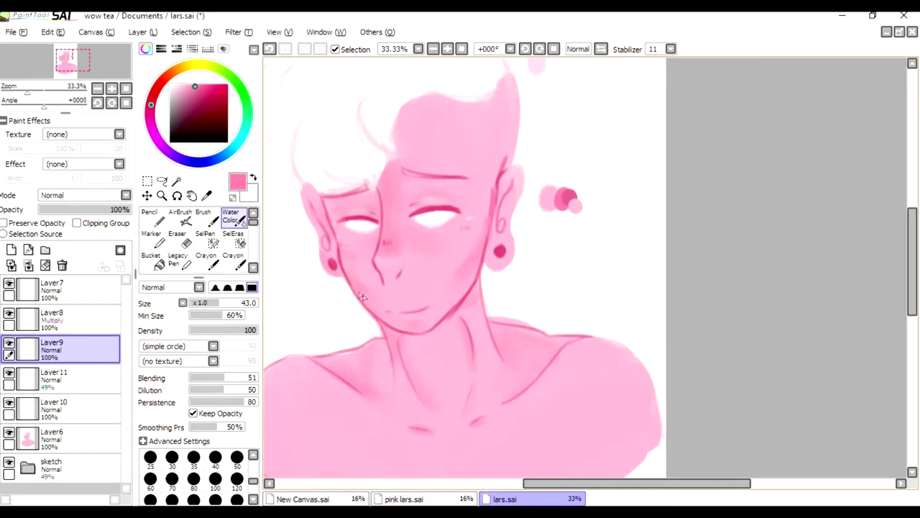
pyautogui.scroll(-1, 434, 276)
pyautogui.scroll(-2, 440, 285)
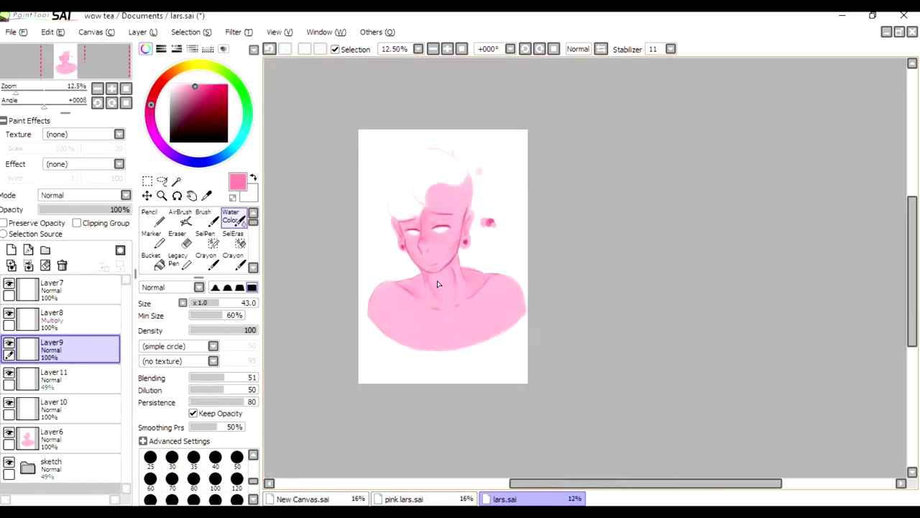
pyautogui.scroll(3, 439, 284)
pyautogui.click(601, 49)
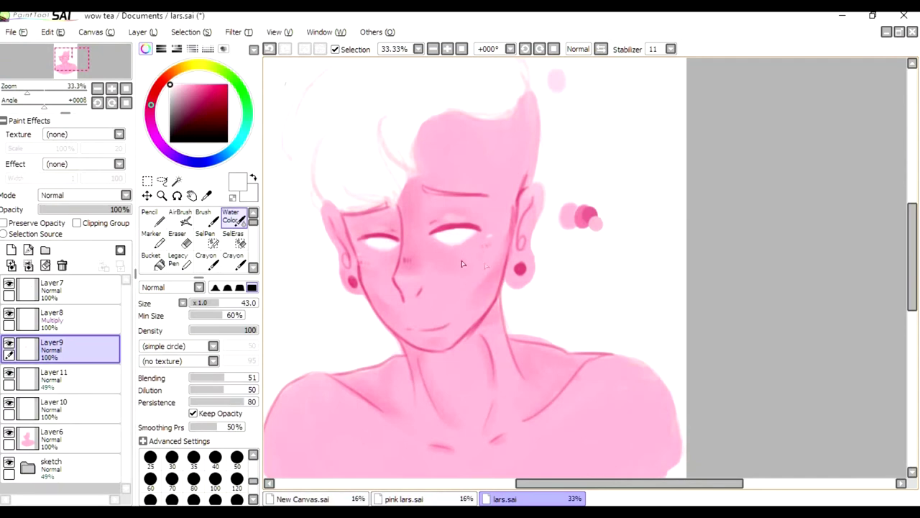
pyautogui.moveTo(462, 264); pyautogui.dragTo(495, 249)
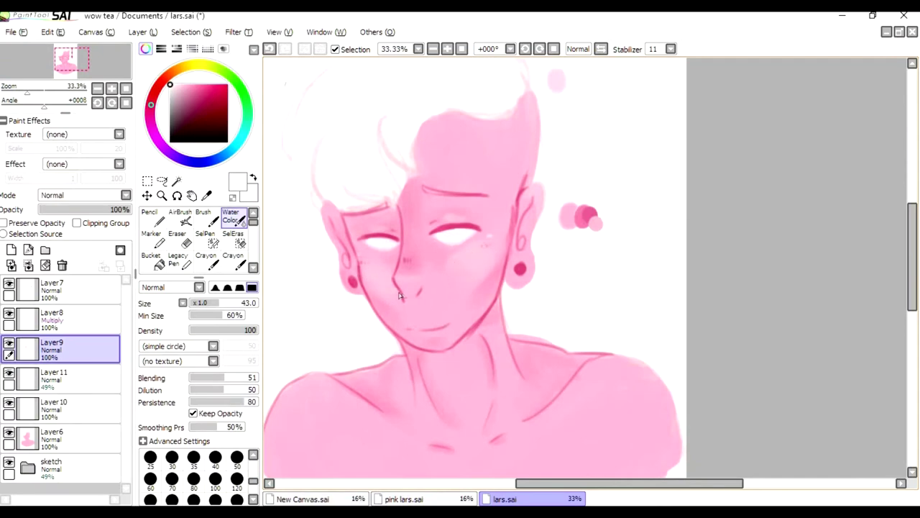
# Sample the skin pink, save the painting, and add a new layer above Layer9
pyautogui.keyDown('alt'); pyautogui.click(429, 381); pyautogui.keyUp('alt')
pyautogui.press('-')
pyautogui.press('-')
pyautogui.hotkey('ctrl', 's')
pyautogui.press('+')
pyautogui.press('+')
pyautogui.press('+')
pyautogui.press('x')
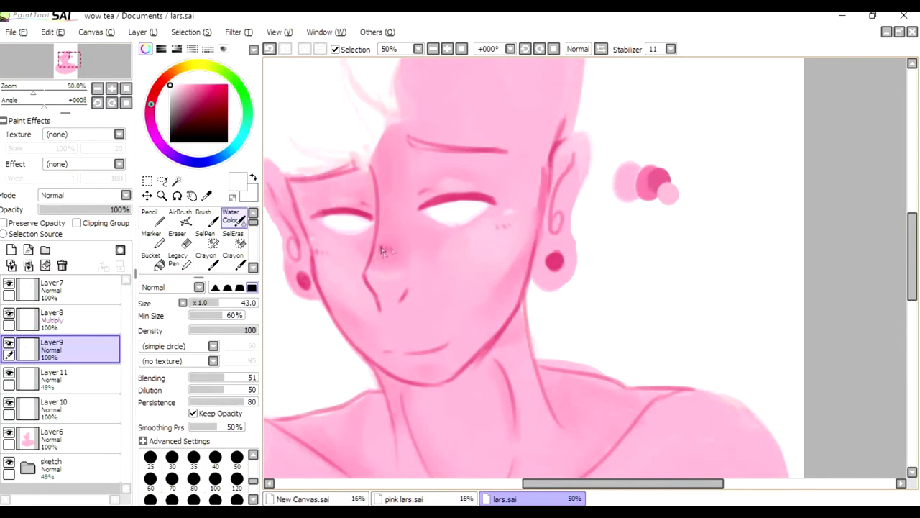
pyautogui.click(11, 249)
pyautogui.press('x')
pyautogui.hotkey('ctrl', 'z')
# Brush pink blush beside the nose and across the left and right cheeks
pyautogui.moveTo(319, 266)
pyautogui.mouseDown()
pyautogui.moveTo(345, 243)
pyautogui.moveTo(400, 229)
pyautogui.mouseUp()
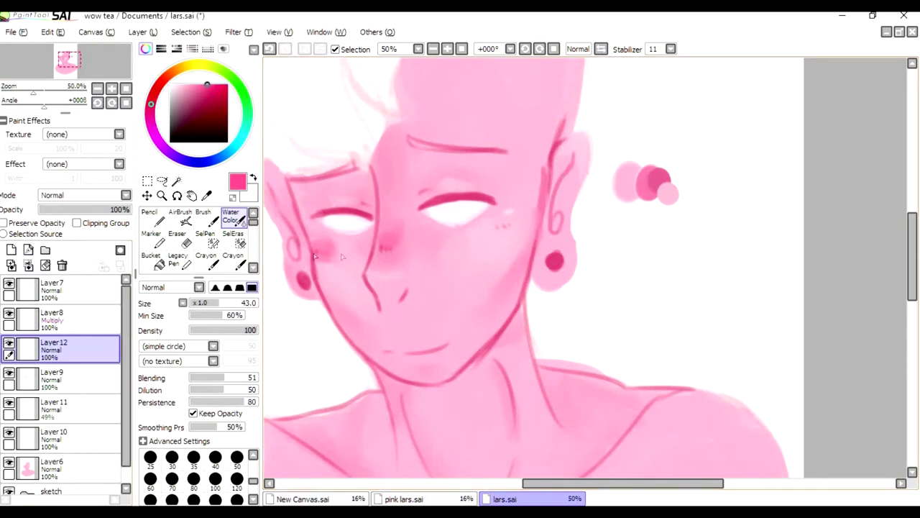
pyautogui.moveTo(348, 246); pyautogui.dragTo(342, 251)
pyautogui.moveTo(483, 247)
pyautogui.mouseDown()
pyautogui.moveTo(465, 246)
pyautogui.moveTo(496, 248)
pyautogui.mouseUp()
pyautogui.moveTo(433, 243)
pyautogui.mouseDown()
pyautogui.moveTo(453, 251)
pyautogui.moveTo(415, 226)
pyautogui.moveTo(401, 248)
pyautogui.mouseUp()
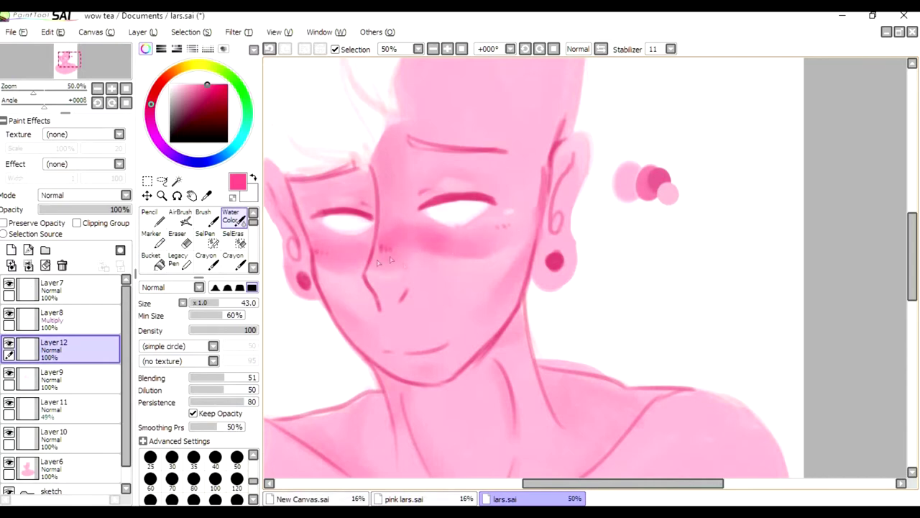
pyautogui.press('-')
pyautogui.press('-')
pyautogui.press('+')
pyautogui.press('+')
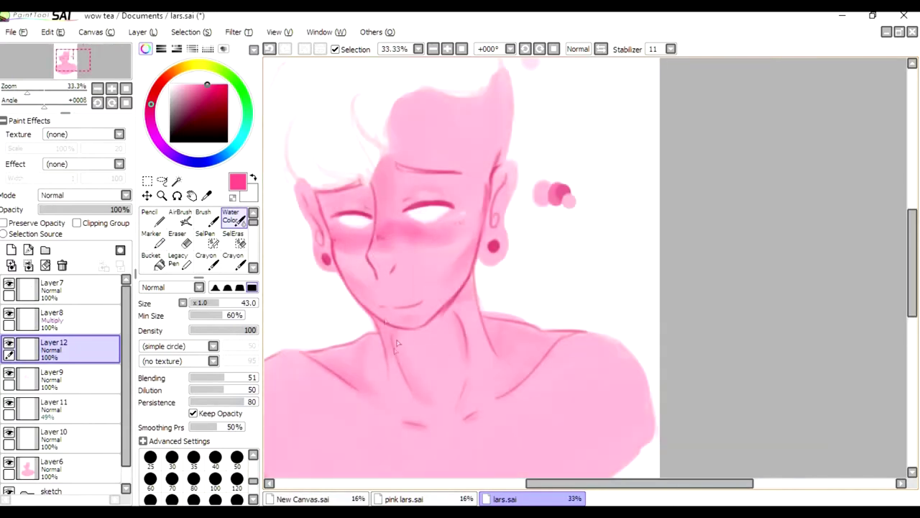
# Darken the neck line and the ear and face outlines, then reselect Layer9
pyautogui.moveTo(495, 348); pyautogui.dragTo(492, 332)
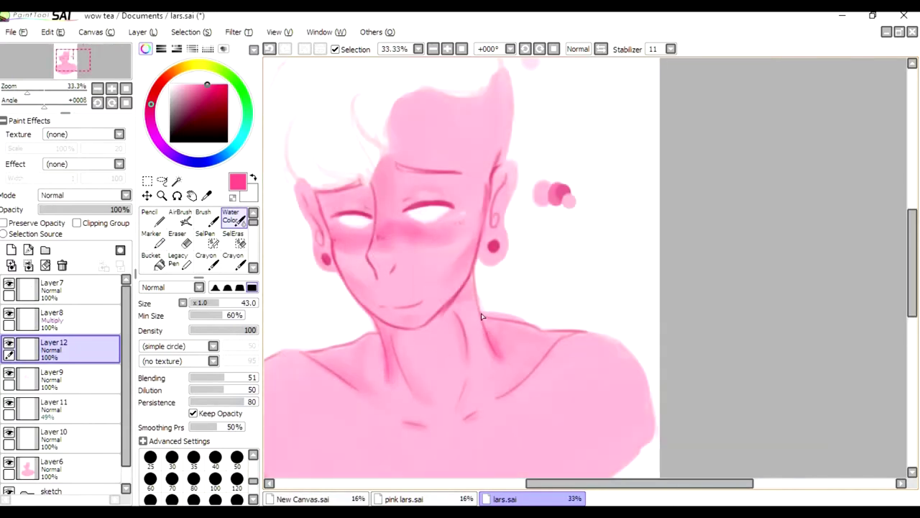
pyautogui.moveTo(493, 195); pyautogui.dragTo(509, 168)
pyautogui.moveTo(297, 184); pyautogui.dragTo(320, 227)
pyautogui.scroll(-1, 508, 189)
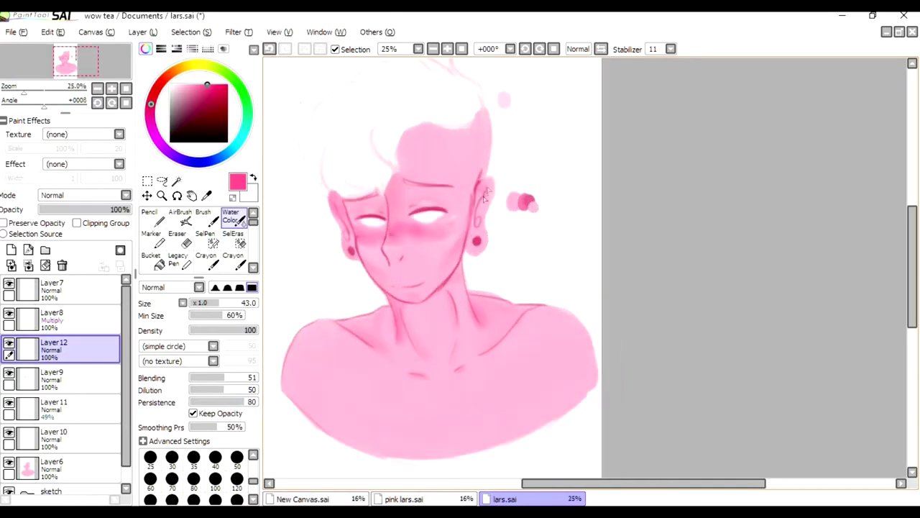
pyautogui.scroll(-1, 487, 193)
pyautogui.scroll(3, 487, 192)
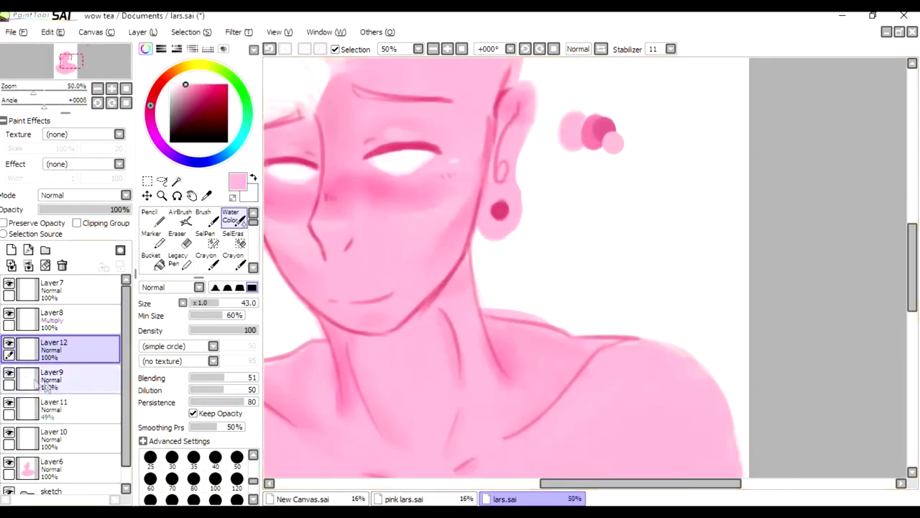
pyautogui.click(11, 377)
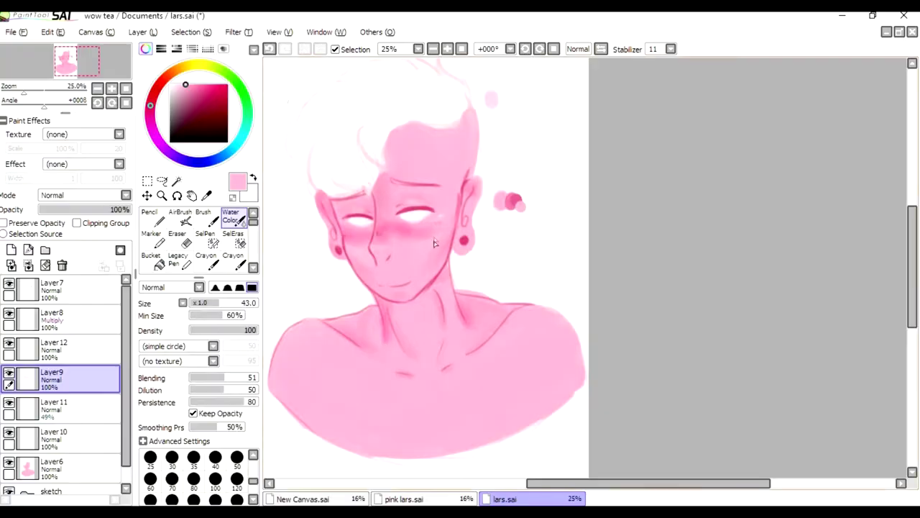
# Sample the darker pink from the face and switch to the plain opaque brush
pyautogui.rightClick(585, 201)
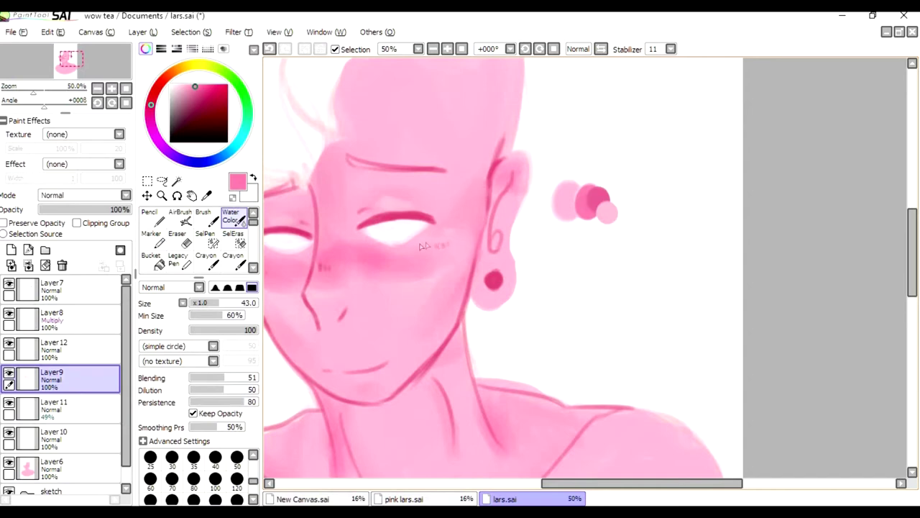
pyautogui.moveTo(488, 166); pyautogui.dragTo(557, 156)
pyautogui.rightClick(653, 187)
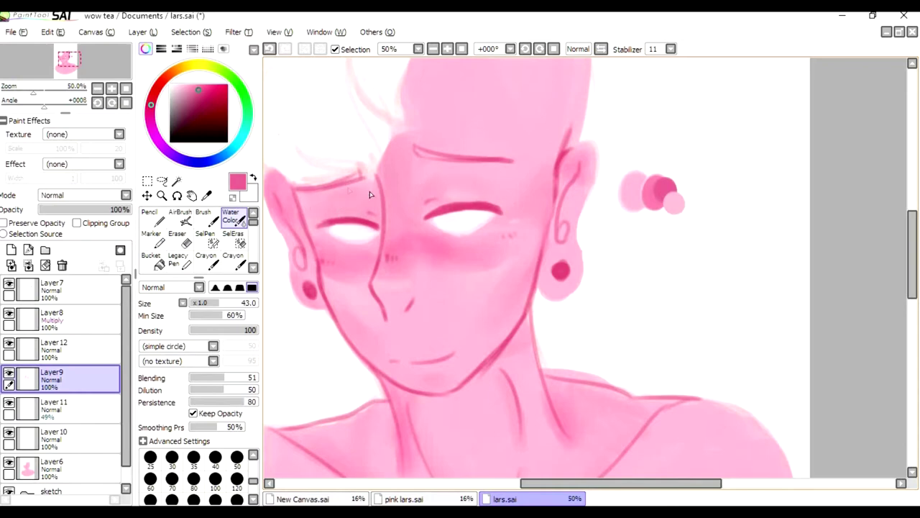
pyautogui.press('x')
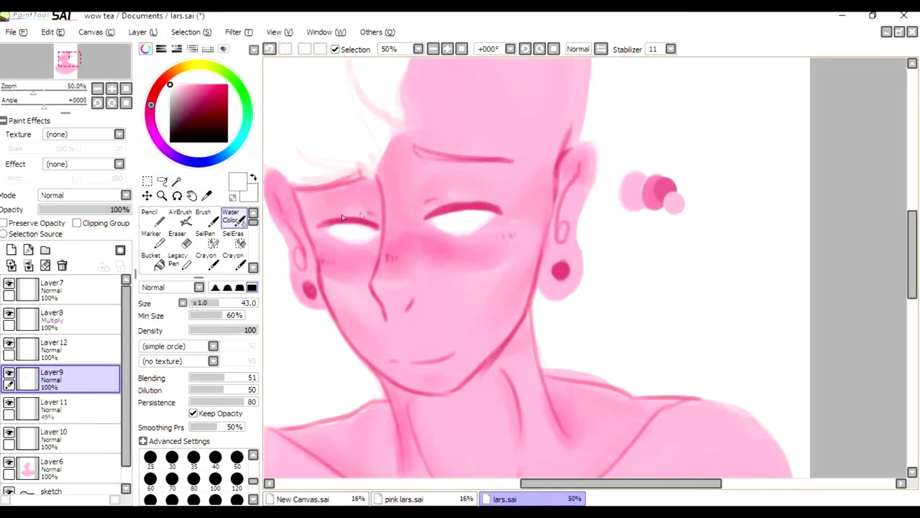
pyautogui.click(204, 217)
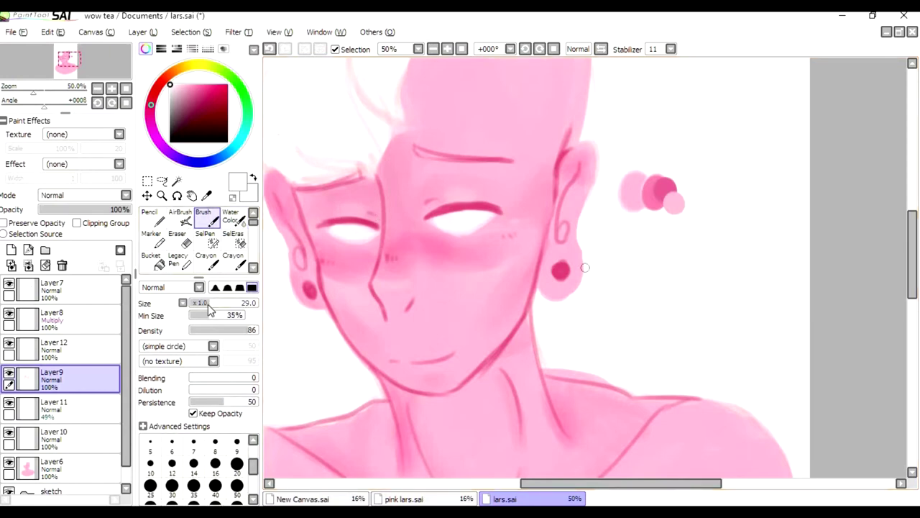
# Compare the eye-line stroke by repeatedly undoing and redoing it, then return to watercolour
pyautogui.hotkey('ctrl', 'z')
pyautogui.hotkey('ctrl', 'y')
pyautogui.hotkey('ctrl', 'z')
pyautogui.hotkey('ctrl', 'y')
pyautogui.hotkey('ctrl', 'z')
pyautogui.hotkey('ctrl', 'y')
pyautogui.scroll(-2, 509, 192)
pyautogui.scroll(2, 632, 205)
pyautogui.press('c')
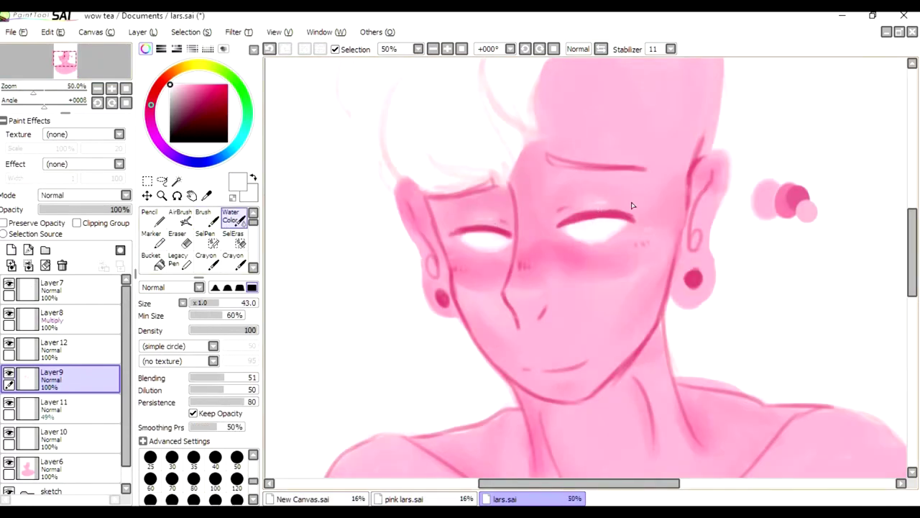
# Mirror the canvas view to check the bust, then flip it back to normal
pyautogui.scroll(-3, 632, 206)
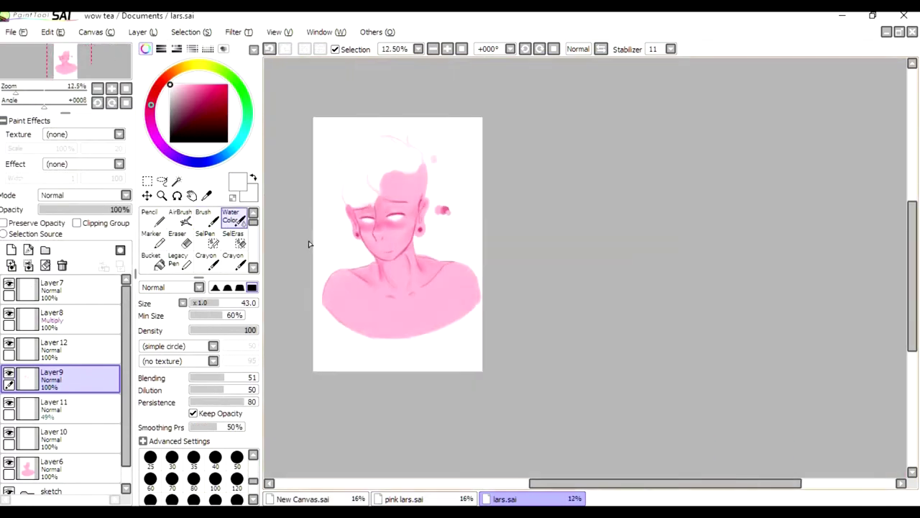
pyautogui.click(601, 49)
pyautogui.scroll(-1, 768, 207)
pyautogui.scroll(2, 625, 101)
pyautogui.click(601, 49)
pyautogui.scroll(1, 421, 180)
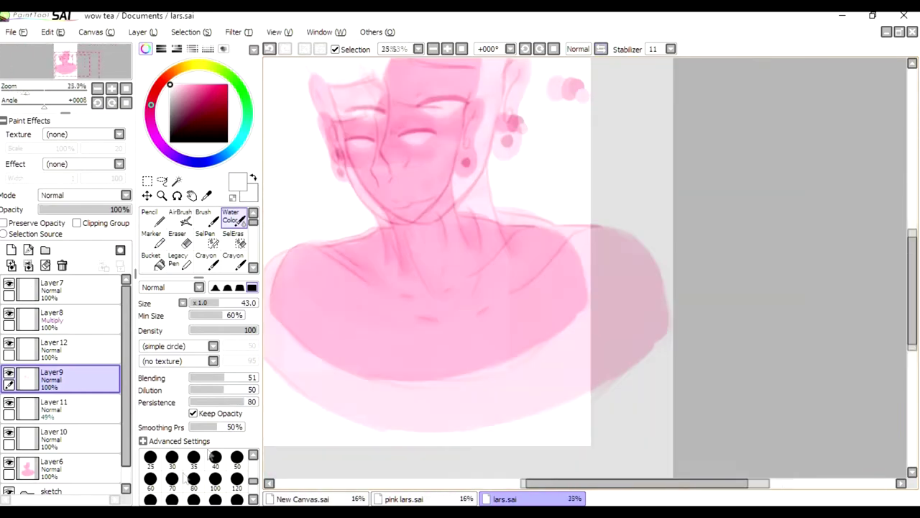
pyautogui.scroll(-3, 216, 419)
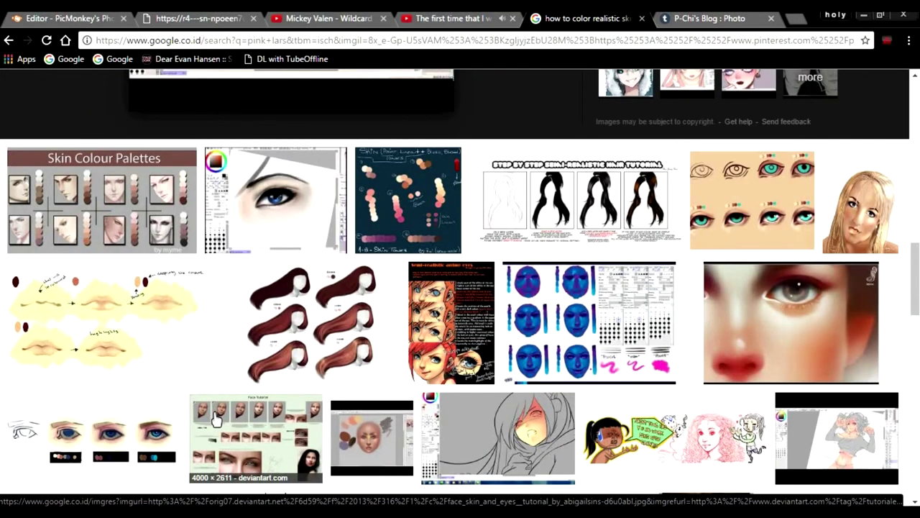
# View the Digital Semi-Realism Skin Tutorial preview, then add a darker pink stroke near the nose
pyautogui.click(215, 419)
pyautogui.click(59, 209)
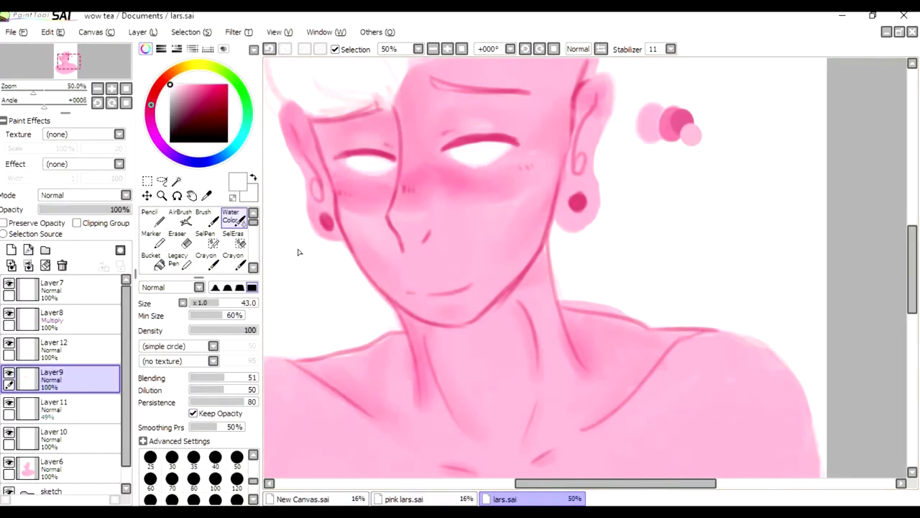
pyautogui.keyDown('alt'); pyautogui.click(677, 134); pyautogui.keyUp('alt')
pyautogui.moveTo(399, 262); pyautogui.dragTo(386, 237)
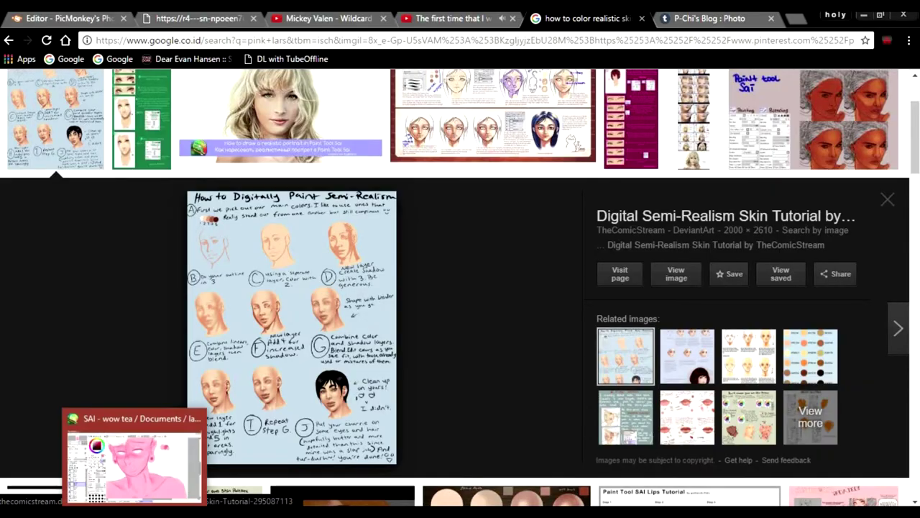
# Switch to white and paint a highlight stroke down the neck
pyautogui.scroll(-3, 541, 245)
pyautogui.scroll(1, 542, 313)
pyautogui.press('x')
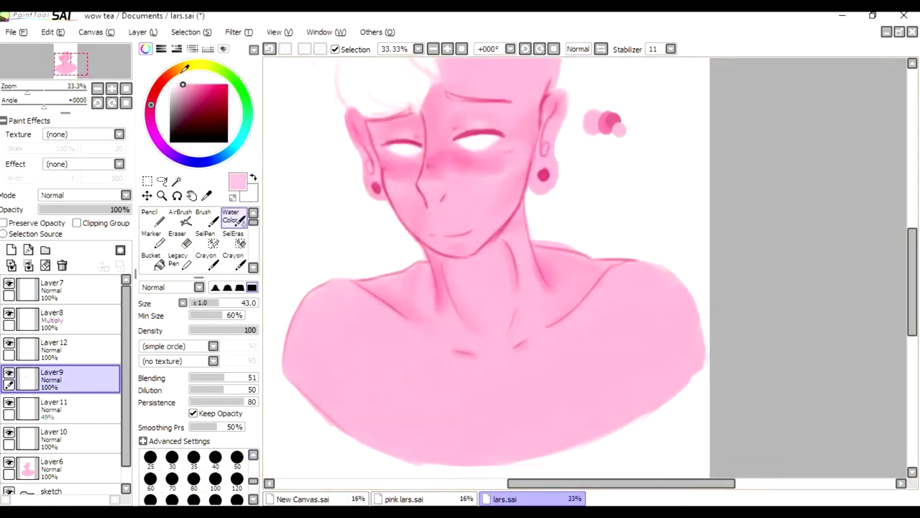
pyautogui.scroll(1, 517, 230)
pyautogui.moveTo(523, 210); pyautogui.dragTo(547, 288)
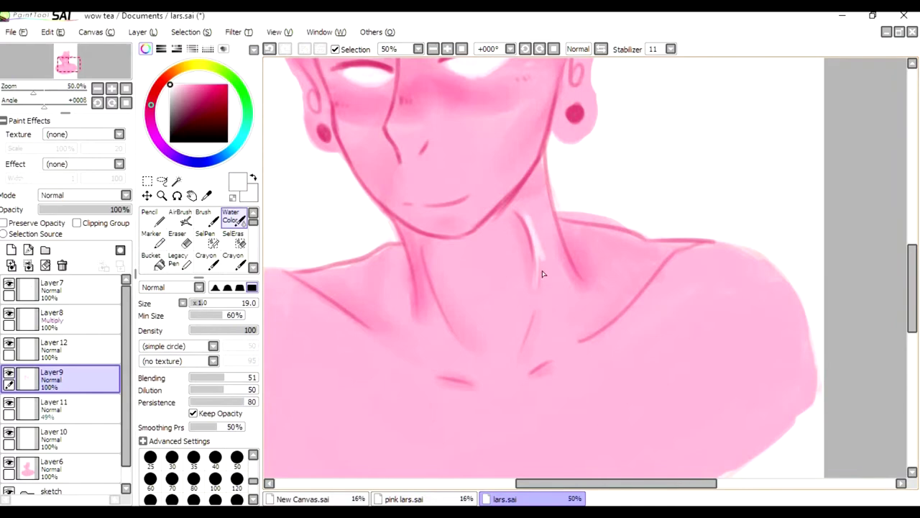
# Add a light touch near the collarbone and paint skin pink over the neck highlight streak
pyautogui.moveTo(543, 325); pyautogui.dragTo(529, 358)
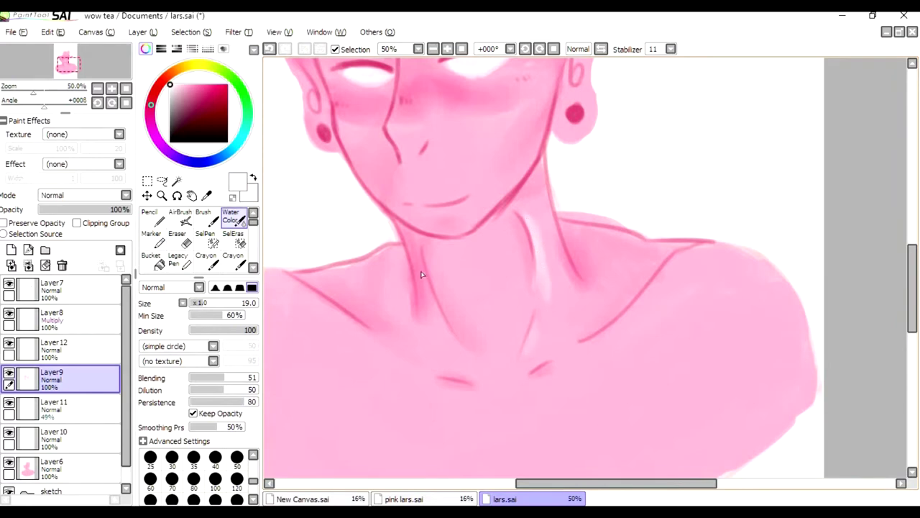
pyautogui.keyDown('alt'); pyautogui.click(481, 340); pyautogui.keyUp('alt')
pyautogui.moveTo(541, 246); pyautogui.dragTo(546, 317)
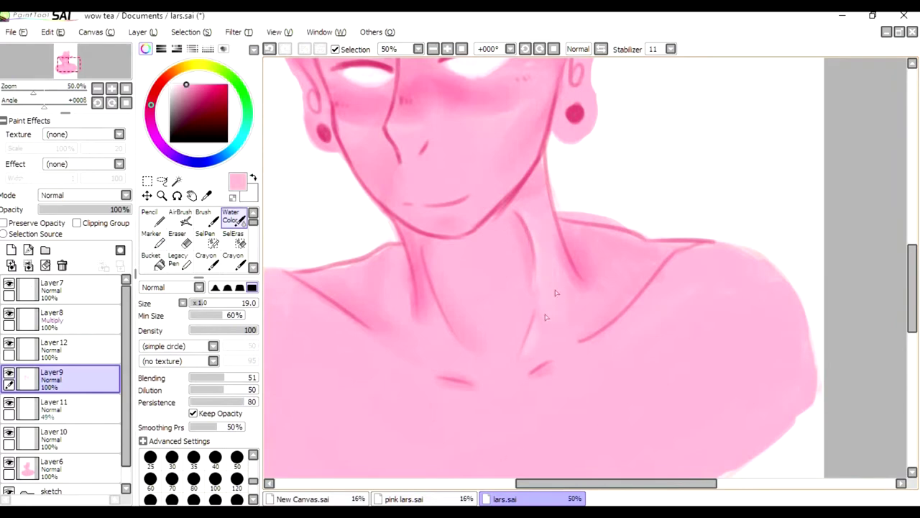
pyautogui.scroll(-1, 480, 304)
pyautogui.press('x')
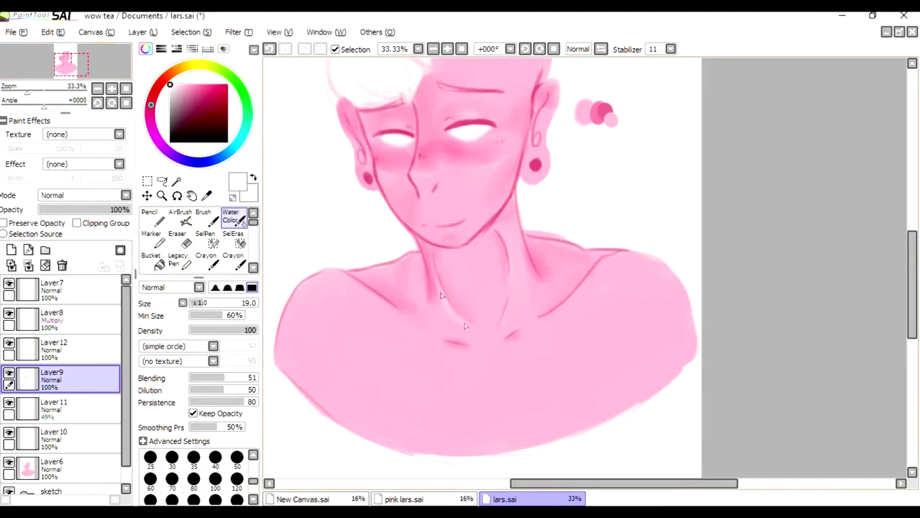
# Brush a white highlight on the left collarbone, then softly blend the chest and right shoulder at brush size 58
pyautogui.moveTo(343, 281); pyautogui.dragTo(406, 318)
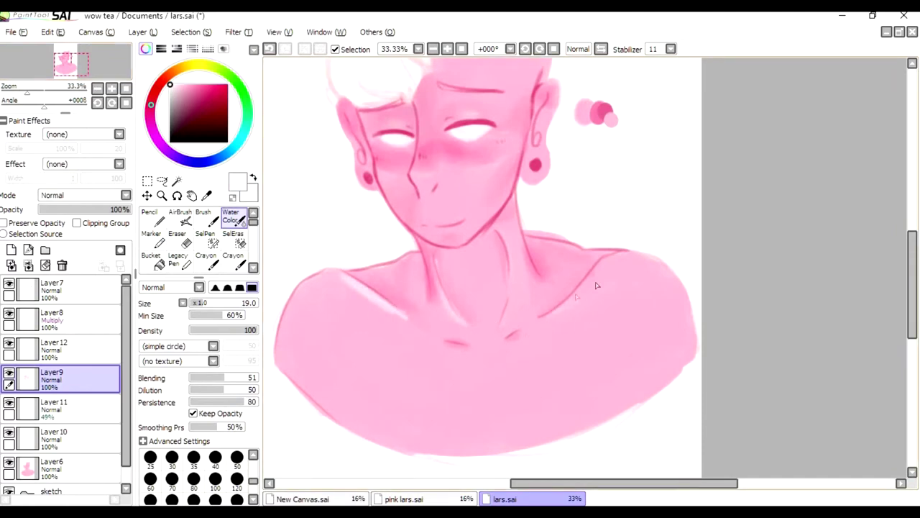
pyautogui.moveTo(208, 303); pyautogui.dragTo(230, 303)
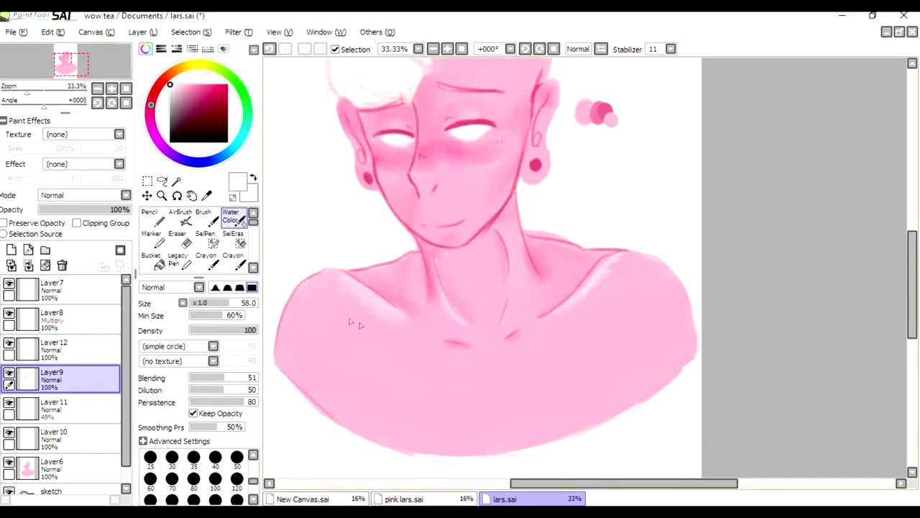
pyautogui.press('x')
pyautogui.moveTo(429, 333); pyautogui.dragTo(452, 321)
pyautogui.moveTo(568, 312); pyautogui.dragTo(609, 270)
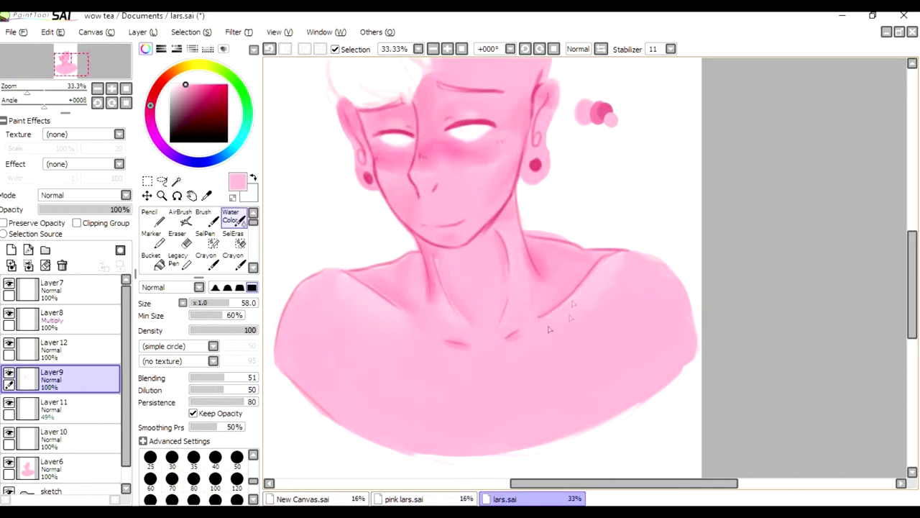
pyautogui.scroll(-2, 548, 328)
pyautogui.scroll(1, 431, 252)
# Save the painting with Ctrl+S
pyautogui.hotkey('ctrl', 's')
pyautogui.scroll(-2, 316, 200)
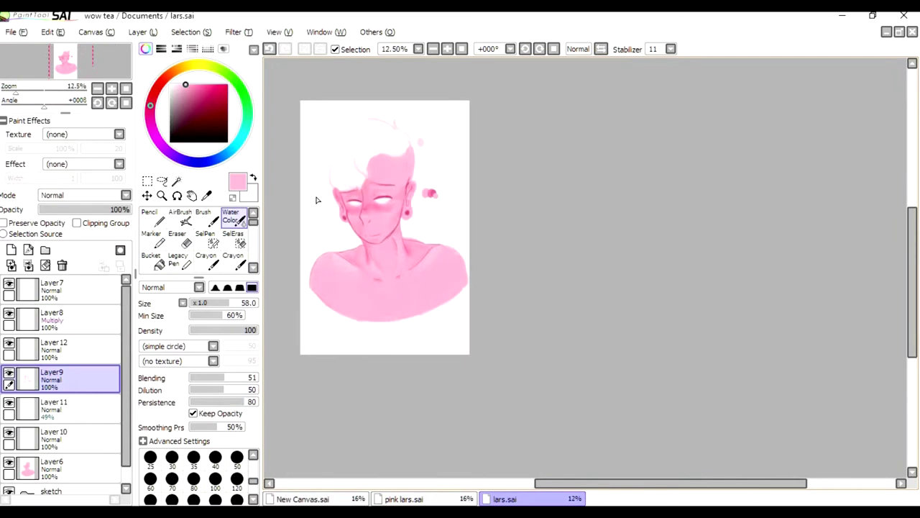
pyautogui.scroll(2, 316, 199)
pyautogui.scroll(-1, 331, 258)
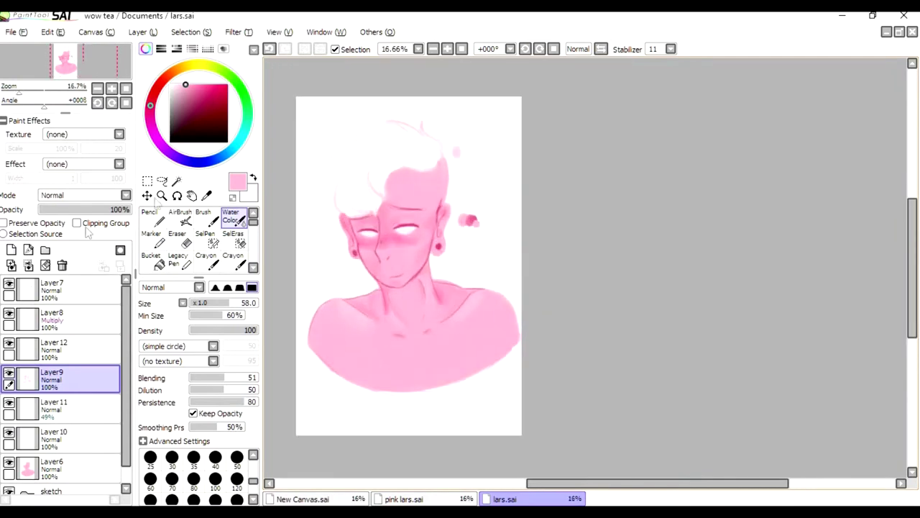
pyautogui.scroll(1, 508, 154)
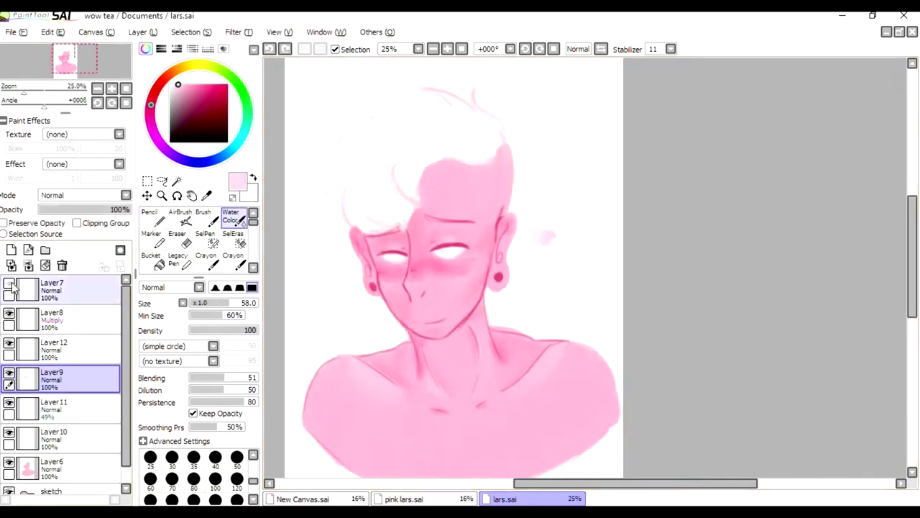
# Show Layer7 and lower the Layer8 lineart opacity to 64%
pyautogui.click(8, 287)
pyautogui.click(8, 317)
pyautogui.click(9, 317)
pyautogui.click(54, 317)
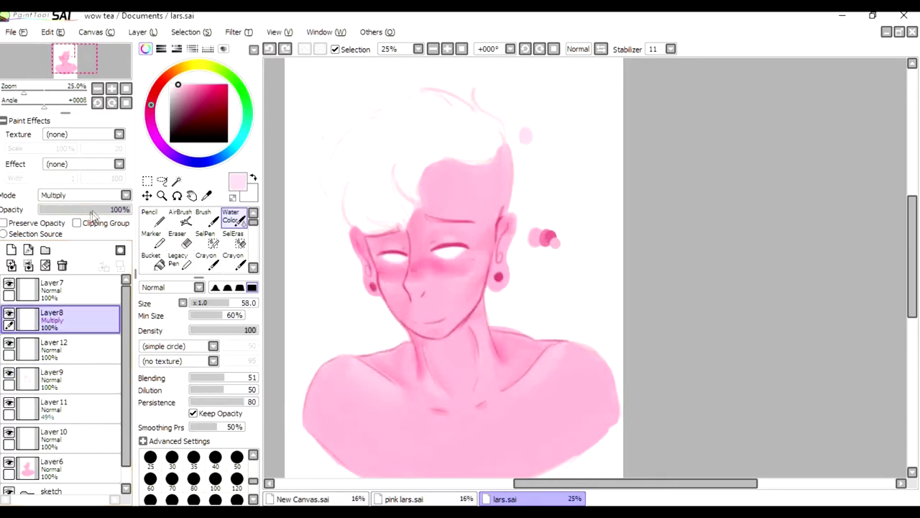
pyautogui.moveTo(122, 209); pyautogui.dragTo(97, 209)
pyautogui.scroll(-1, 377, 178)
pyautogui.scroll(7, 378, 178)
# Pick a darker pink from the painting with the brush, then toggle the Layer8 lineart to check it
pyautogui.keyDown('alt'); pyautogui.click(378, 177); pyautogui.keyUp('alt')
pyautogui.scroll(-3, 378, 177)
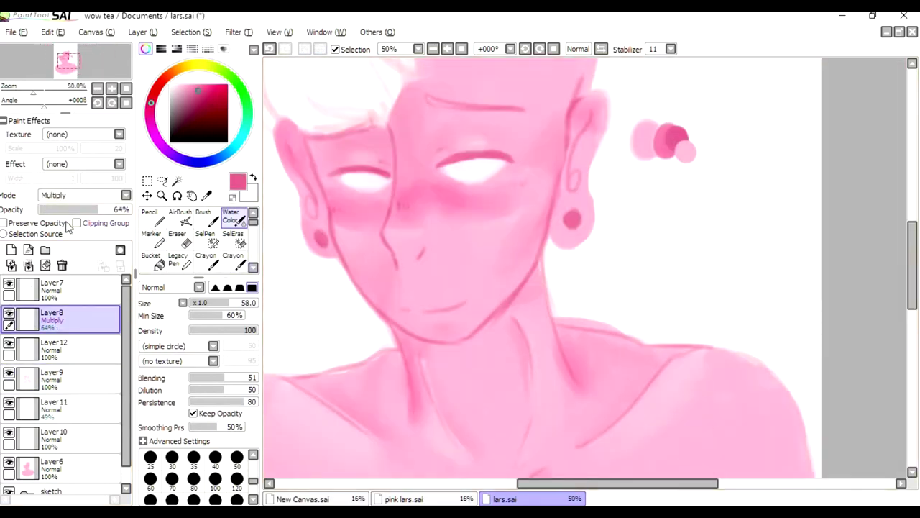
pyautogui.scroll(-2, 377, 178)
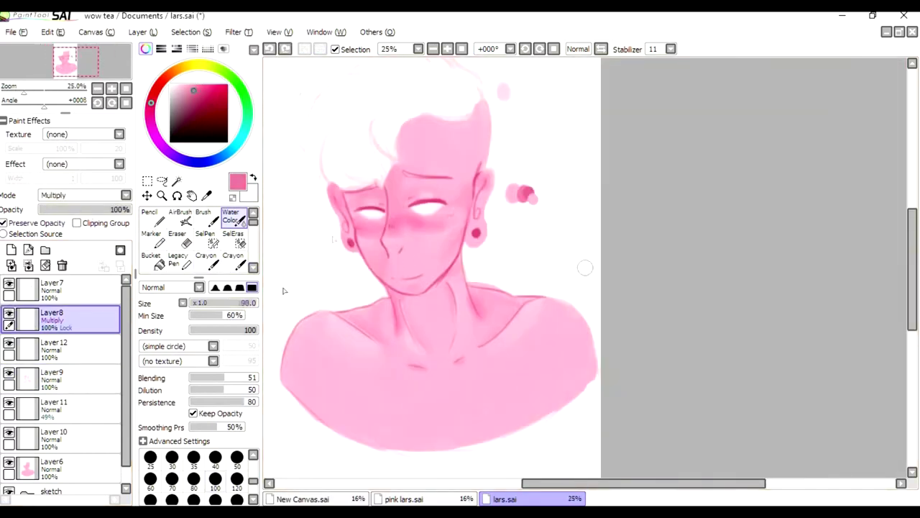
pyautogui.press('b')
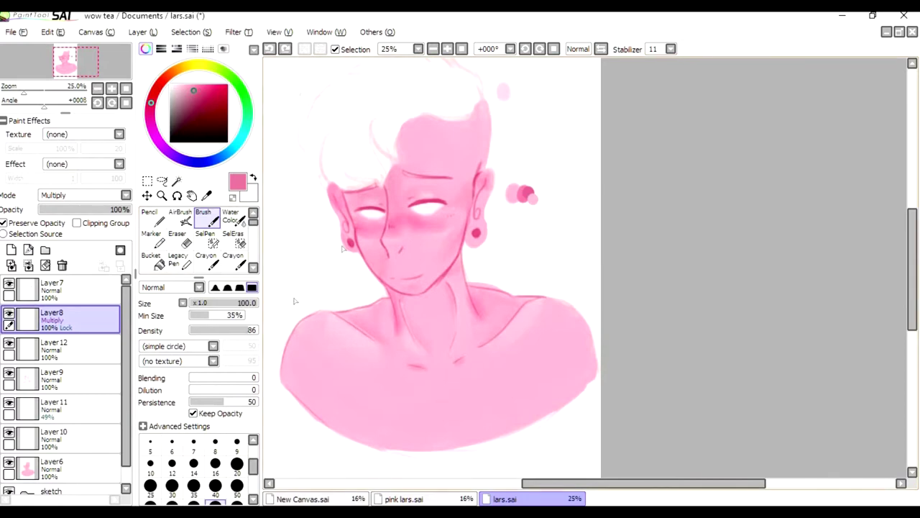
pyautogui.keyDown('alt'); pyautogui.click(409, 219); pyautogui.keyUp('alt')
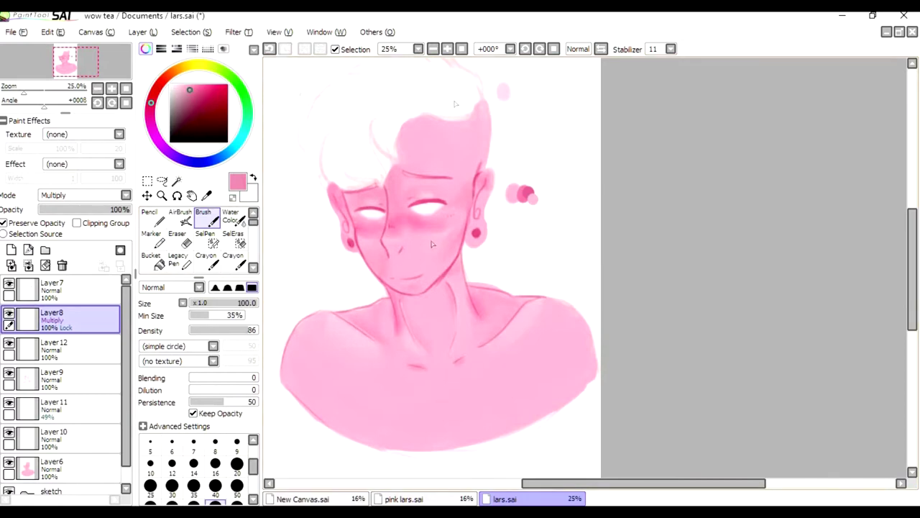
pyautogui.scroll(-1, 581, 359)
pyautogui.click(9, 315)
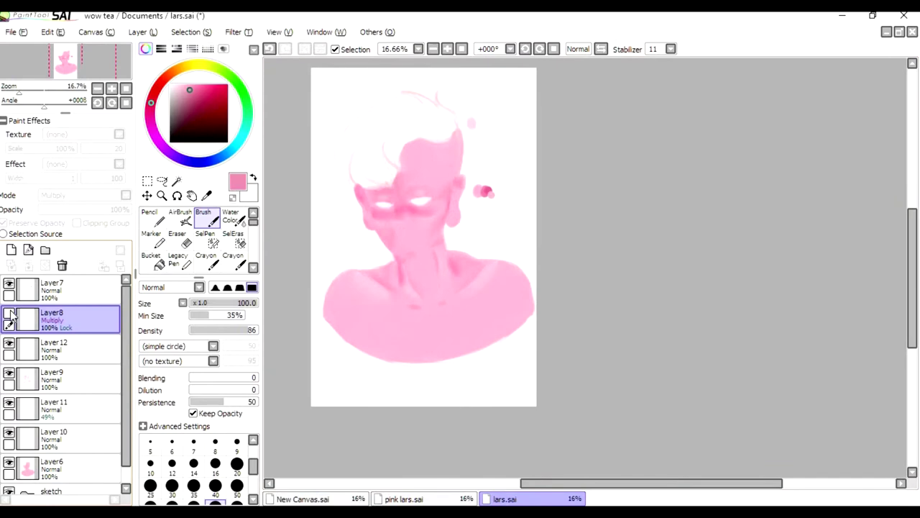
pyautogui.click(10, 315)
pyautogui.scroll(-1, 329, 267)
pyautogui.scroll(-1, 424, 236)
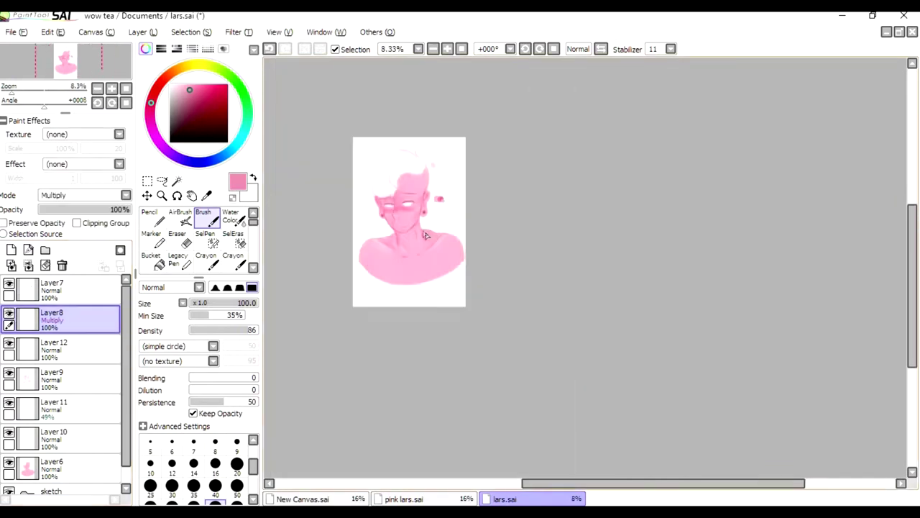
pyautogui.scroll(2, 424, 235)
# Set Layer12's blend mode to Multiply after trying Shade
pyautogui.click(64, 345)
pyautogui.click(83, 195)
pyautogui.click(72, 258)
pyautogui.click(82, 195)
pyautogui.click(54, 217)
pyautogui.scroll(-1, 424, 266)
# Rename Layer9 to 'skin shading'
pyautogui.click(18, 377)
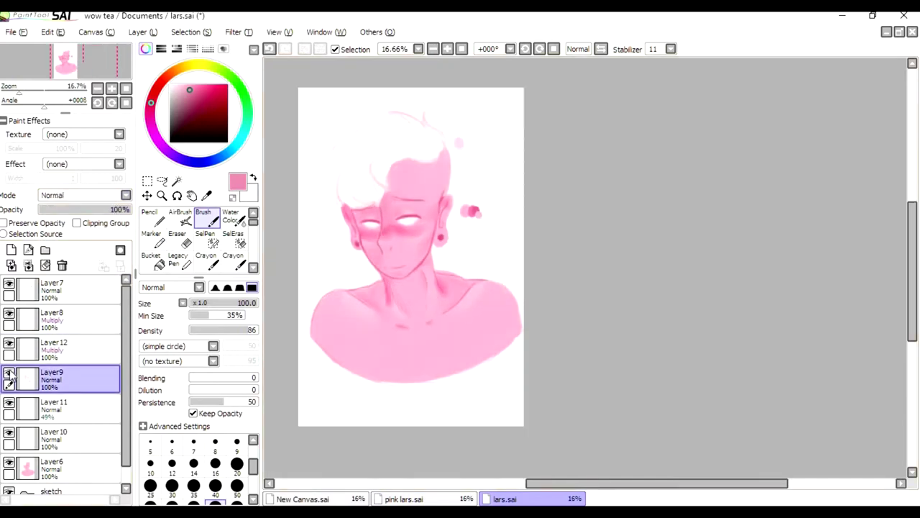
pyautogui.doubleClick(36, 379)
pyautogui.write('skin shading')
pyautogui.press('Return')
# Create a 'skin' folder, move the skin layers into it, collapse it and save
pyautogui.click(10, 322)
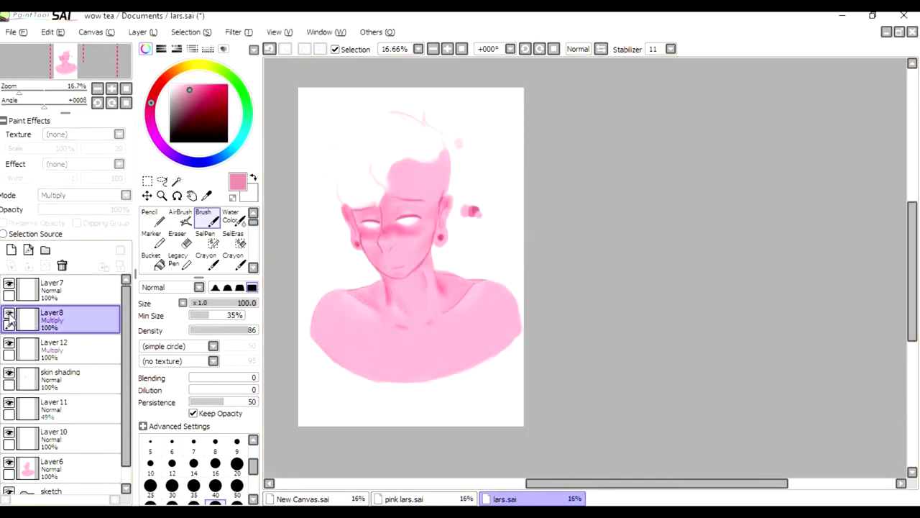
pyautogui.click(45, 249)
pyautogui.doubleClick(43, 316)
pyautogui.write('skin')
pyautogui.press('Return')
pyautogui.moveTo(68, 406)
pyautogui.mouseDown()
pyautogui.moveTo(67, 307)
pyautogui.moveTo(66, 316)
pyautogui.mouseUp()
pyautogui.moveTo(68, 402); pyautogui.dragTo(77, 442)
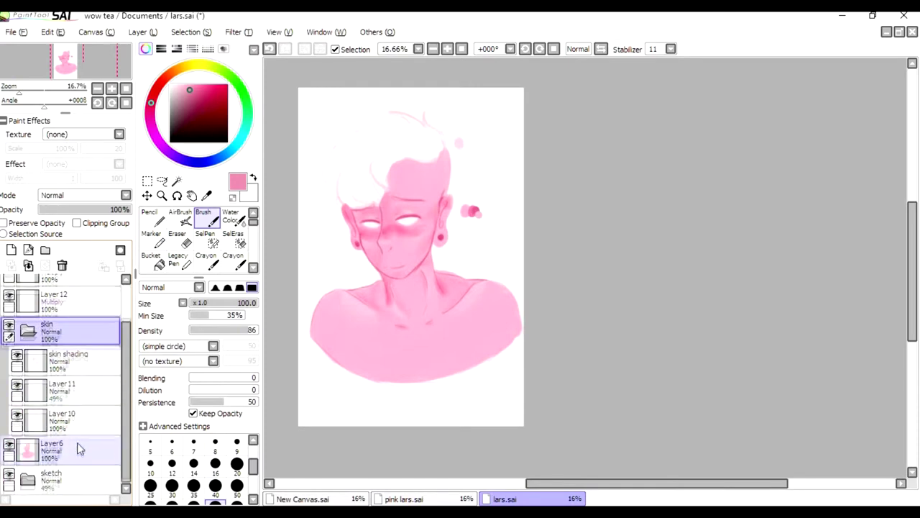
pyautogui.click(28, 331)
pyautogui.hotkey('ctrl', 's')
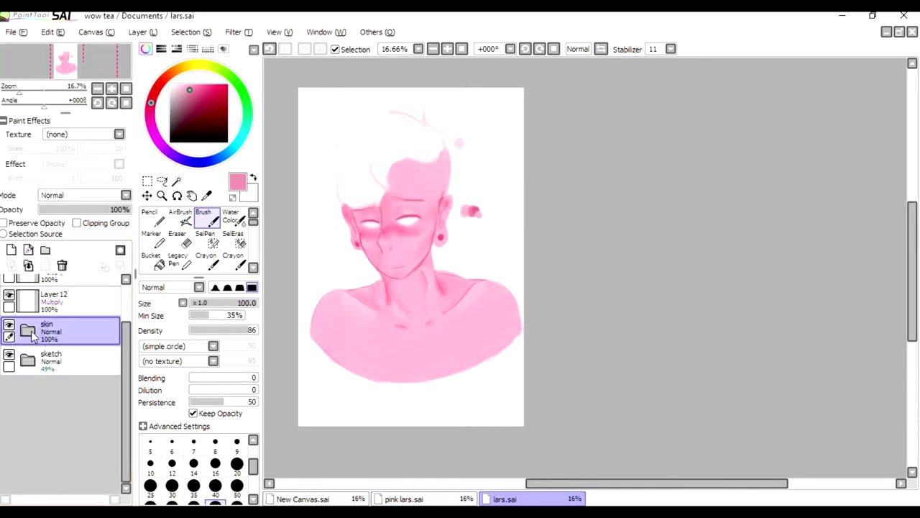
# Touch up the Layer6 base colour layer with the eraser
pyautogui.click(29, 331)
pyautogui.click(64, 449)
pyautogui.hotkey('ctrl', '+')
pyautogui.click(176, 243)
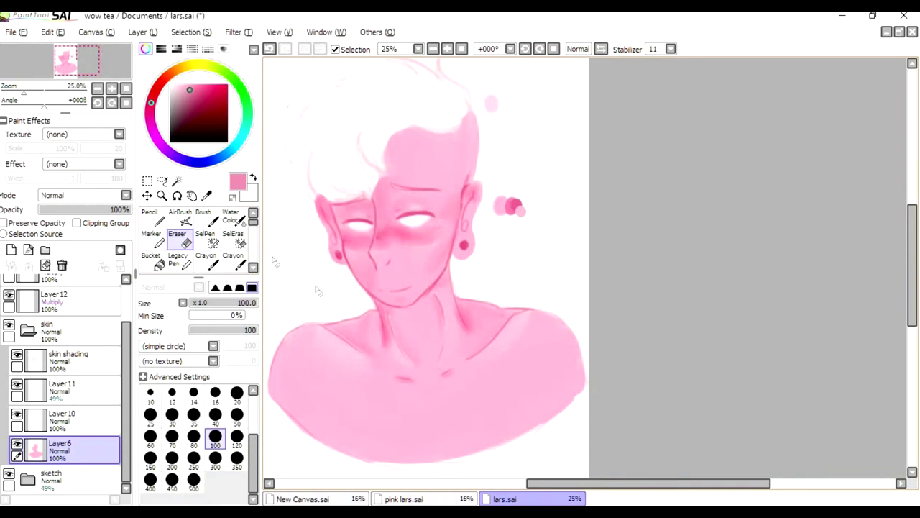
pyautogui.press('b')
# Paint a pink watercolour stroke near the hair edge on the skin shading layer
pyautogui.scroll(1, 492, 218)
pyautogui.click(68, 357)
pyautogui.click(230, 215)
pyautogui.moveTo(322, 147); pyautogui.dragTo(335, 172)
pyautogui.scroll(-2, 425, 220)
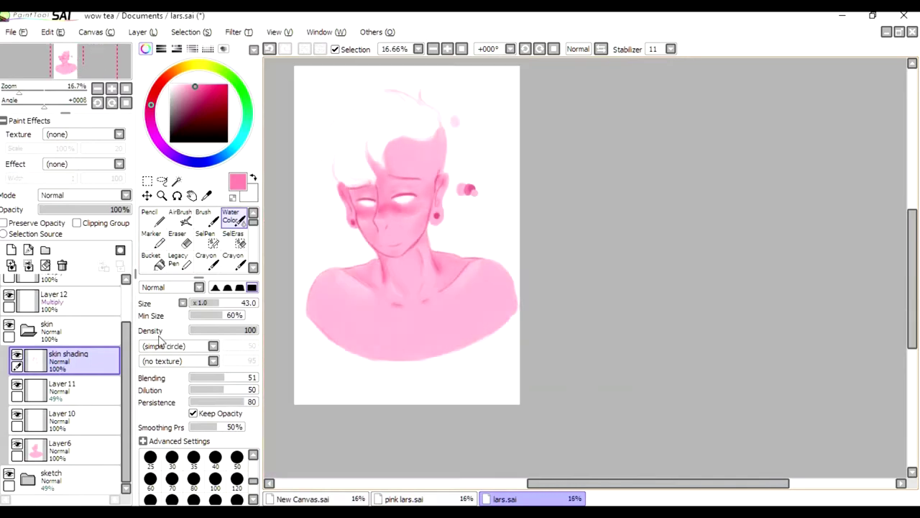
# Collapse the skin folder and create a new layer folder named 'hair'
pyautogui.click(28, 330)
pyautogui.scroll(1, 65, 359)
pyautogui.click(67, 385)
pyautogui.doubleClick(67, 385)
pyautogui.write('hair')
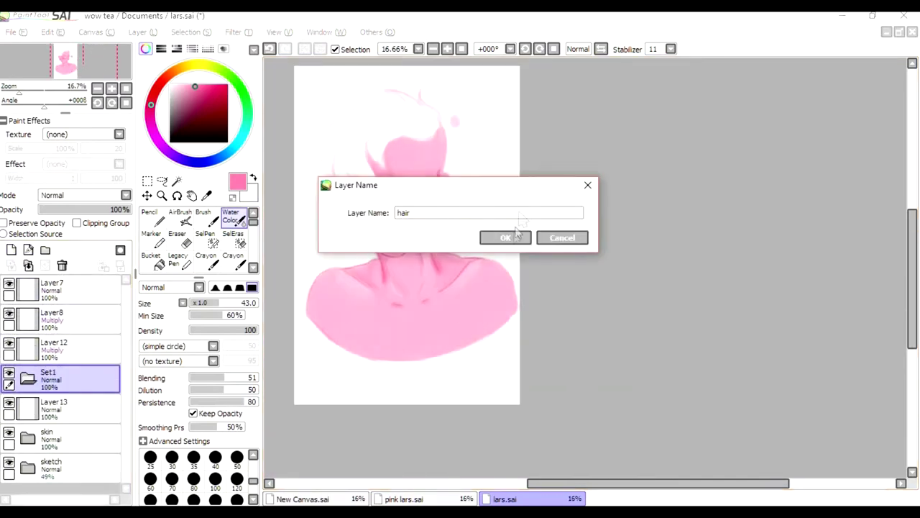
pyautogui.press('Return')
pyautogui.click(61, 408)
pyautogui.scroll(1, 386, 190)
# Paint light pink watercolour over the left hair edge, strands and upper hair, hiding Layer7
pyautogui.moveTo(386, 190); pyautogui.dragTo(407, 186)
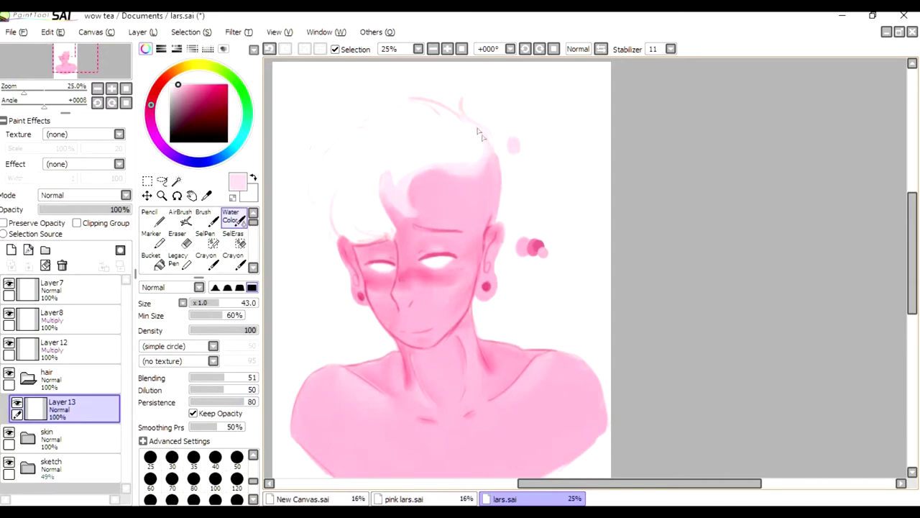
pyautogui.moveTo(363, 216)
pyautogui.mouseDown()
pyautogui.moveTo(348, 227)
pyautogui.moveTo(370, 180)
pyautogui.moveTo(339, 224)
pyautogui.mouseUp()
pyautogui.click(9, 288)
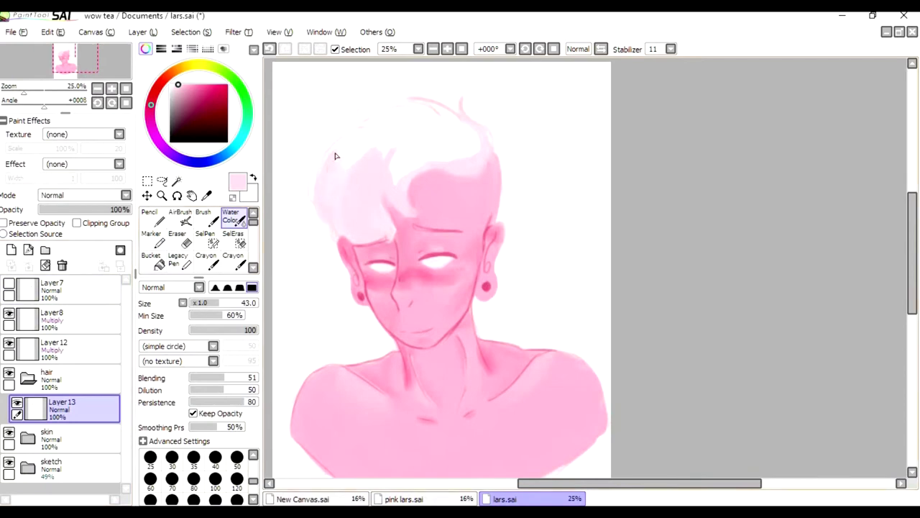
pyautogui.moveTo(339, 153); pyautogui.dragTo(431, 169)
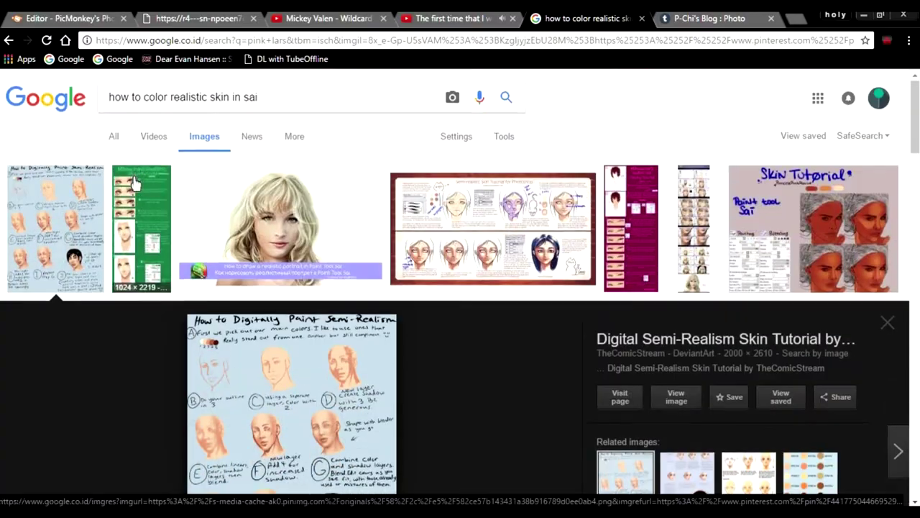
# Open a skin-colouring tutorial preview in Google Images for reference
pyautogui.scroll(-10, 133, 183)
pyautogui.click(129, 171)
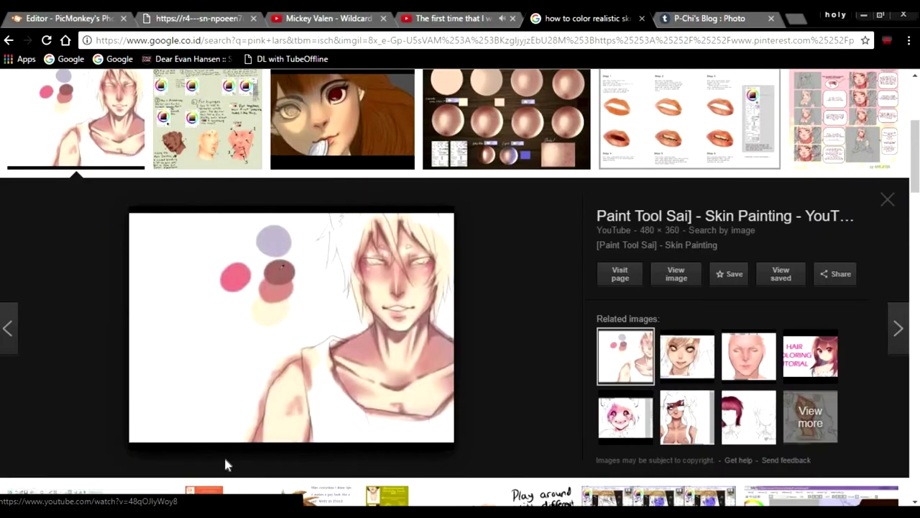
pyautogui.click(137, 468)
pyautogui.hotkey('alt', 'Tab')
# Search 'how to color realistic hair in sai', view the blue hair tutorial, and return to the brush in SAI
pyautogui.doubleClick(216, 97)
pyautogui.write('hair')
pyautogui.press('Return')
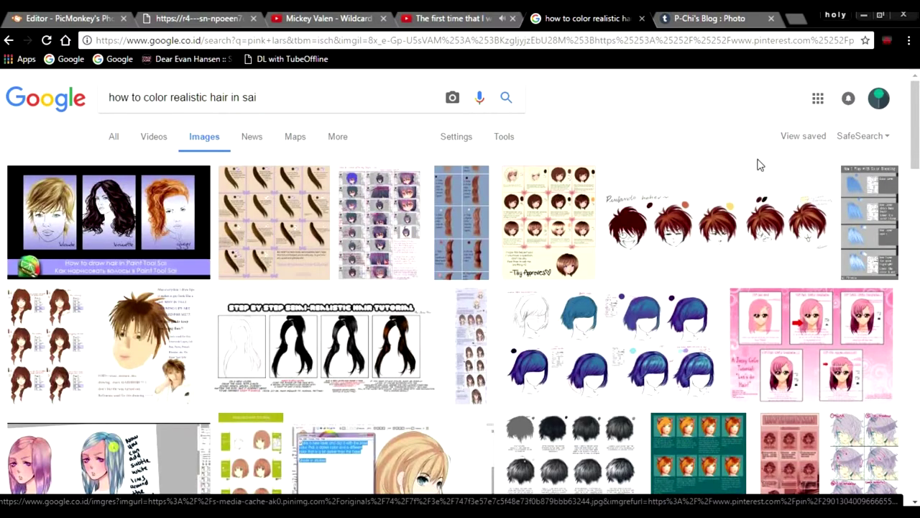
pyautogui.click(611, 337)
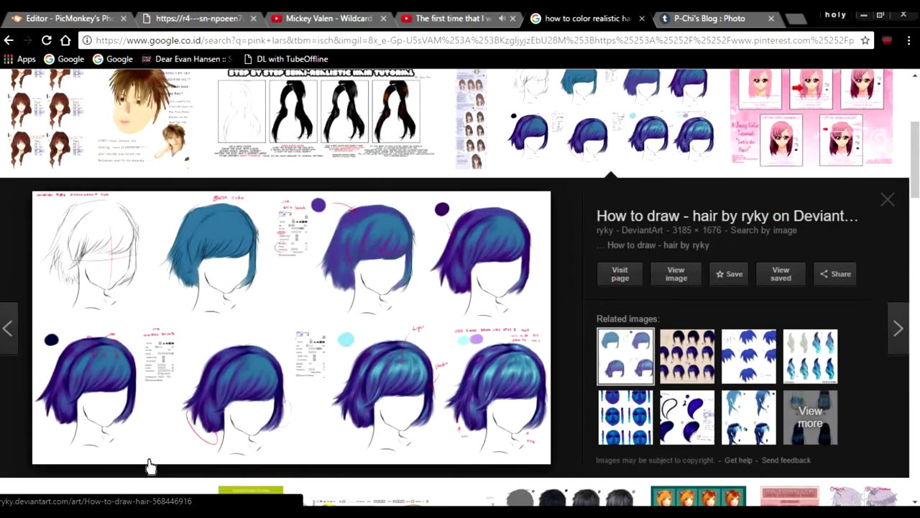
pyautogui.click(190, 478)
pyautogui.scroll(2, 375, 200)
pyautogui.press('b')
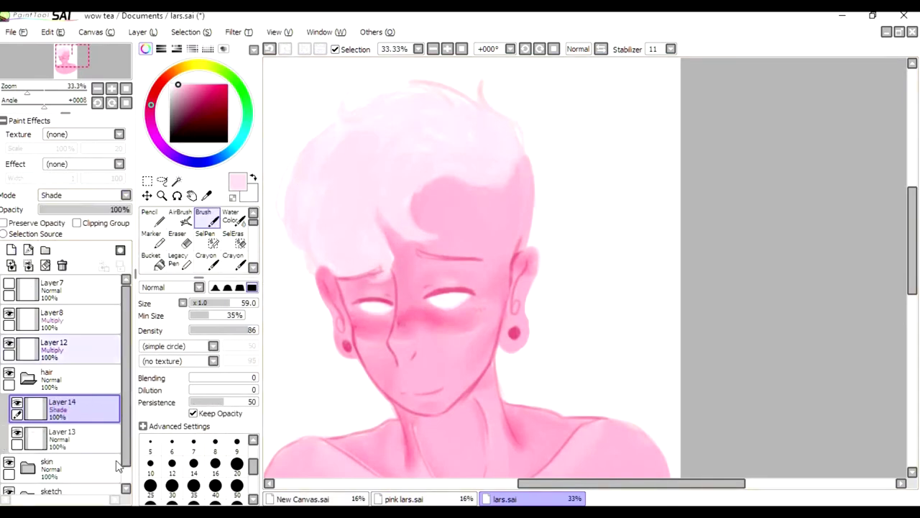
# Recheck the hair tutorial, then try and undo several test pink strokes on the hair
pyautogui.hotkey('alt', 'Tab')
pyautogui.hotkey('alt', 'Tab')
pyautogui.moveTo(338, 230); pyautogui.dragTo(374, 169)
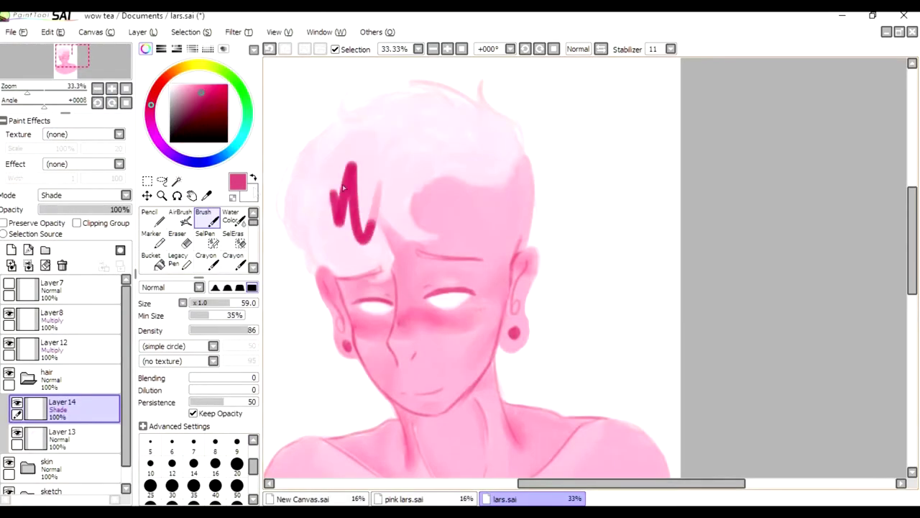
pyautogui.hotkey('ctrl', 'z')
pyautogui.moveTo(288, 154); pyautogui.dragTo(337, 165)
pyautogui.hotkey('ctrl', 'z')
pyautogui.moveTo(298, 137); pyautogui.dragTo(374, 147)
pyautogui.hotkey('ctrl', 'z')
# At 11% shade-layer opacity, paint faint pink strands across the fringe and clean up with the eraser
pyautogui.click(49, 209)
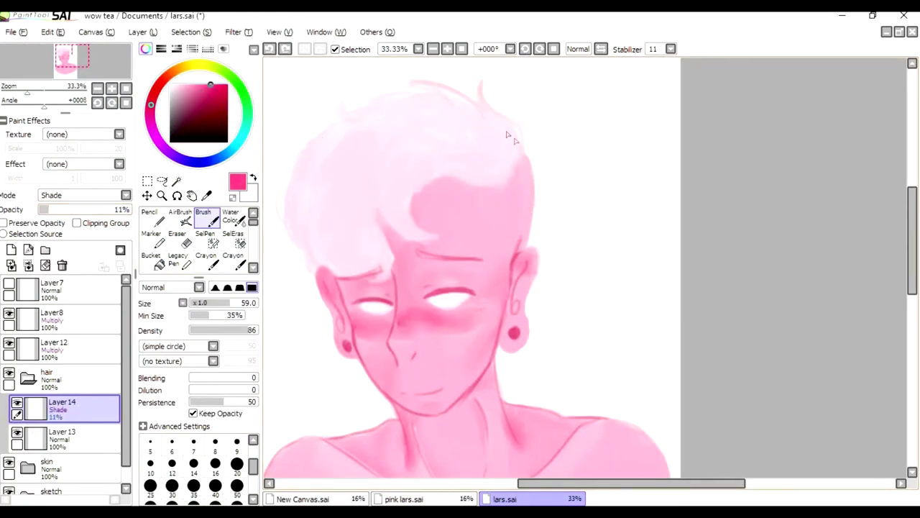
pyautogui.moveTo(425, 152); pyautogui.dragTo(408, 237)
pyautogui.moveTo(403, 167); pyautogui.dragTo(378, 254)
pyautogui.moveTo(352, 191); pyautogui.dragTo(332, 273)
pyautogui.moveTo(335, 231); pyautogui.dragTo(310, 275)
pyautogui.moveTo(301, 186); pyautogui.dragTo(290, 219)
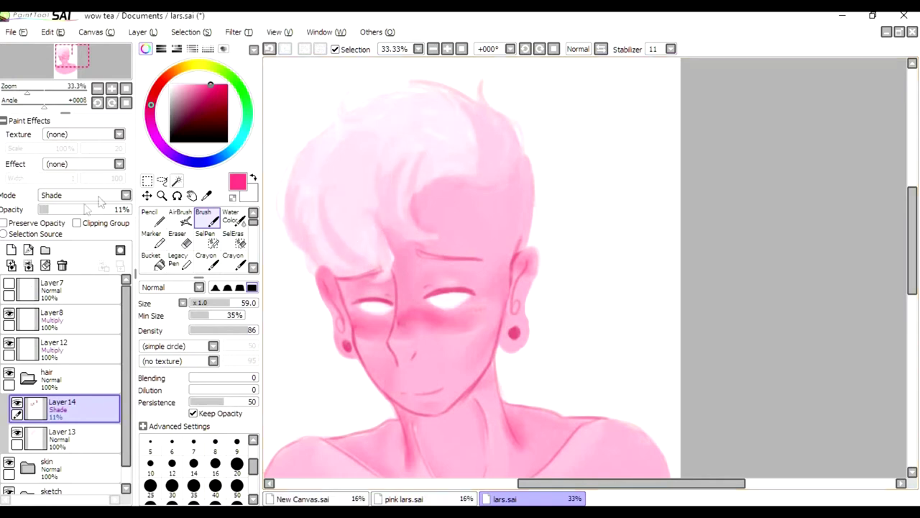
pyautogui.press('e')
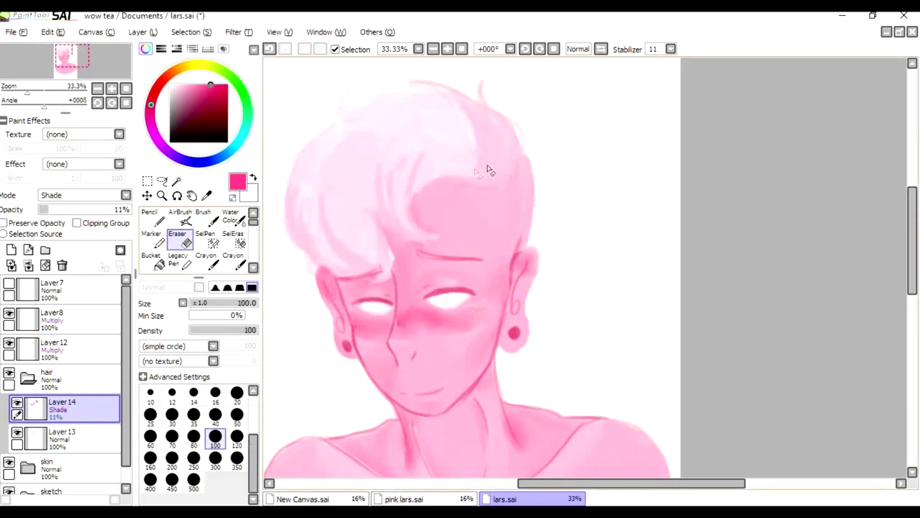
pyautogui.press('b')
pyautogui.scroll(-1, 403, 175)
# Darken the hair's left edge and the strands at its top right
pyautogui.click(52, 31)
pyautogui.click(65, 48)
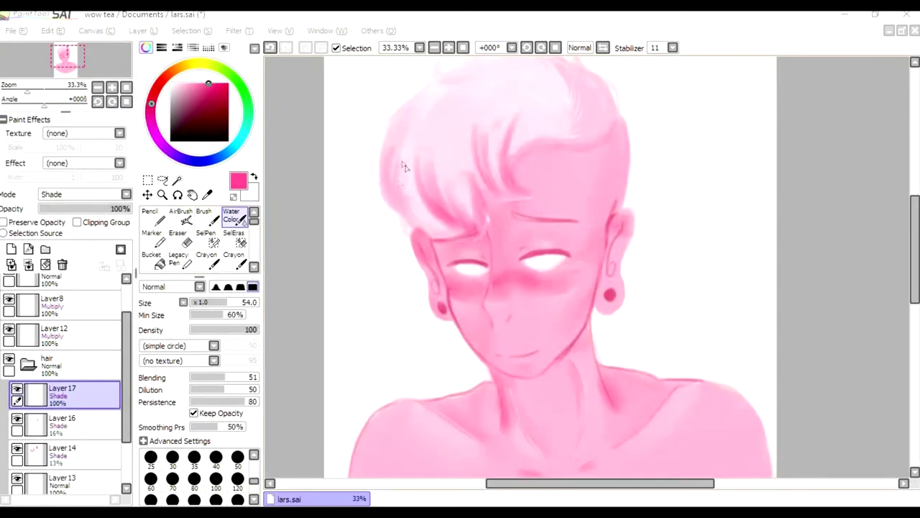
pyautogui.moveTo(398, 154); pyautogui.dragTo(415, 230)
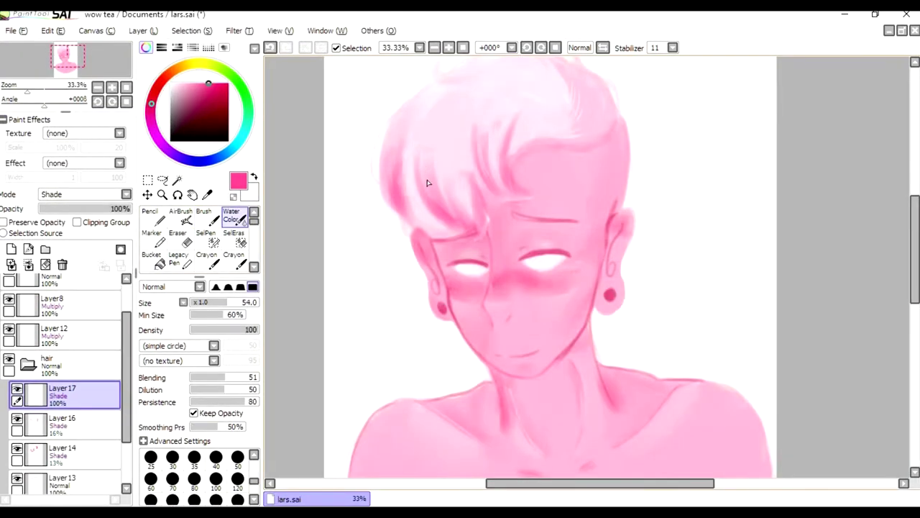
pyautogui.moveTo(536, 109); pyautogui.dragTo(586, 128)
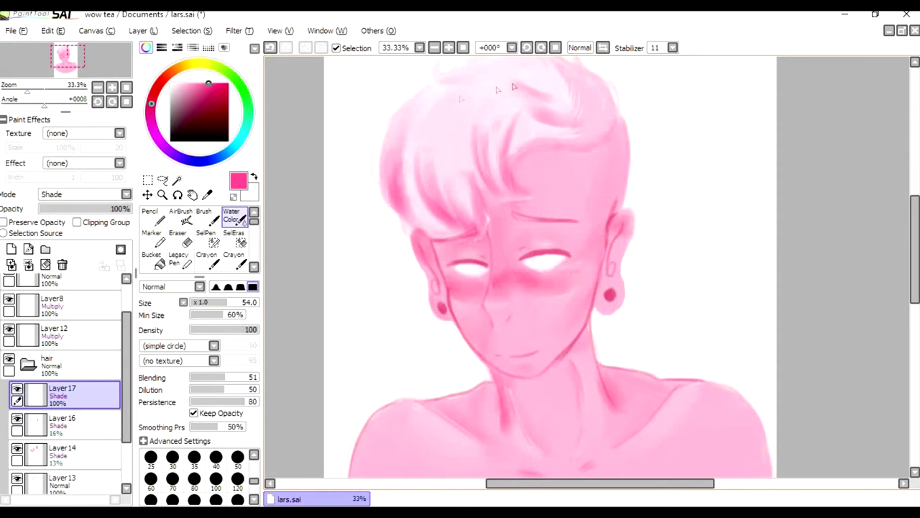
# With the plain brush, try a handwritten note beside the portrait, then undo it
pyautogui.press('b')
pyautogui.moveTo(332, 309)
pyautogui.mouseDown()
pyautogui.moveTo(368, 332)
pyautogui.moveTo(415, 324)
pyautogui.mouseUp()
pyautogui.moveTo(327, 352)
pyautogui.mouseDown()
pyautogui.moveTo(334, 374)
pyautogui.moveTo(449, 346)
pyautogui.mouseUp()
pyautogui.moveTo(344, 392)
pyautogui.mouseDown()
pyautogui.moveTo(359, 411)
pyautogui.moveTo(468, 385)
pyautogui.mouseUp()
pyautogui.moveTo(471, 370); pyautogui.dragTo(494, 381)
pyautogui.moveTo(374, 424); pyautogui.dragTo(425, 453)
pyautogui.moveTo(409, 421); pyautogui.dragTo(444, 435)
pyautogui.hotkey('ctrl', 'z')
pyautogui.hotkey('ctrl', 'z')
pyautogui.hotkey('ctrl', 'z')
pyautogui.hotkey('ctrl', 'z')
pyautogui.hotkey('ctrl', 'z')
pyautogui.hotkey('ctrl', 'z')
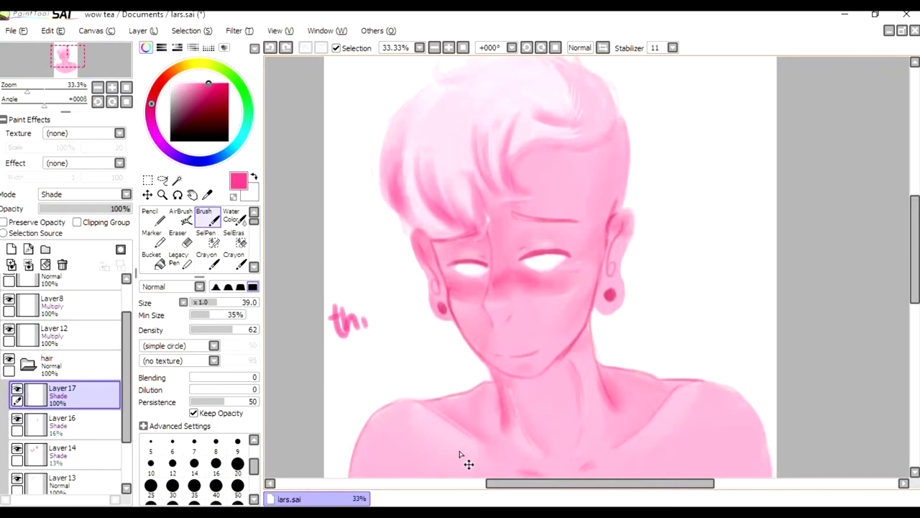
pyautogui.hotkey('ctrl', 'z')
pyautogui.hotkey('ctrl', 'z')
# Paint darker pink strands on the left and upper-left hair, undoing the last stroke
pyautogui.moveTo(232, 329); pyautogui.dragTo(220, 330)
pyautogui.moveTo(388, 181); pyautogui.dragTo(404, 167)
pyautogui.moveTo(394, 219)
pyautogui.mouseDown()
pyautogui.moveTo(440, 164)
pyautogui.moveTo(445, 200)
pyautogui.mouseUp()
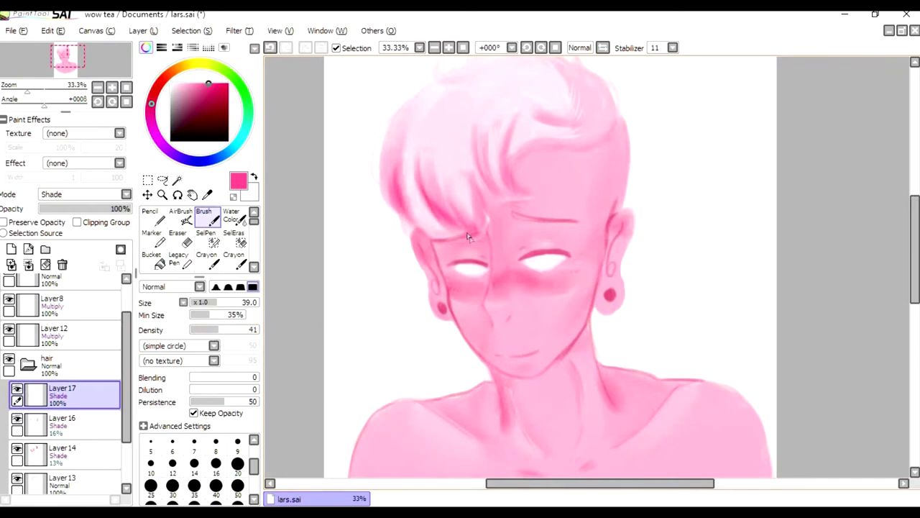
pyautogui.moveTo(493, 102)
pyautogui.mouseDown()
pyautogui.moveTo(460, 148)
pyautogui.moveTo(435, 158)
pyautogui.mouseUp()
pyautogui.hotkey('ctrl', 'z')
pyautogui.hotkey('ctrl', 'z')
pyautogui.hotkey('ctrl', 'z')
# Lower Layer 17 to 67% opacity and add a faint darker strand on a mirrored view
pyautogui.moveTo(126, 209); pyautogui.dragTo(101, 209)
pyautogui.click(603, 48)
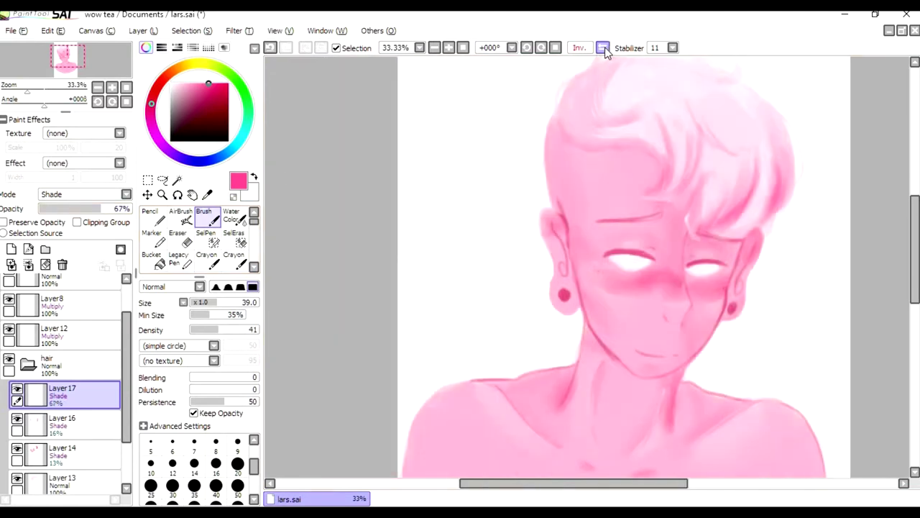
pyautogui.moveTo(679, 193); pyautogui.dragTo(643, 197)
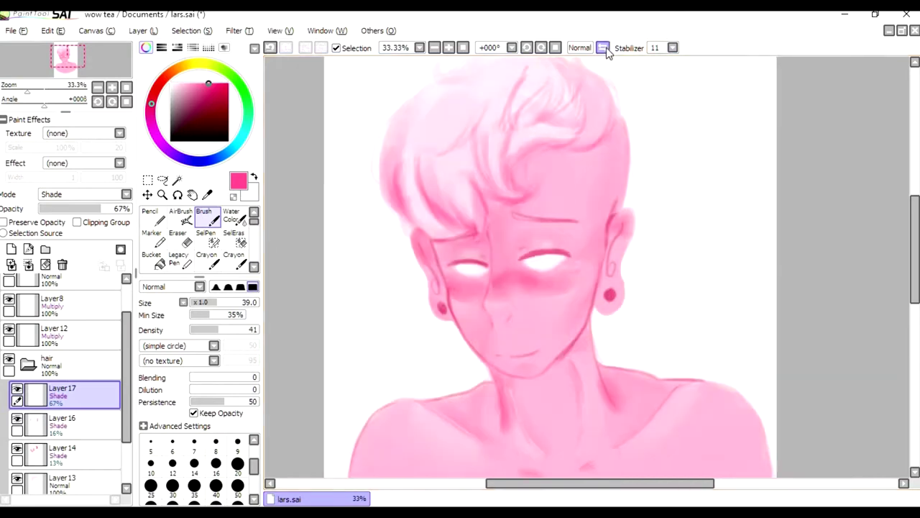
pyautogui.click(602, 48)
# Try a handwritten note beside the face, then undo it
pyautogui.moveTo(647, 171); pyautogui.dragTo(749, 154)
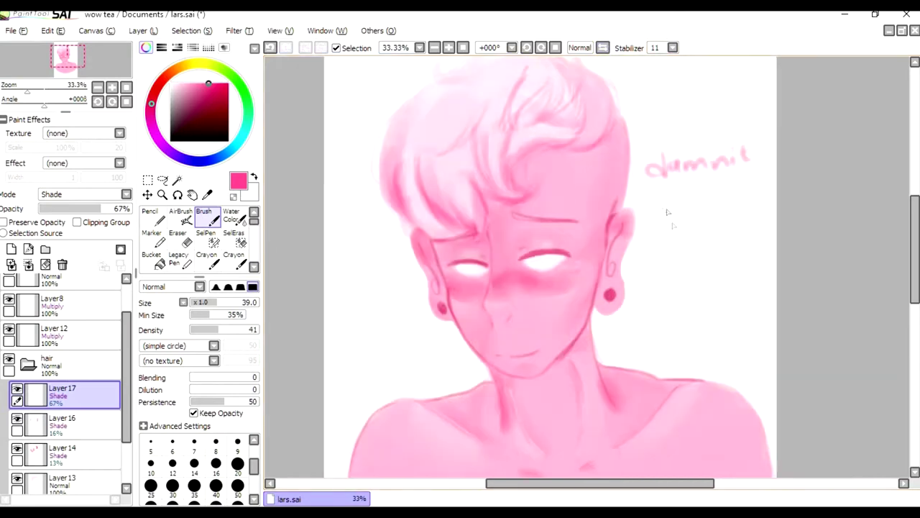
pyautogui.moveTo(666, 209); pyautogui.dragTo(732, 202)
pyautogui.moveTo(651, 249)
pyautogui.mouseDown()
pyautogui.moveTo(744, 245)
pyautogui.moveTo(772, 229)
pyautogui.mouseUp()
pyautogui.hotkey('ctrl', 'z')
pyautogui.hotkey('ctrl', 'z')
pyautogui.hotkey('ctrl', 'z')
pyautogui.hotkey('ctrl', 'z')
pyautogui.hotkey('ctrl', 'z')
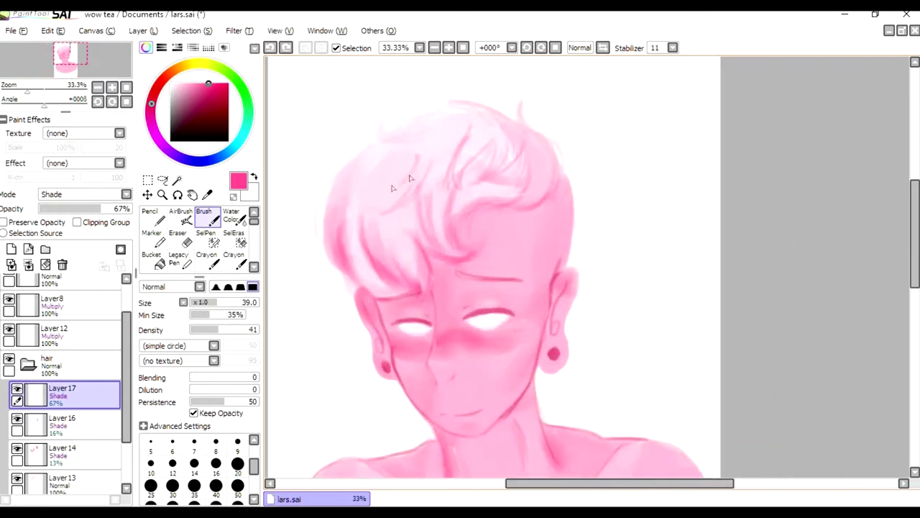
# Deepen shading in the left hair and above the forehead, then lower that layer's opacity
pyautogui.moveTo(414, 164); pyautogui.dragTo(366, 213)
pyautogui.moveTo(346, 181)
pyautogui.mouseDown()
pyautogui.moveTo(340, 220)
pyautogui.moveTo(351, 240)
pyautogui.mouseUp()
pyautogui.moveTo(416, 207); pyautogui.dragTo(397, 264)
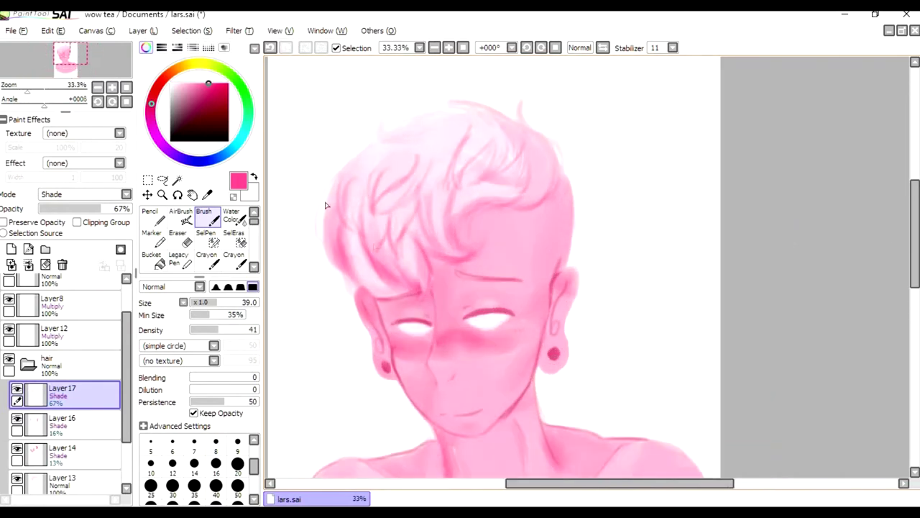
pyautogui.press('c')
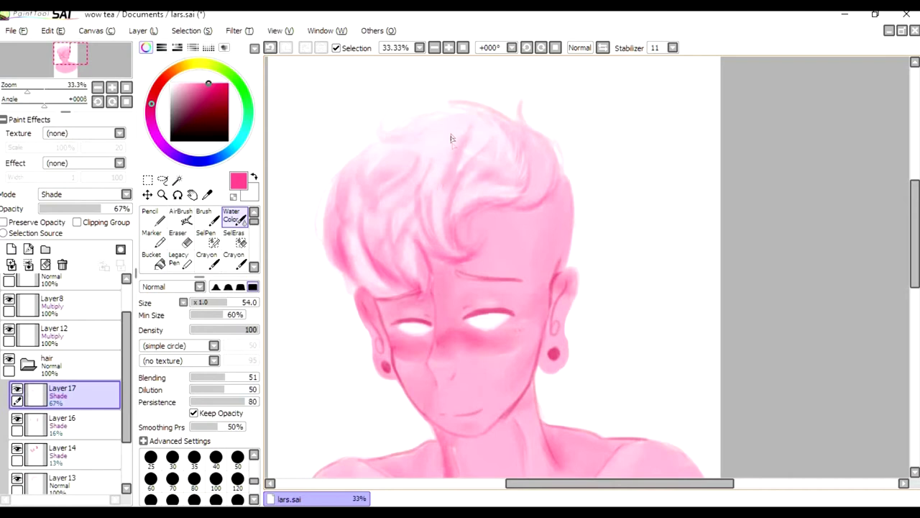
pyautogui.scroll(-4, 392, 215)
pyautogui.scroll(3, 388, 209)
pyautogui.press('e')
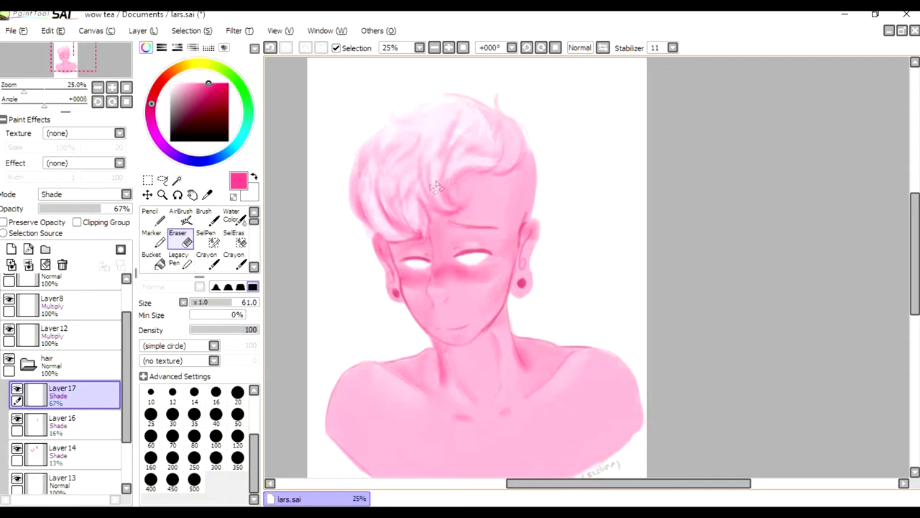
pyautogui.moveTo(99, 209); pyautogui.dragTo(89, 208)
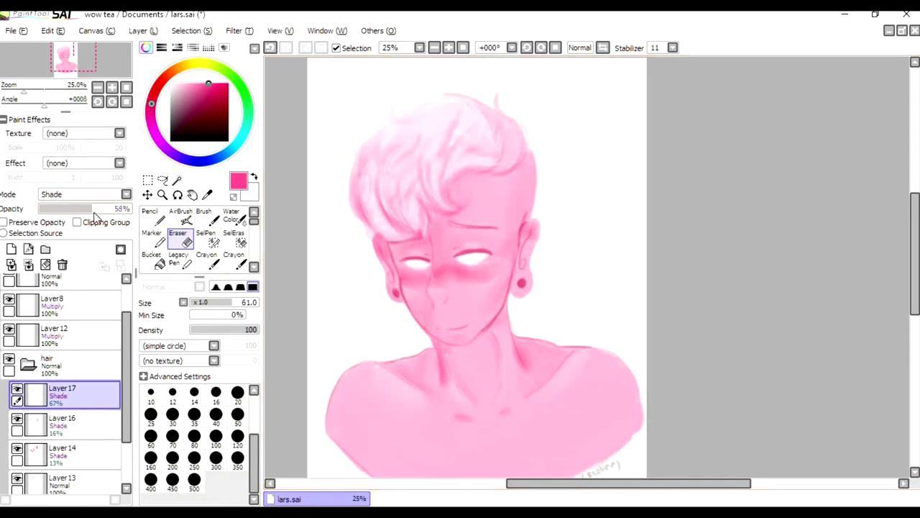
# Add a Shade-mode layer in the skin group and pick a dark pink-red
pyautogui.click(27, 365)
pyautogui.click(64, 423)
pyautogui.click(11, 249)
pyautogui.click(85, 194)
pyautogui.click(57, 253)
pyautogui.click(224, 84)
pyautogui.click(205, 217)
pyautogui.click(207, 93)
# Paint red shadow strokes along the neck and enlarge the brush for broader shading
pyautogui.moveTo(440, 379); pyautogui.dragTo(506, 316)
pyautogui.hotkey('ctrl', 'z')
pyautogui.moveTo(460, 349)
pyautogui.mouseDown()
pyautogui.moveTo(440, 375)
pyautogui.moveTo(442, 353)
pyautogui.moveTo(440, 370)
pyautogui.moveTo(468, 377)
pyautogui.moveTo(507, 313)
pyautogui.moveTo(442, 353)
pyautogui.mouseUp()
pyautogui.click(233, 302)
# Fade Layer 18's red neck shading to 24% opacity
pyautogui.moveTo(129, 208); pyautogui.dragTo(66, 208)
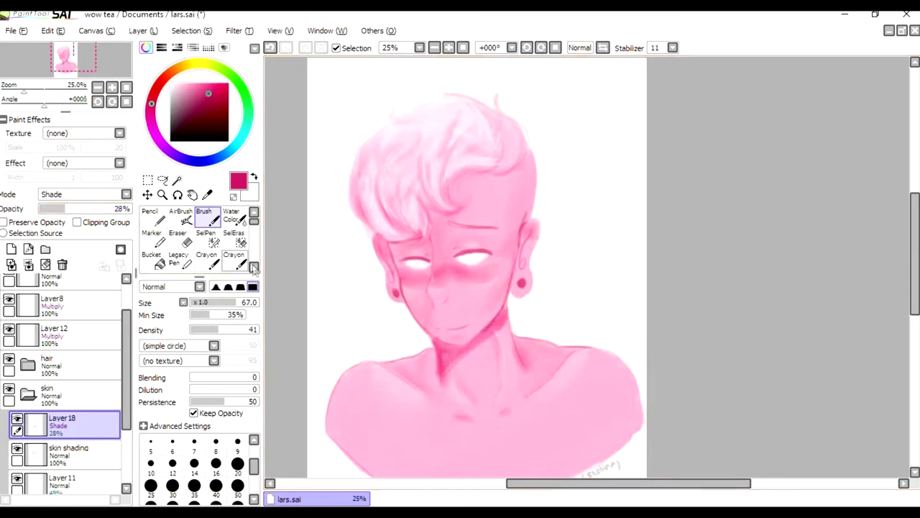
pyautogui.scroll(-2, 201, 244)
pyautogui.click(234, 259)
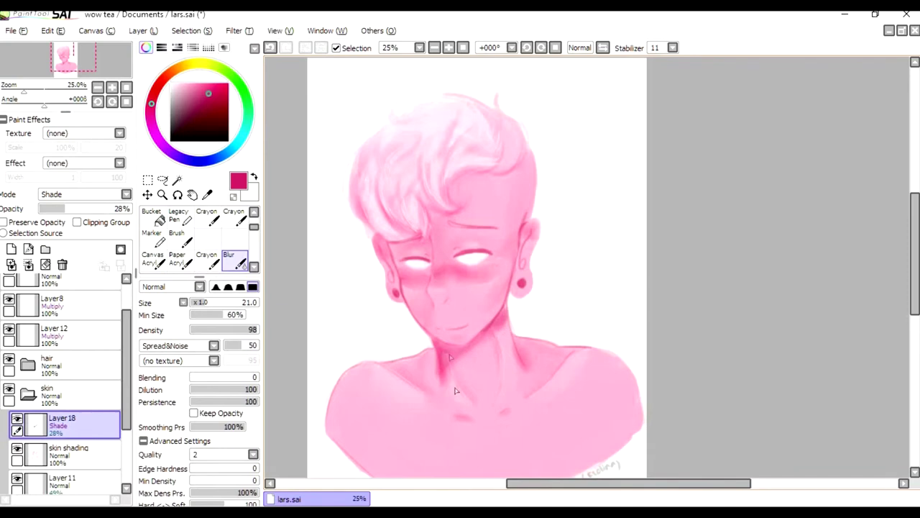
pyautogui.moveTo(68, 208); pyautogui.dragTo(62, 208)
pyautogui.click(176, 237)
pyautogui.scroll(2, 201, 237)
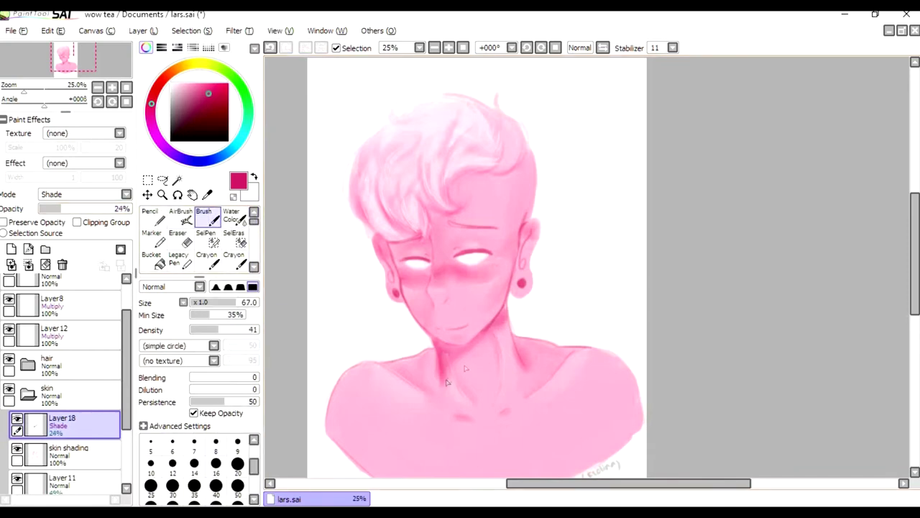
# Blend pink shading along the neck and collarbone with Water Color
pyautogui.press('c')
pyautogui.moveTo(426, 355)
pyautogui.mouseDown()
pyautogui.moveTo(443, 387)
pyautogui.moveTo(423, 355)
pyautogui.mouseUp()
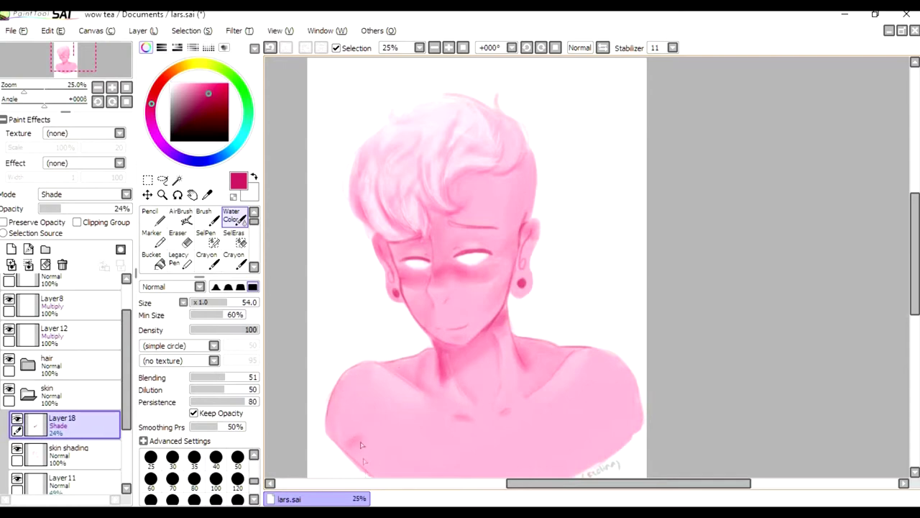
pyautogui.scroll(-2, 362, 453)
pyautogui.scroll(1, 477, 411)
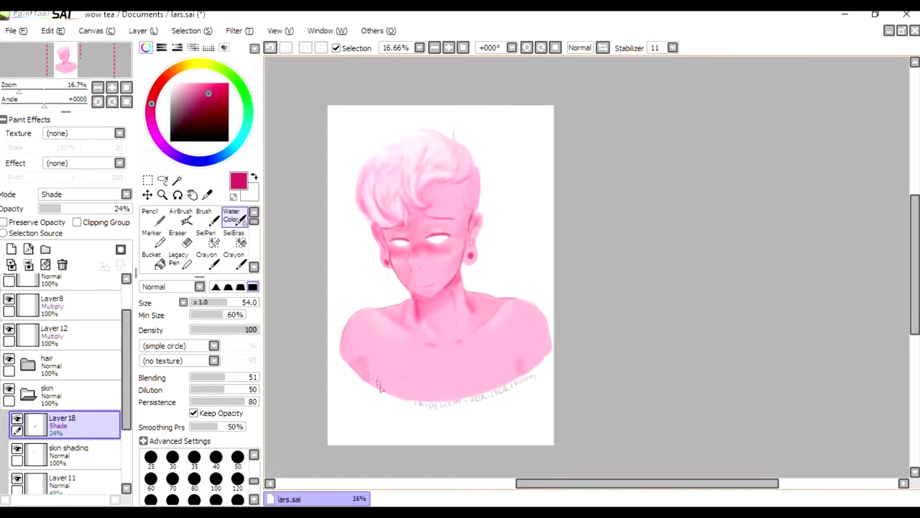
# Eyedrop light pink and dab it softly on the lower-left bust, then mirror to check proportions
pyautogui.click(213, 221)
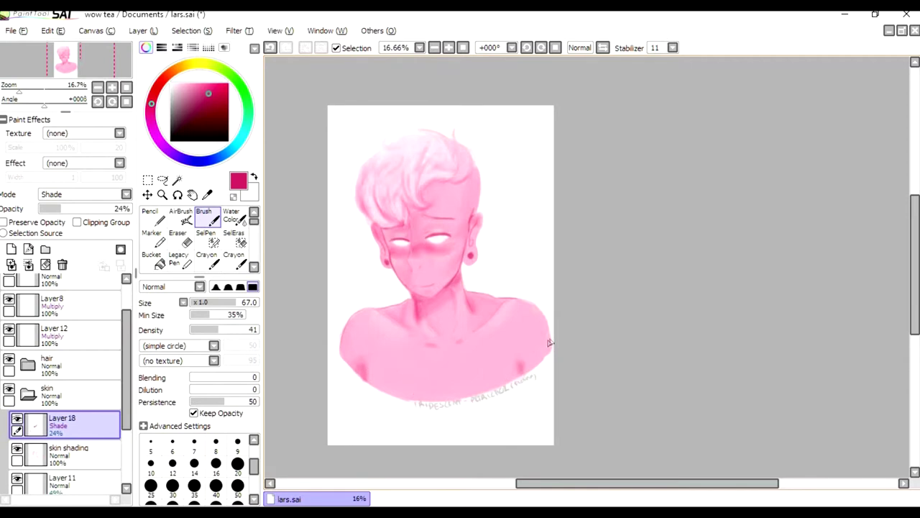
pyautogui.rightClick(363, 360)
pyautogui.press('c')
pyautogui.moveTo(350, 359); pyautogui.dragTo(366, 383)
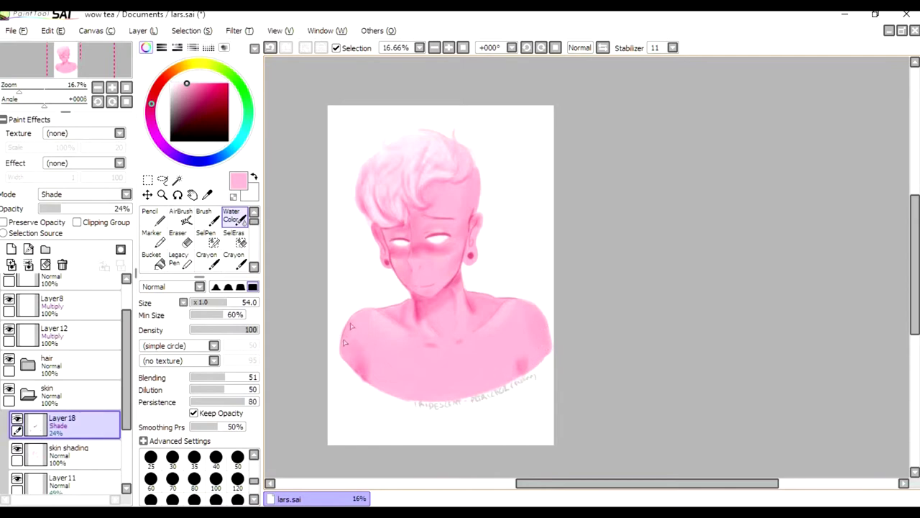
pyautogui.press('h')
pyautogui.press('h')
# Set Layer 14's hair shading opacity around 30% and blur it with a size 32 Blur
pyautogui.click(68, 452)
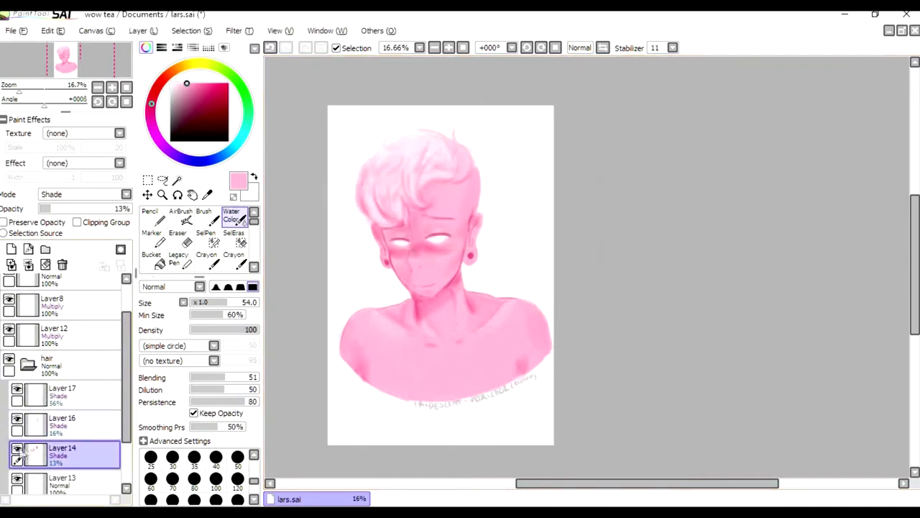
pyautogui.click(60, 209)
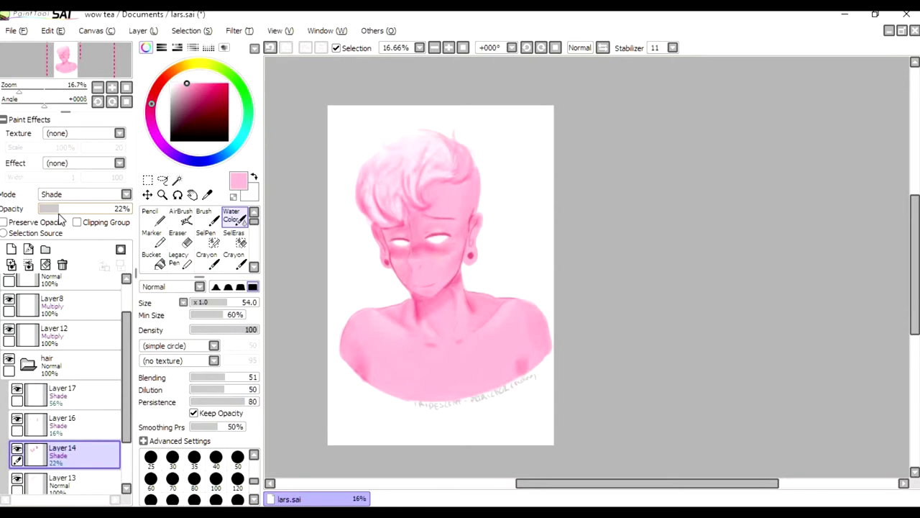
pyautogui.click(253, 267)
pyautogui.click(234, 260)
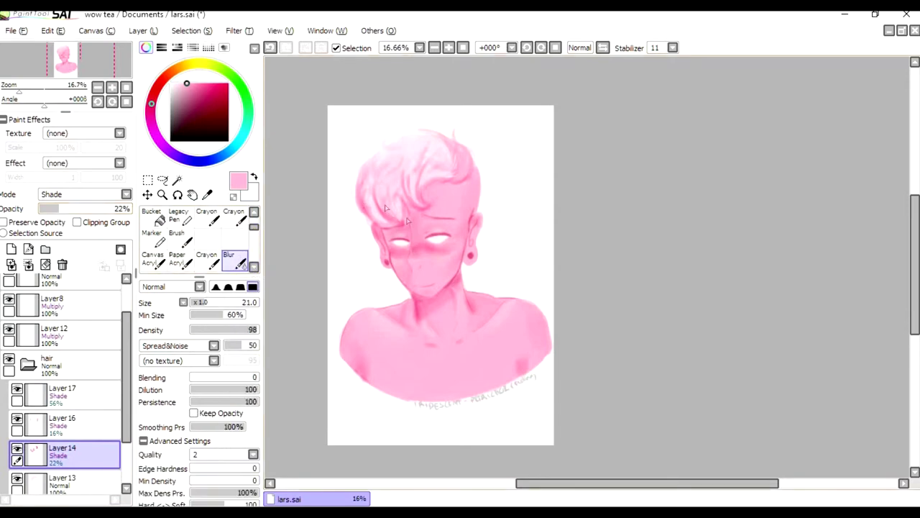
pyautogui.scroll(3, 386, 208)
pyautogui.click(75, 208)
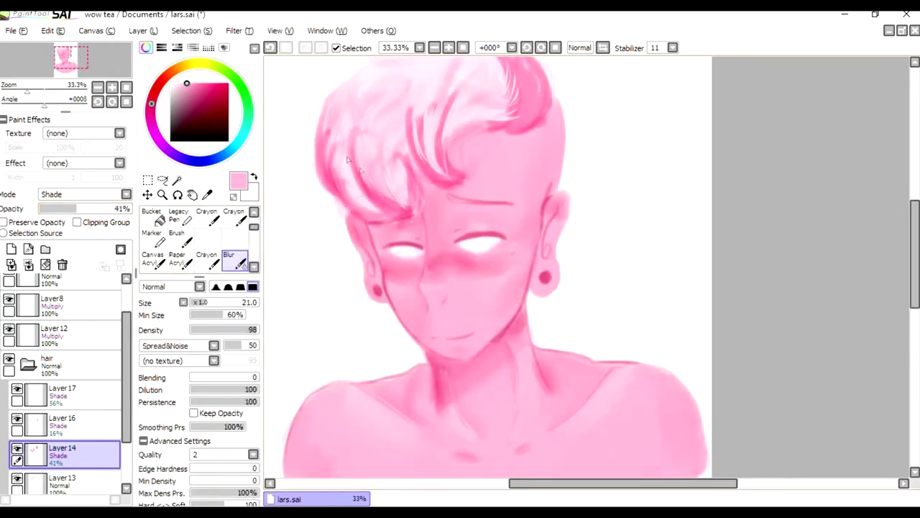
pyautogui.click(216, 302)
pyautogui.click(66, 209)
pyautogui.moveTo(417, 179); pyautogui.dragTo(461, 126)
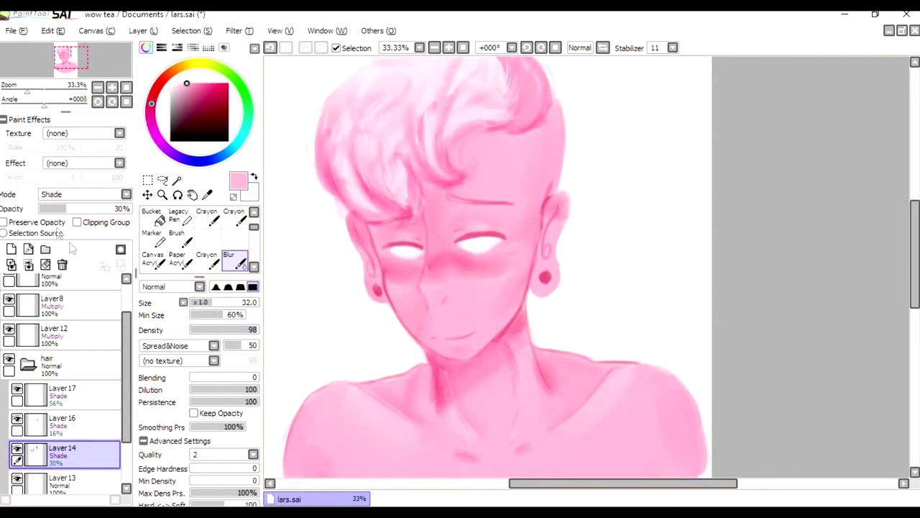
# Select Layer 17 and erase stray marks along the hair's left edge
pyautogui.click(27, 365)
pyautogui.click(72, 306)
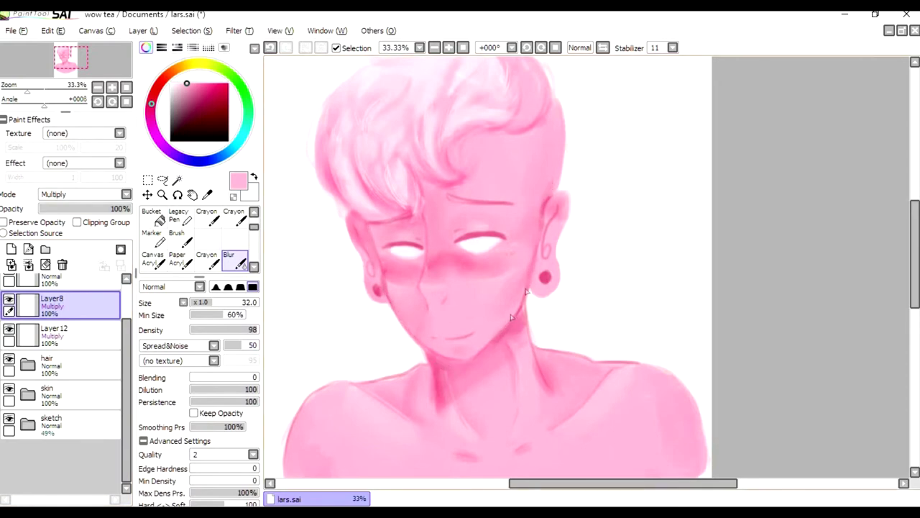
pyautogui.click(27, 365)
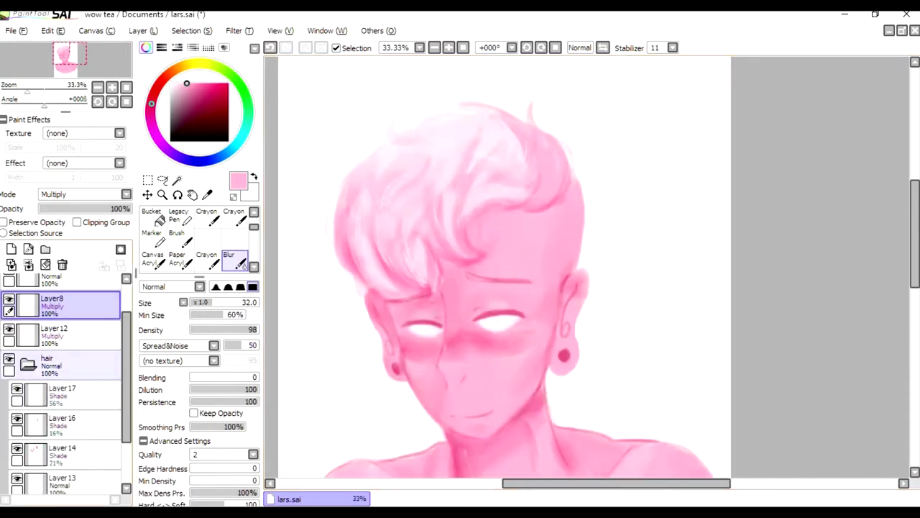
pyautogui.click(75, 402)
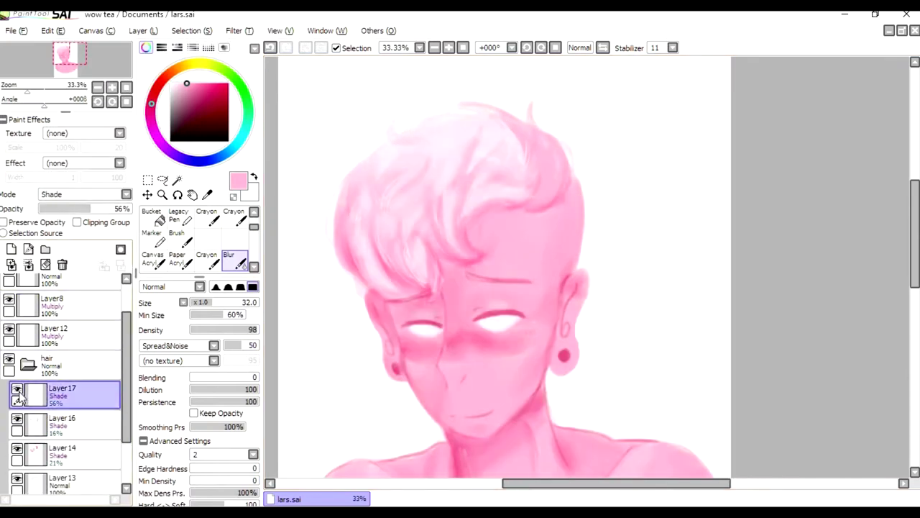
pyautogui.press(']')
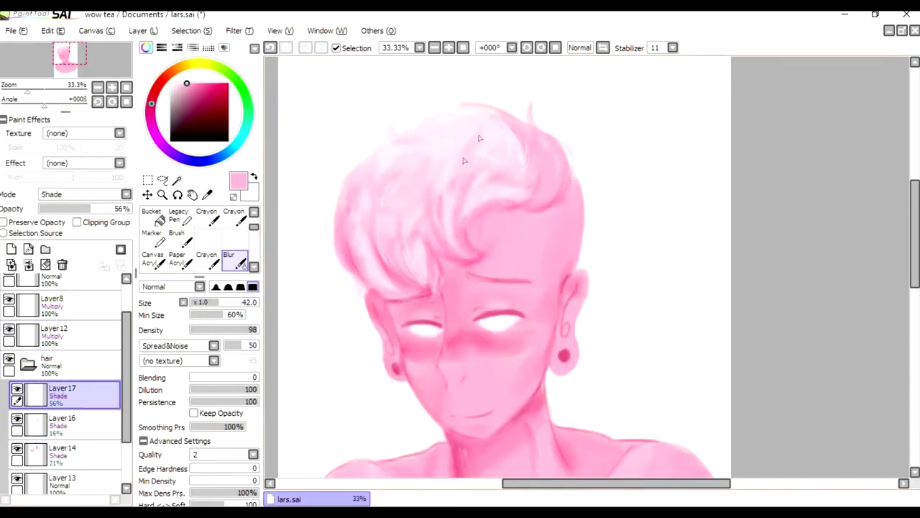
pyautogui.press('e')
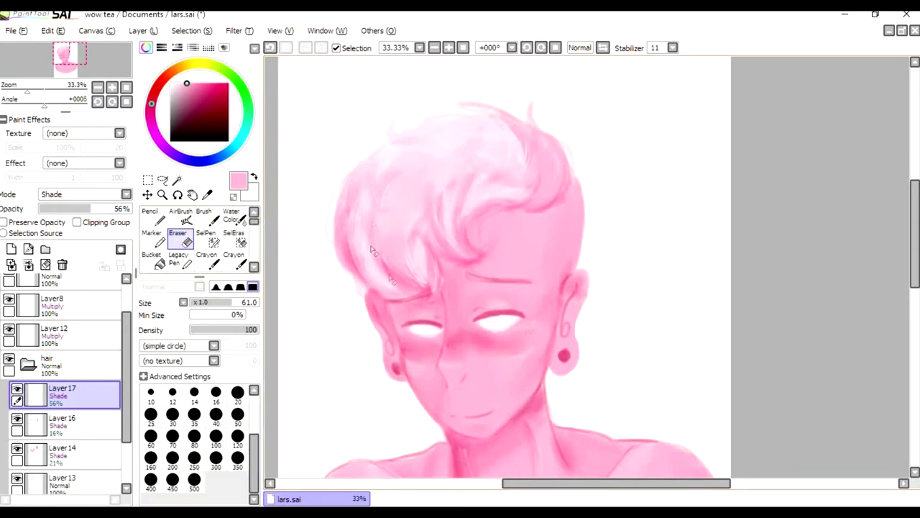
pyautogui.moveTo(352, 272); pyautogui.dragTo(351, 247)
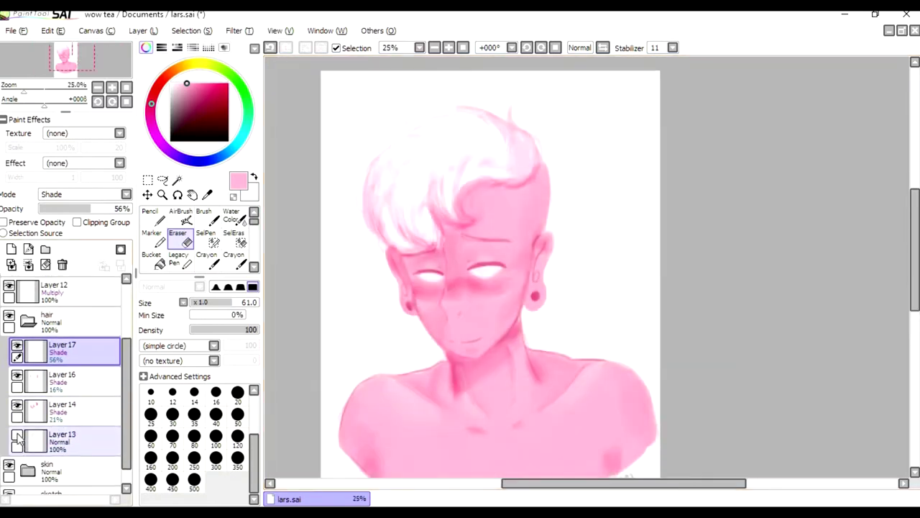
# Compare Layer 17's hair shading and lower it to 41% opacity, then select Layer 13
pyautogui.click(17, 347)
pyautogui.moveTo(85, 208); pyautogui.dragTo(73, 211)
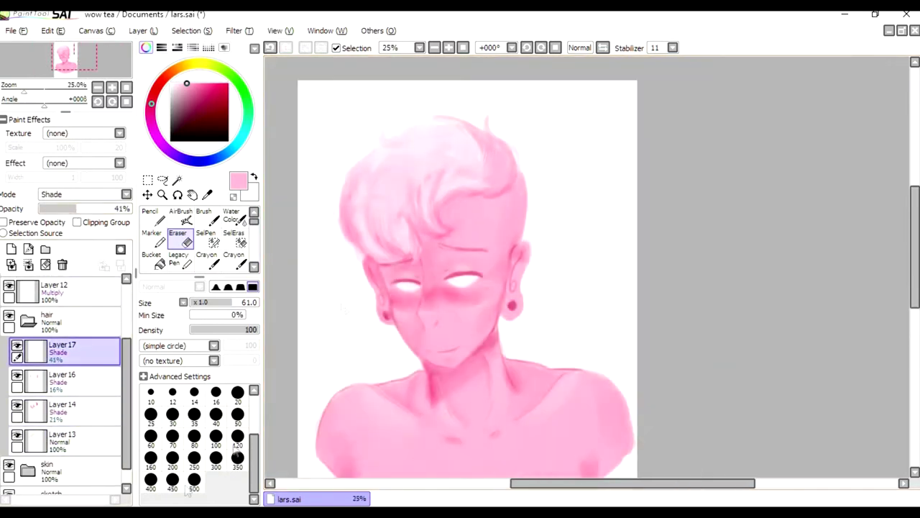
pyautogui.click(72, 440)
pyautogui.press('b')
pyautogui.press('b')
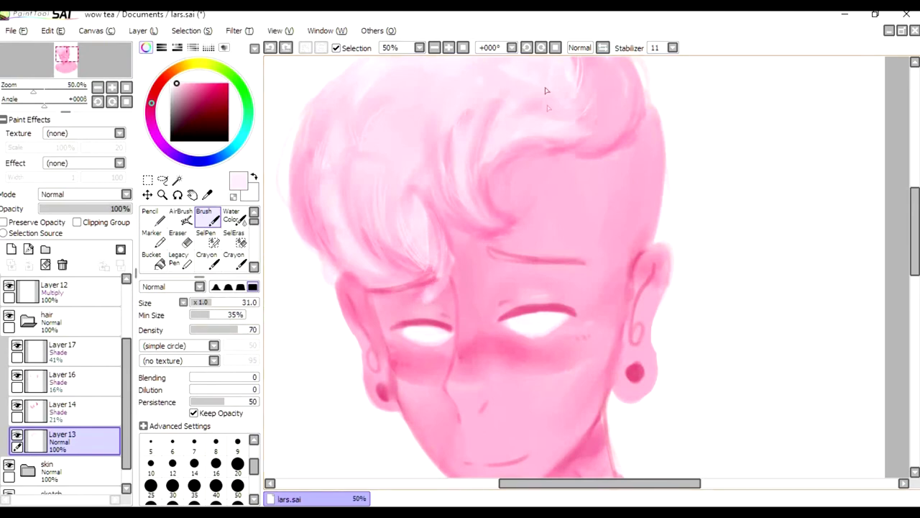
pyautogui.scroll(-1, 544, 90)
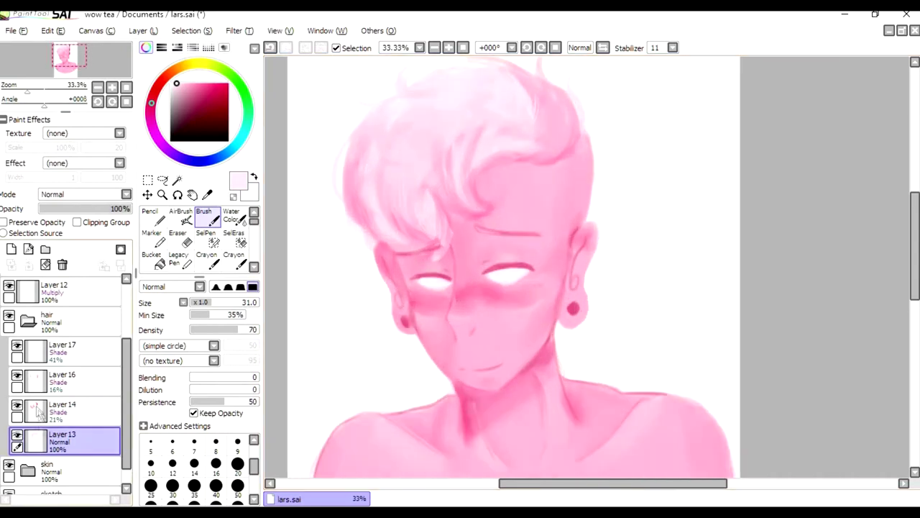
# Lower Layer 16 to 14% opacity and make Layer 14 the active layer
pyautogui.moveTo(80, 210); pyautogui.dragTo(52, 209)
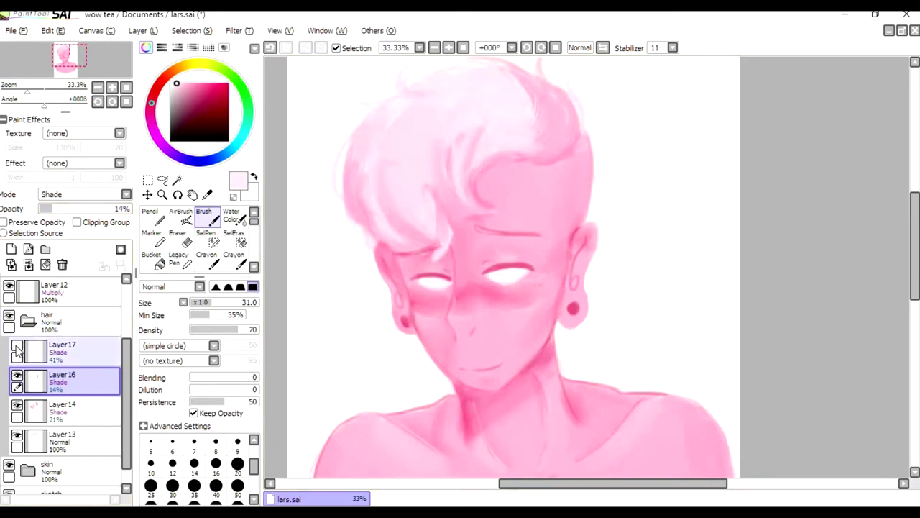
pyautogui.click(62, 408)
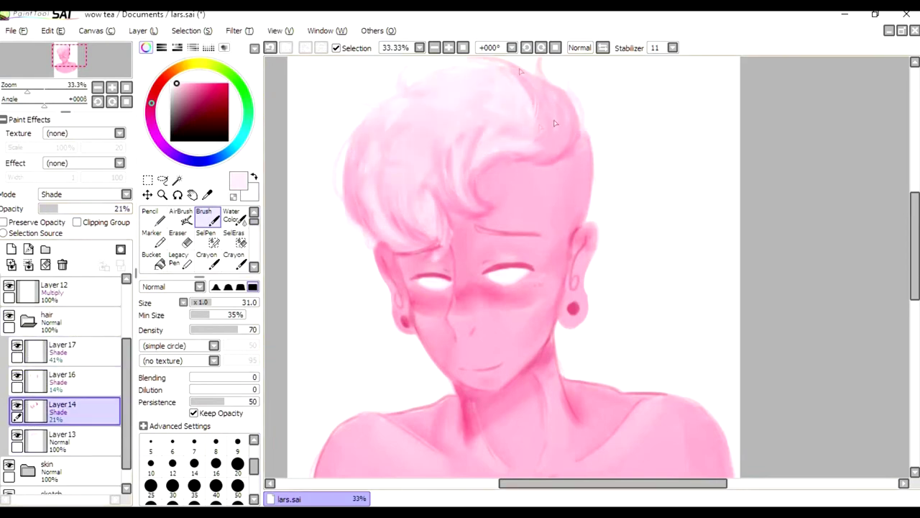
pyautogui.click(177, 237)
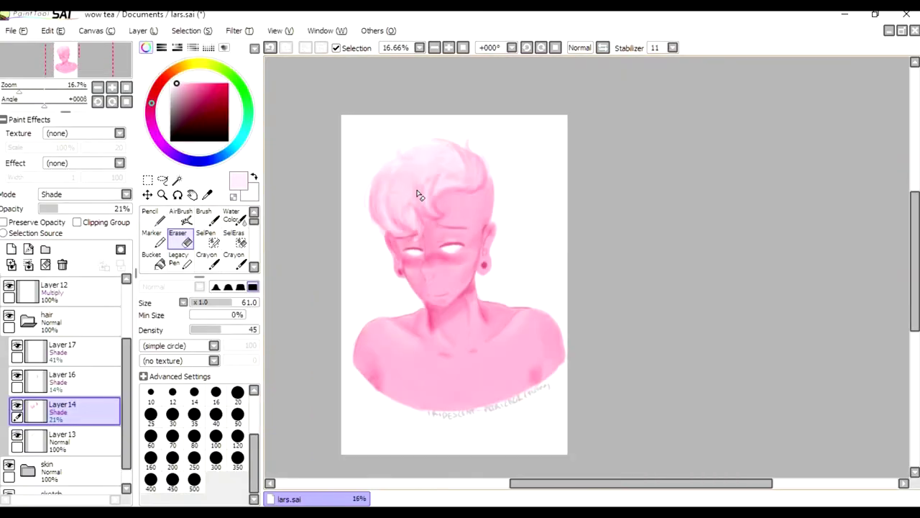
pyautogui.scroll(1, 420, 195)
pyautogui.scroll(1, 431, 220)
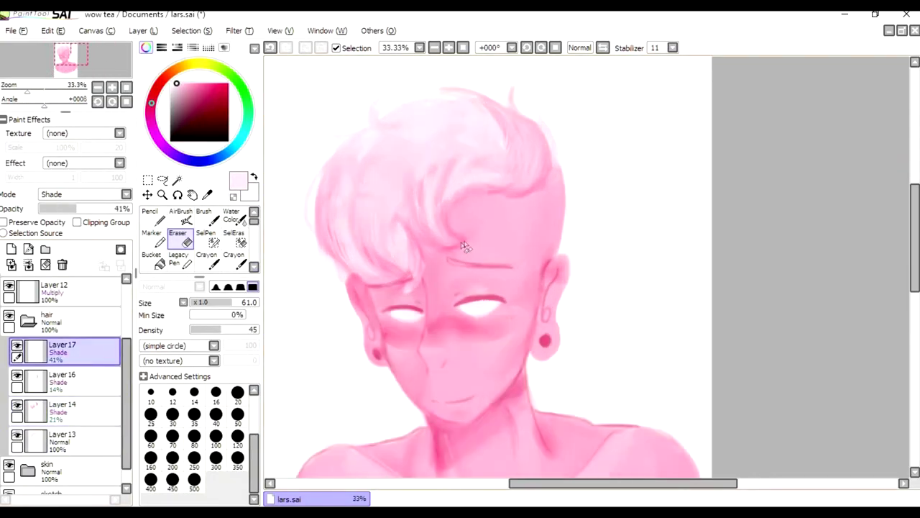
pyautogui.keyDown('ctrl'); pyautogui.keyDown('shift'); pyautogui.click(482, 215); pyautogui.keyUp('shift'); pyautogui.keyUp('ctrl')
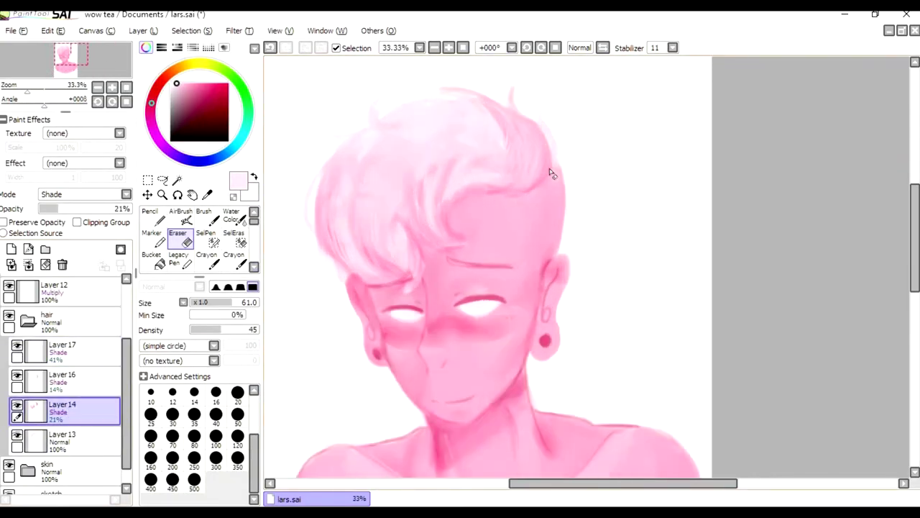
# Brush a hot-pink glow across the hair on a new Lumi & Shade layer at 14% opacity
pyautogui.click(10, 249)
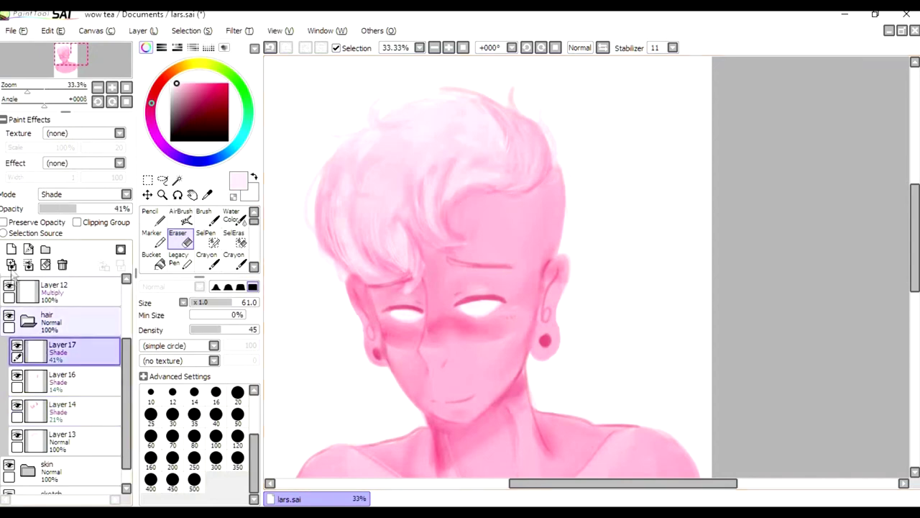
pyautogui.click(84, 194)
pyautogui.click(204, 216)
pyautogui.moveTo(130, 209); pyautogui.dragTo(70, 208)
pyautogui.moveTo(471, 119); pyautogui.dragTo(389, 176)
pyautogui.moveTo(486, 154); pyautogui.dragTo(466, 173)
pyautogui.moveTo(115, 207); pyautogui.dragTo(52, 208)
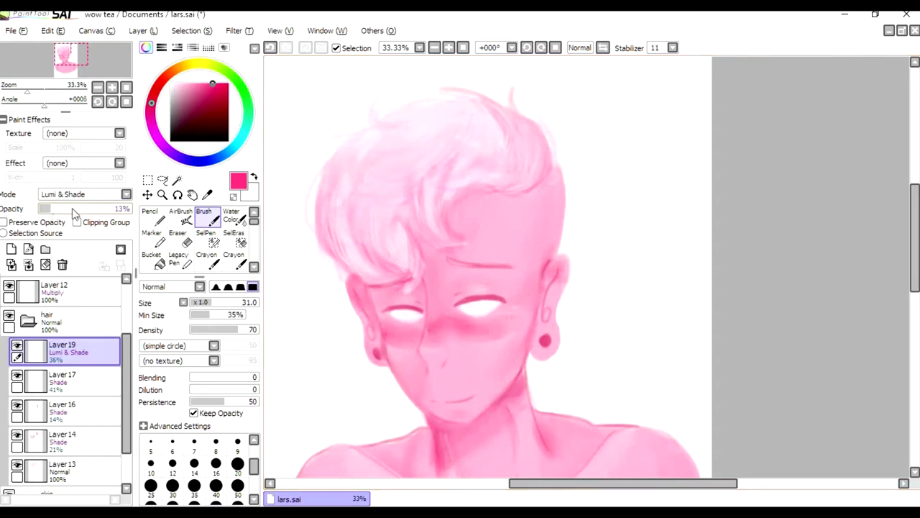
# Collapse the hair folder and select the skin shading layer
pyautogui.press('e')
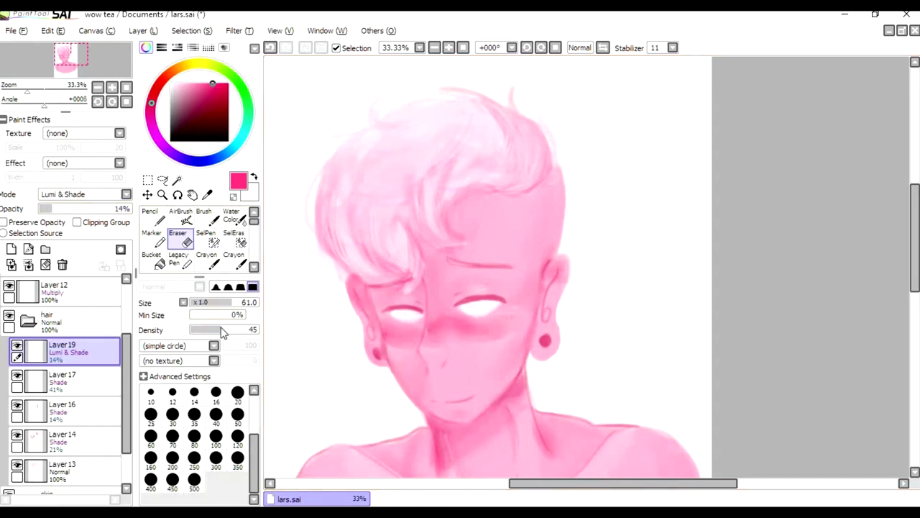
pyautogui.press('c')
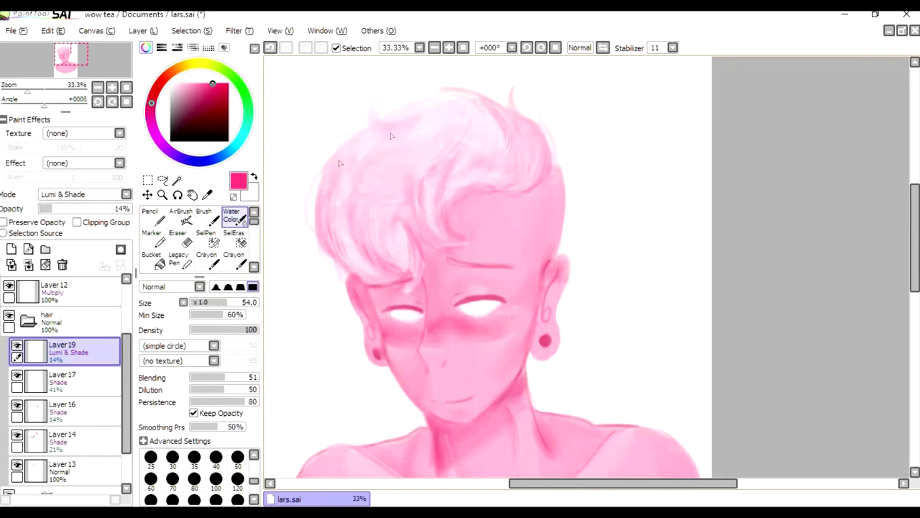
pyautogui.press('e')
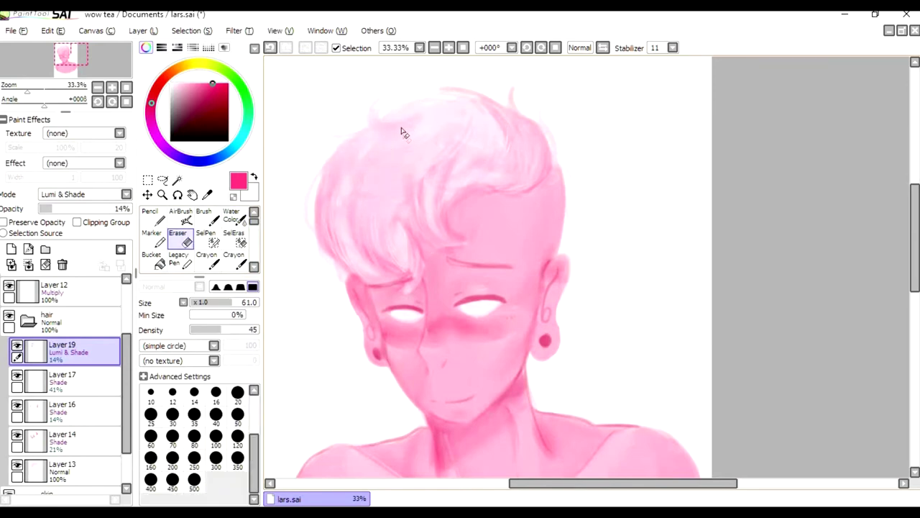
pyautogui.scroll(-2, 416, 122)
pyautogui.scroll(2, 393, 212)
pyautogui.click(27, 320)
pyautogui.click(69, 406)
# Lock the skin layer's transparency and try a watercolour stroke near the face, undoing it
pyautogui.click(5, 222)
pyautogui.click(234, 216)
pyautogui.moveTo(442, 241); pyautogui.dragTo(478, 270)
pyautogui.hotkey('ctrl', 'z')
pyautogui.hotkey('ctrl', 'y')
pyautogui.press('e')
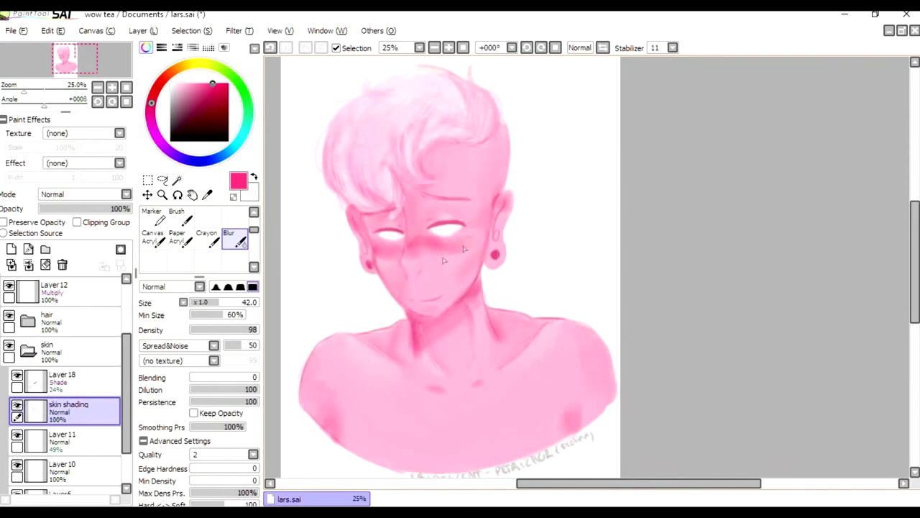
# Select Layer 12 and undo a faint watercolour stroke near the ear
pyautogui.click(9, 295)
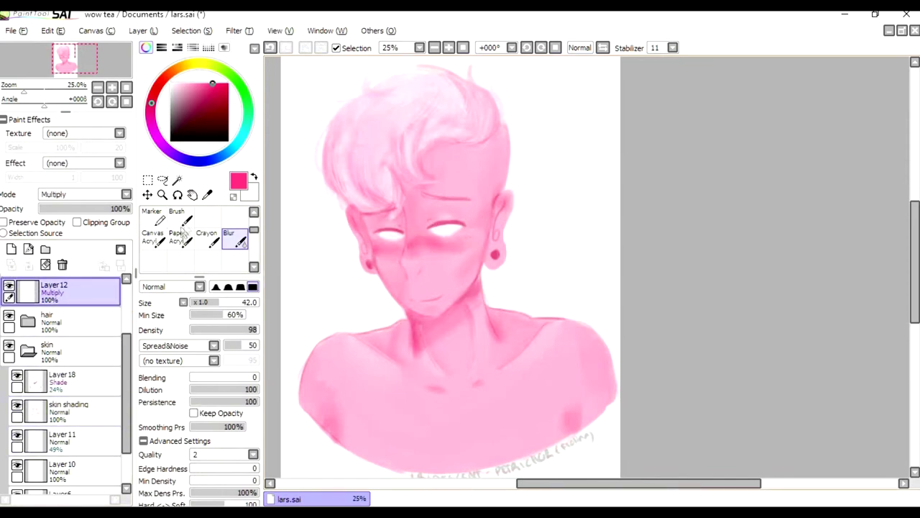
pyautogui.scroll(2, 244, 230)
pyautogui.click(232, 216)
pyautogui.hotkey('ctrl', 'z')
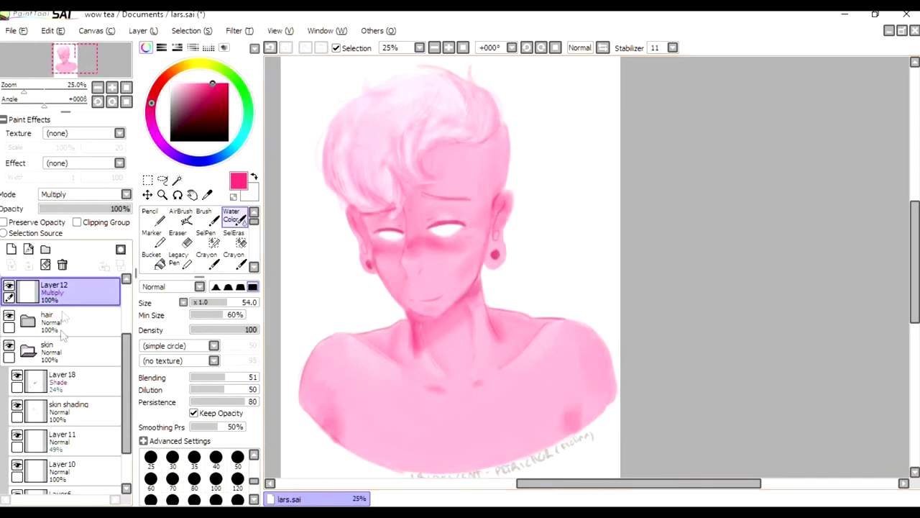
pyautogui.scroll(4, 65, 323)
# Add a new top layer, then select Layer6 and enlarge the brush to 79
pyautogui.click(54, 287)
pyautogui.click(204, 216)
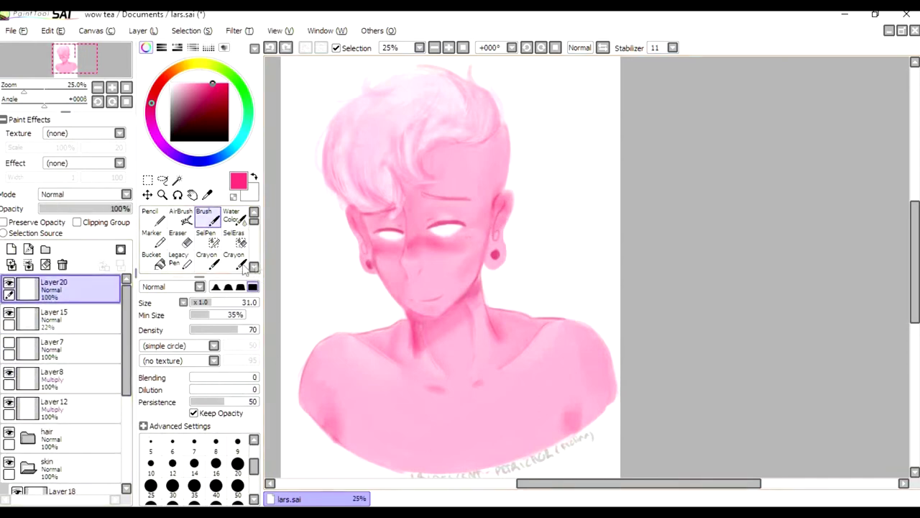
pyautogui.scroll(-2, 238, 237)
pyautogui.click(234, 257)
pyautogui.scroll(-5, 65, 374)
pyautogui.click(61, 448)
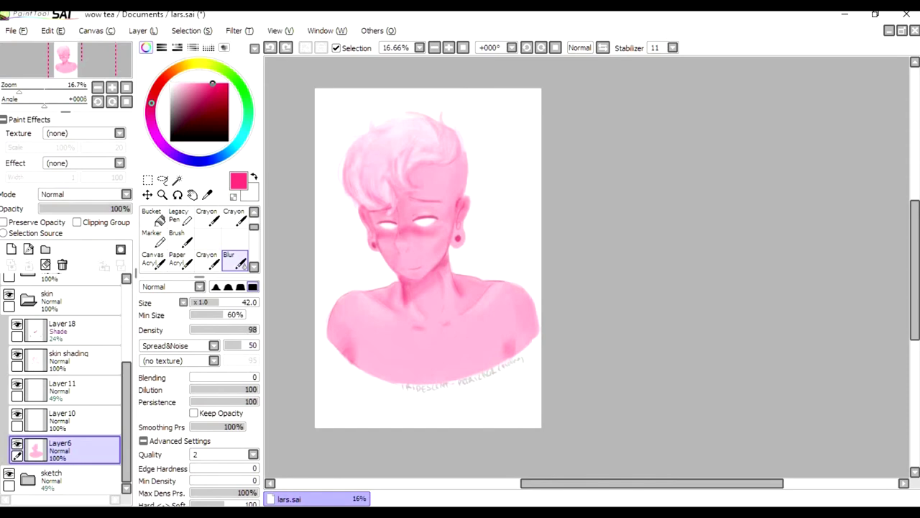
pyautogui.click(245, 302)
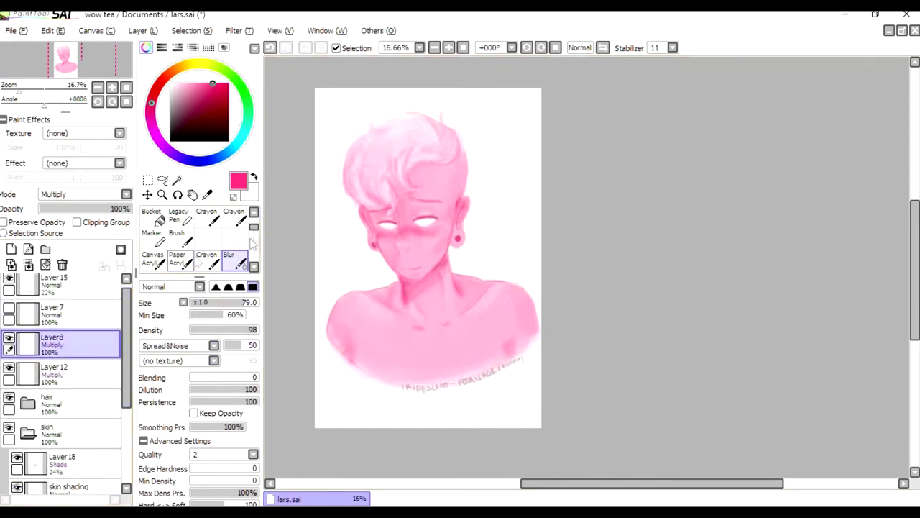
pyautogui.press('e')
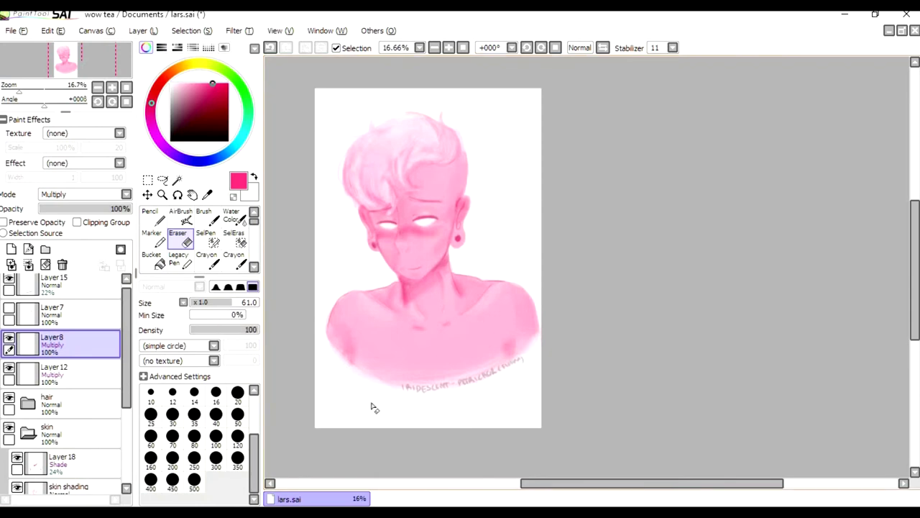
# Paint white hair highlights on Layer20 with a size 20, density 83 brush at 37% opacity
pyautogui.click(11, 249)
pyautogui.press('x')
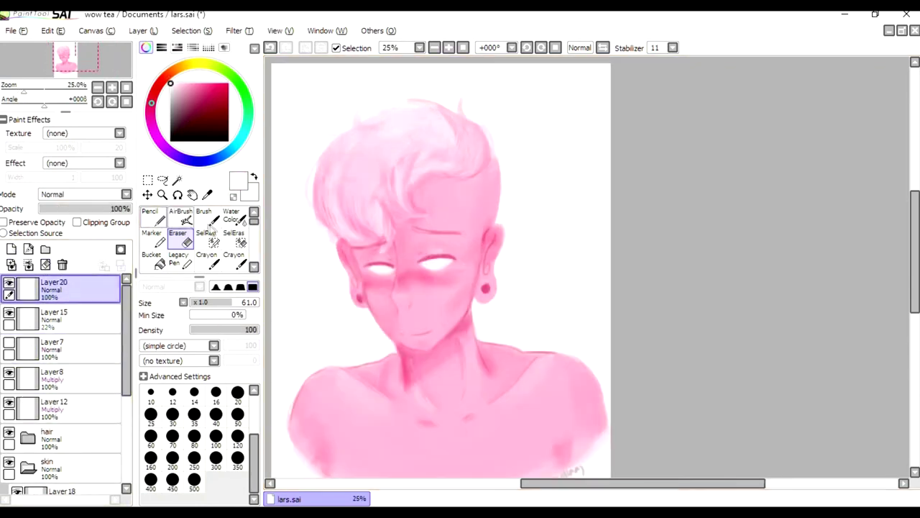
pyautogui.hotkey('ctrl', '+')
pyautogui.press('b')
pyautogui.moveTo(227, 329); pyautogui.dragTo(248, 330)
pyautogui.click(238, 464)
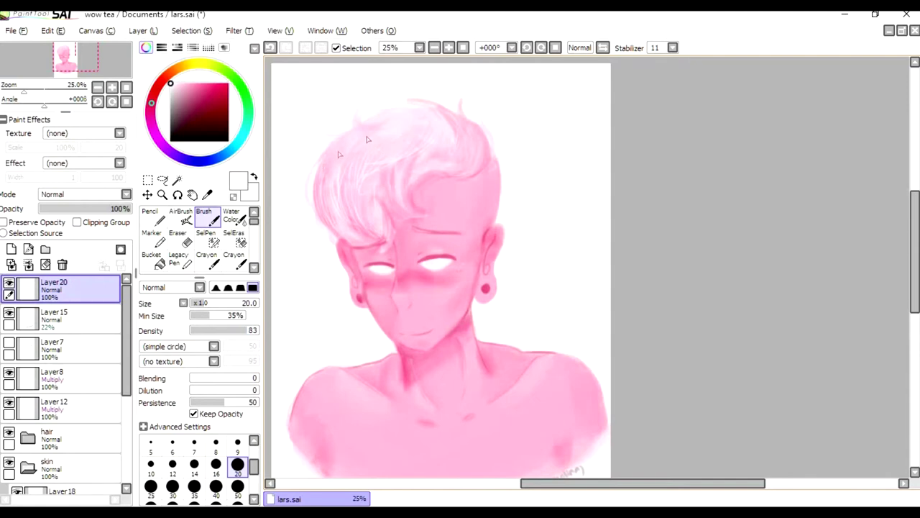
pyautogui.moveTo(130, 209); pyautogui.dragTo(73, 209)
# On new Layer21, paint a light highlight along the collarbone, then select the sketch folder
pyautogui.click(10, 249)
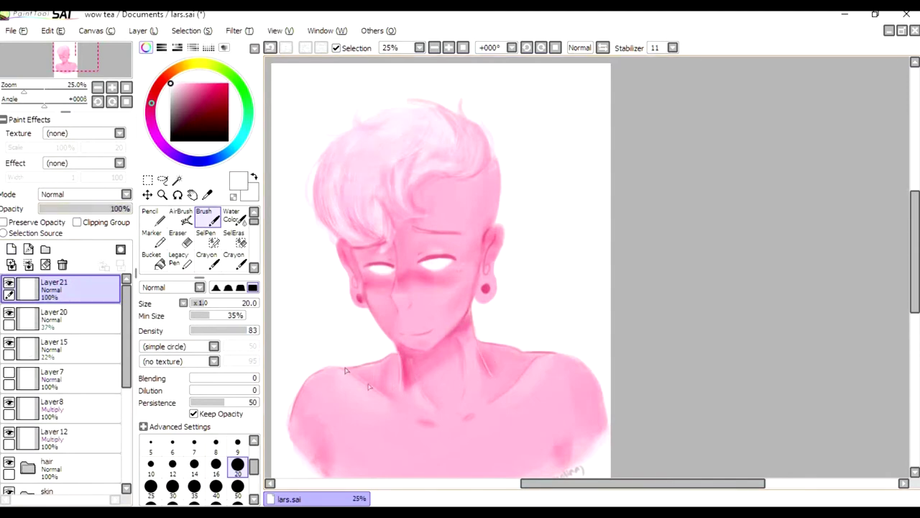
pyautogui.moveTo(513, 385); pyautogui.dragTo(495, 400)
pyautogui.scroll(-5, 64, 374)
pyautogui.click(50, 474)
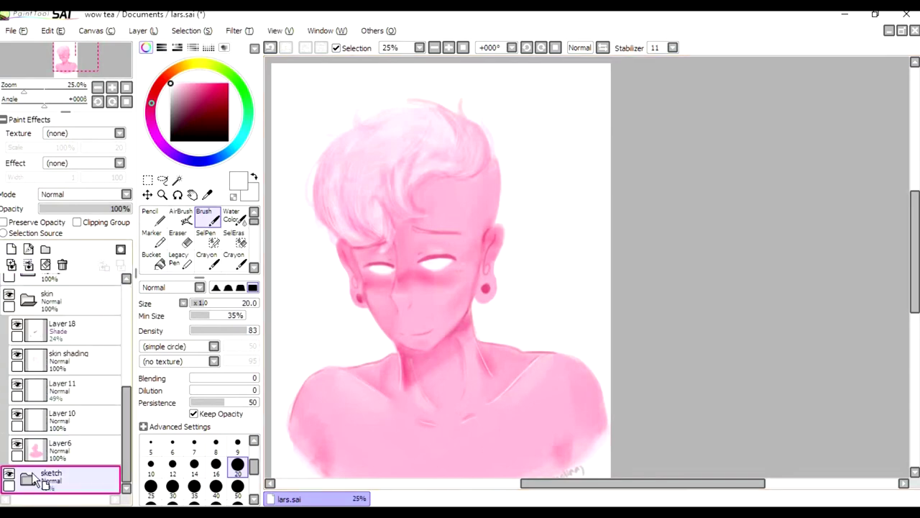
# Add Layer22 above the sketch folder and bucket-fill it dark pink at full opacity
pyautogui.click(11, 249)
pyautogui.click(194, 102)
pyautogui.click(153, 259)
pyautogui.click(274, 283)
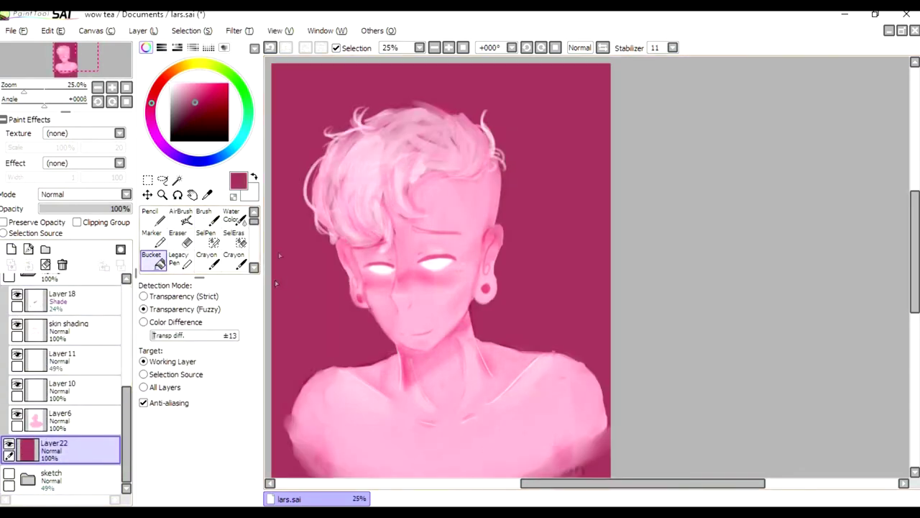
pyautogui.scroll(-1, 522, 194)
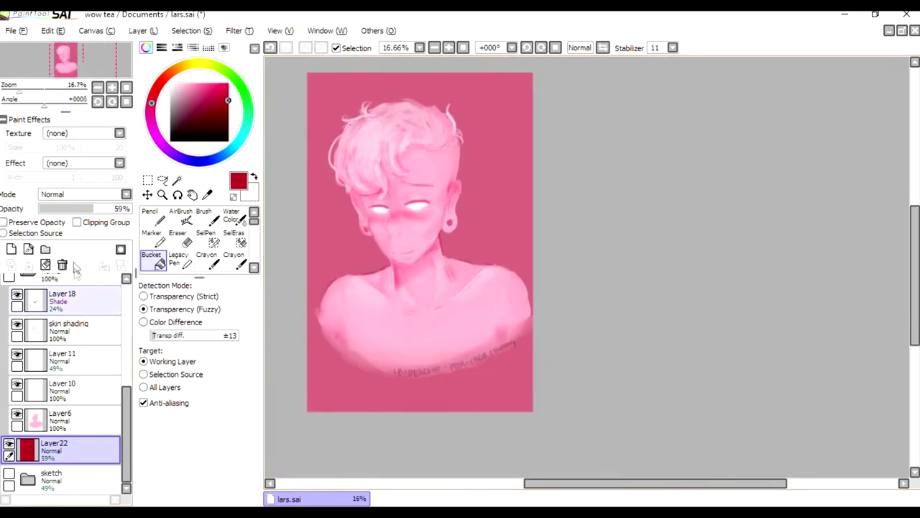
pyautogui.moveTo(72, 208); pyautogui.dragTo(129, 209)
# Try black, dark red and bright pink background fills in Lumi & Shade mode
pyautogui.click(171, 140)
pyautogui.click(316, 247)
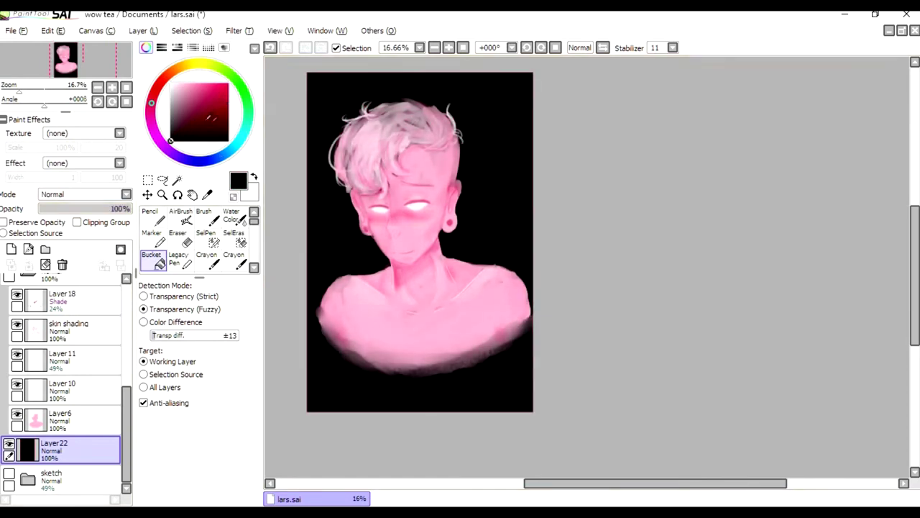
pyautogui.click(85, 194)
pyautogui.click(72, 259)
pyautogui.click(215, 85)
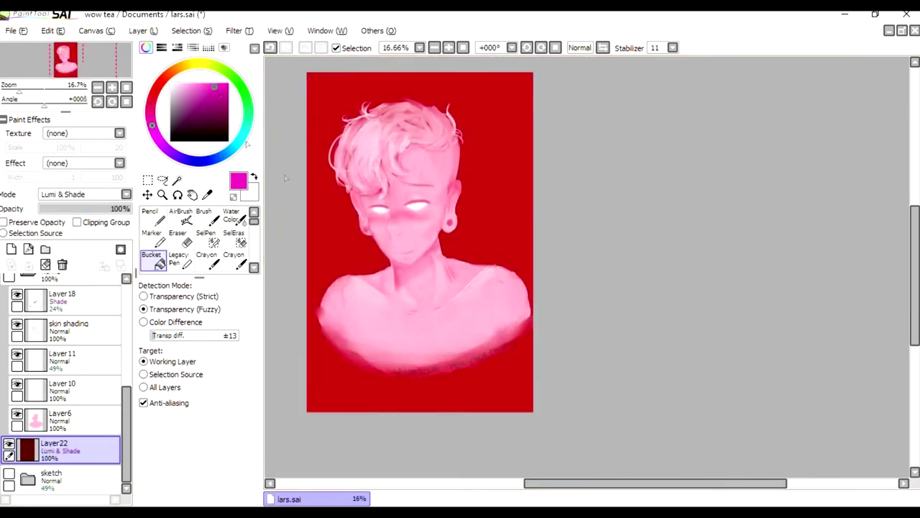
pyautogui.click(332, 211)
# Adjust background opacity, test cyan, then settle on a dark purple-magenta fill
pyautogui.moveTo(94, 209)
pyautogui.mouseDown()
pyautogui.moveTo(72, 208)
pyautogui.moveTo(131, 209)
pyautogui.mouseUp()
pyautogui.click(246, 123)
pyautogui.click(363, 236)
pyautogui.keyDown('alt'); pyautogui.click(326, 159); pyautogui.keyUp('alt')
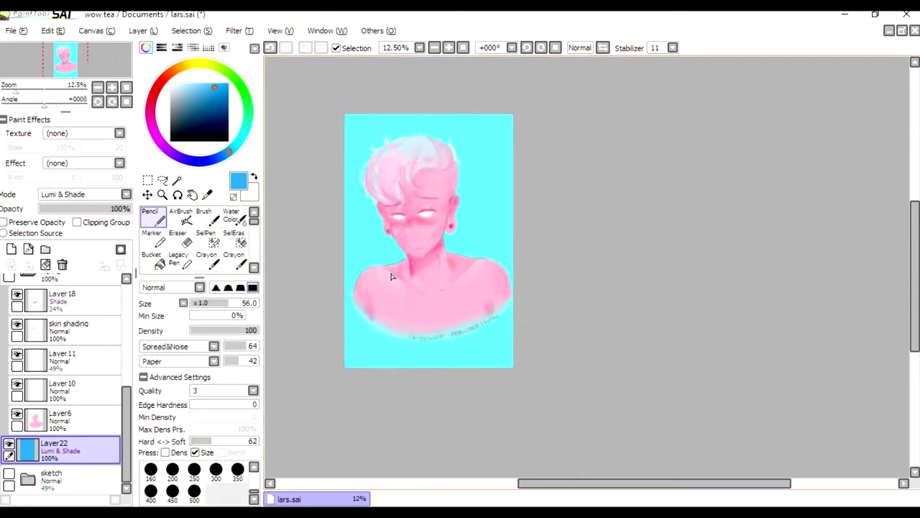
pyautogui.click(355, 217)
pyautogui.click(216, 112)
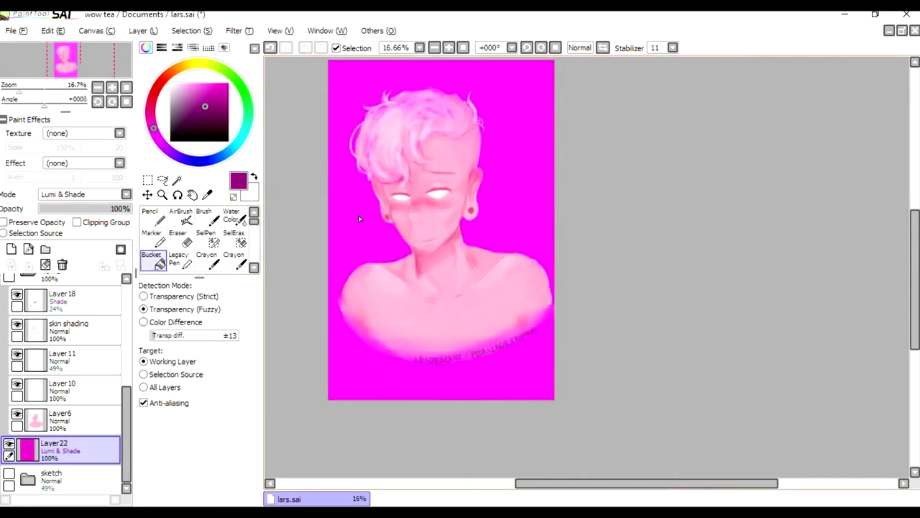
pyautogui.click(331, 202)
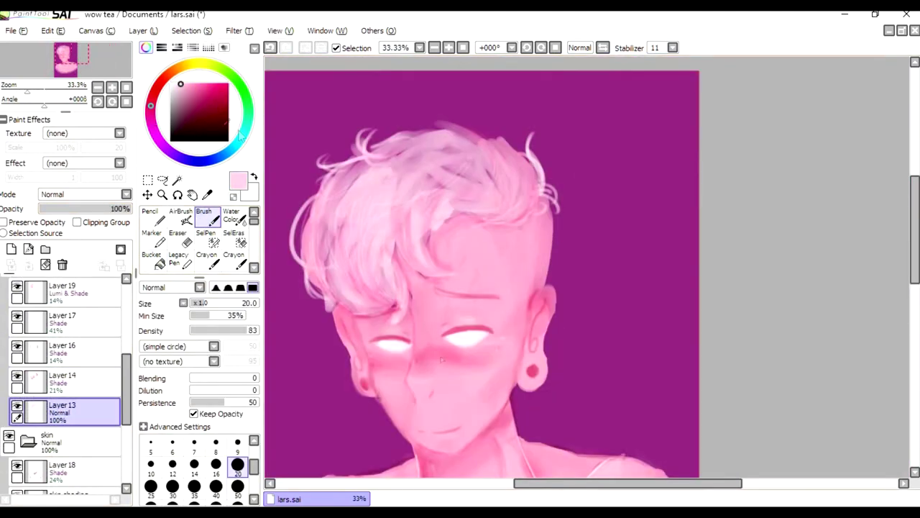
# Soften and brighten the hair across the crown with watercolour strokes
pyautogui.click(232, 216)
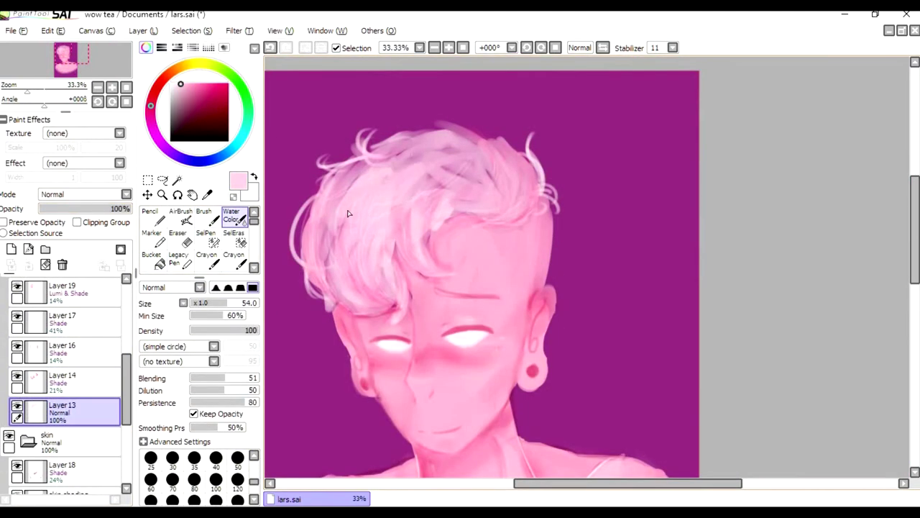
pyautogui.moveTo(431, 161)
pyautogui.mouseDown()
pyautogui.moveTo(458, 192)
pyautogui.moveTo(429, 176)
pyautogui.mouseUp()
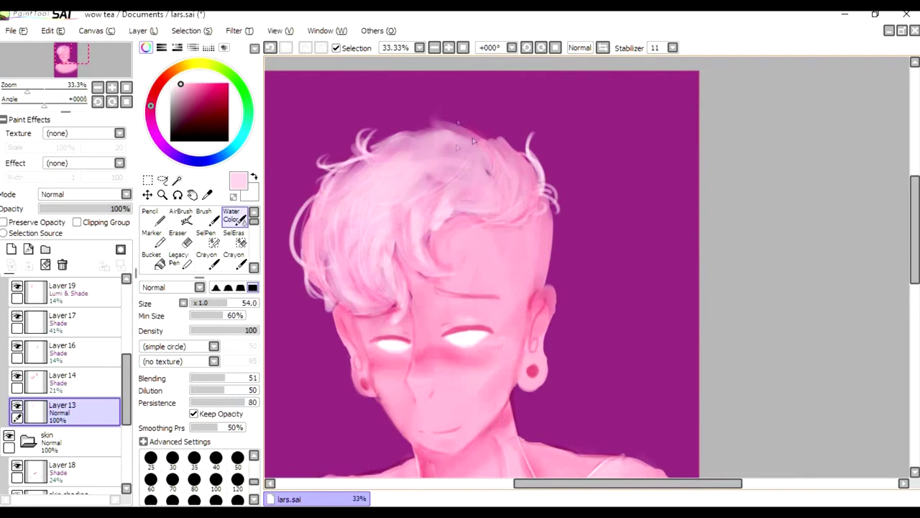
pyautogui.moveTo(446, 123)
pyautogui.mouseDown()
pyautogui.moveTo(320, 172)
pyautogui.moveTo(453, 150)
pyautogui.moveTo(478, 205)
pyautogui.moveTo(430, 245)
pyautogui.moveTo(392, 250)
pyautogui.mouseUp()
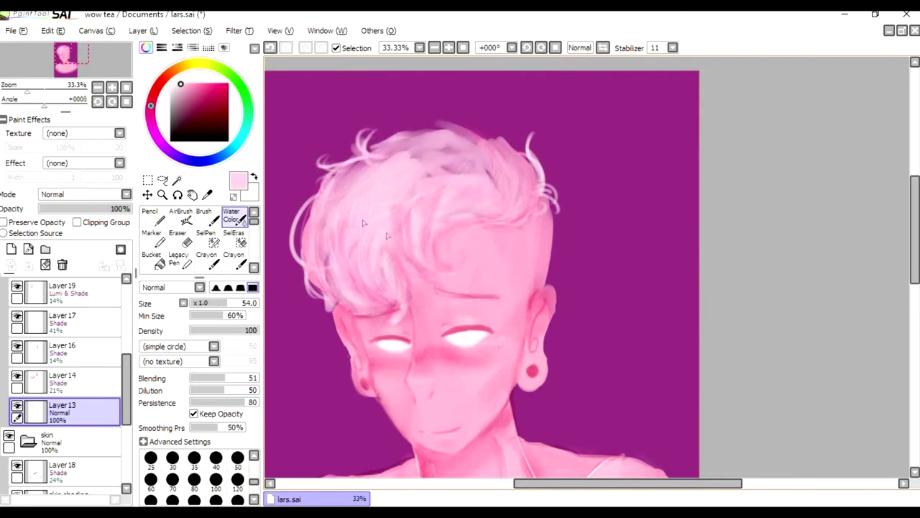
pyautogui.scroll(-2, 405, 262)
pyautogui.scroll(1, 401, 130)
pyautogui.moveTo(365, 207)
pyautogui.mouseDown()
pyautogui.moveTo(424, 141)
pyautogui.moveTo(458, 169)
pyautogui.moveTo(352, 189)
pyautogui.mouseUp()
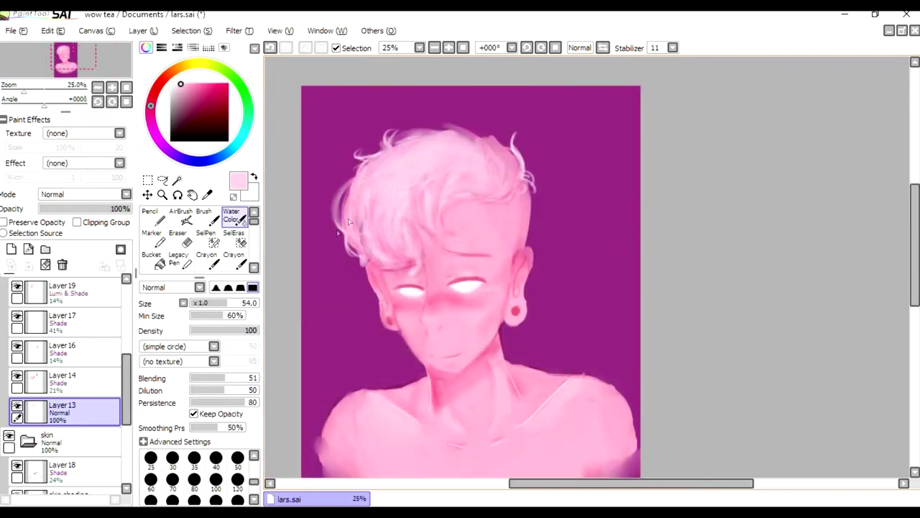
# Flip the canvas horizontally and toggle the sketch folder's visibility
pyautogui.click(203, 215)
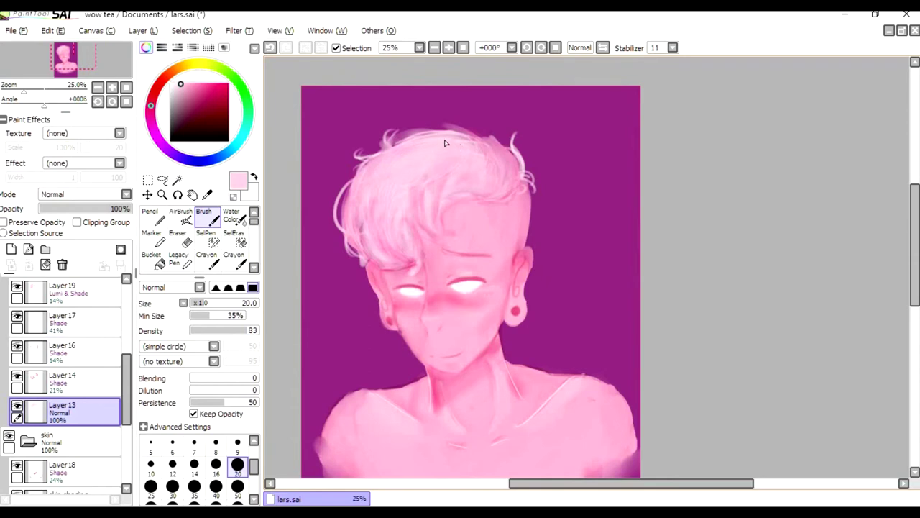
pyautogui.click(579, 47)
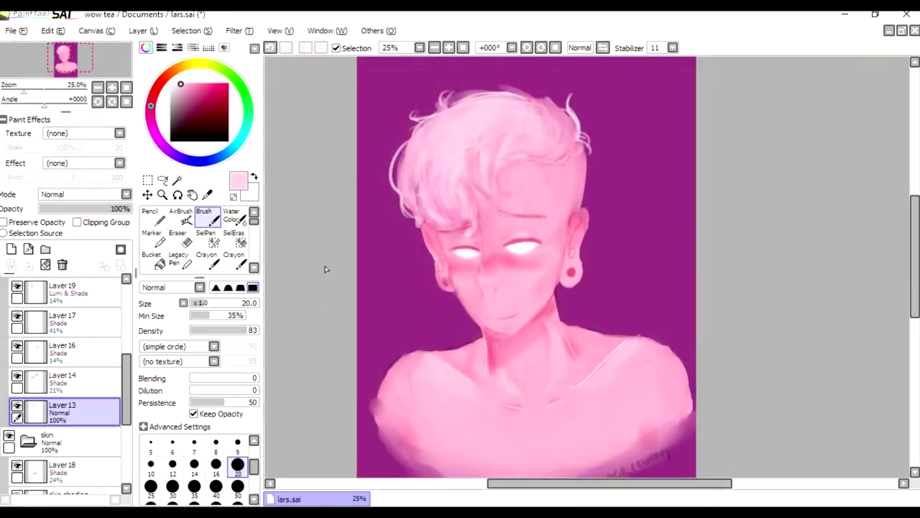
pyautogui.scroll(1, 349, 302)
pyautogui.scroll(-5, 65, 381)
pyautogui.scroll(-2, 402, 287)
pyautogui.click(9, 476)
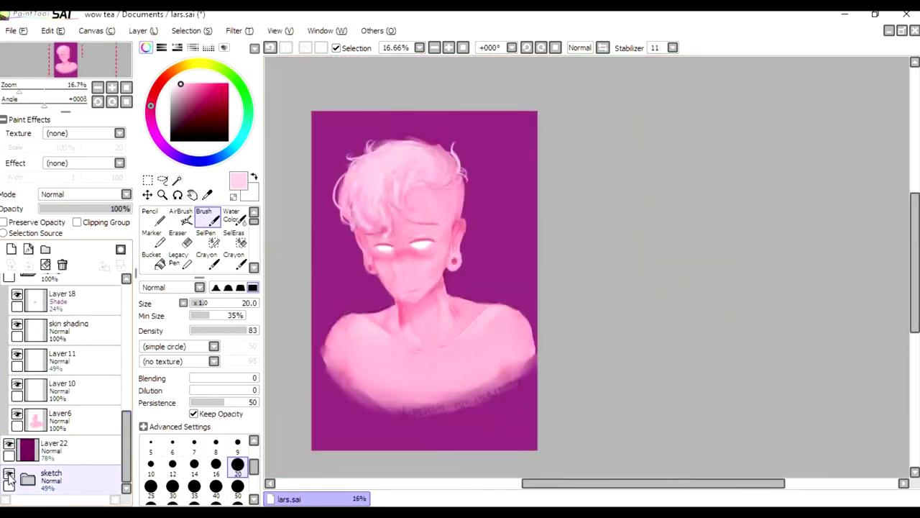
pyautogui.scroll(2, 403, 288)
pyautogui.scroll(-1, 403, 288)
# On the purple background, paint a soft light glow along the left face, hair and shoulder
pyautogui.click(65, 450)
pyautogui.click(178, 240)
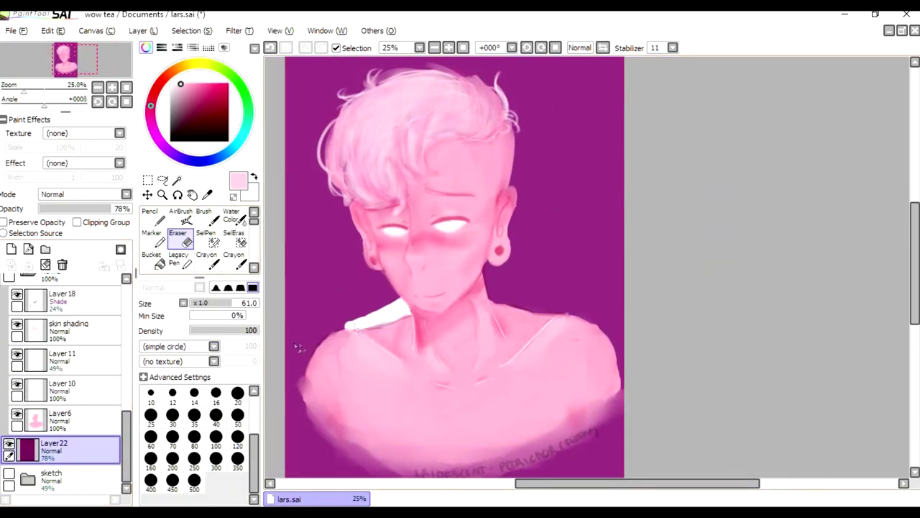
pyautogui.scroll(-1, 432, 288)
pyautogui.click(203, 216)
pyautogui.click(234, 216)
pyautogui.moveTo(356, 197); pyautogui.dragTo(374, 252)
pyautogui.moveTo(346, 175); pyautogui.dragTo(353, 219)
pyautogui.moveTo(319, 108); pyautogui.dragTo(343, 194)
pyautogui.moveTo(374, 252)
pyautogui.mouseDown()
pyautogui.moveTo(413, 288)
pyautogui.moveTo(313, 320)
pyautogui.moveTo(291, 363)
pyautogui.mouseUp()
pyautogui.scroll(-1, 596, 191)
pyautogui.scroll(1, 503, 215)
# Check shading by toggling Layer6, then add Layer23 above the skin shading
pyautogui.click(17, 415)
pyautogui.scroll(2, 65, 388)
pyautogui.click(64, 363)
pyautogui.click(68, 392)
pyautogui.click(10, 248)
# Test pink and darker pink blush strokes on the right cheek, undoing both
pyautogui.moveTo(435, 210); pyautogui.dragTo(415, 213)
pyautogui.hotkey('ctrl', 'z')
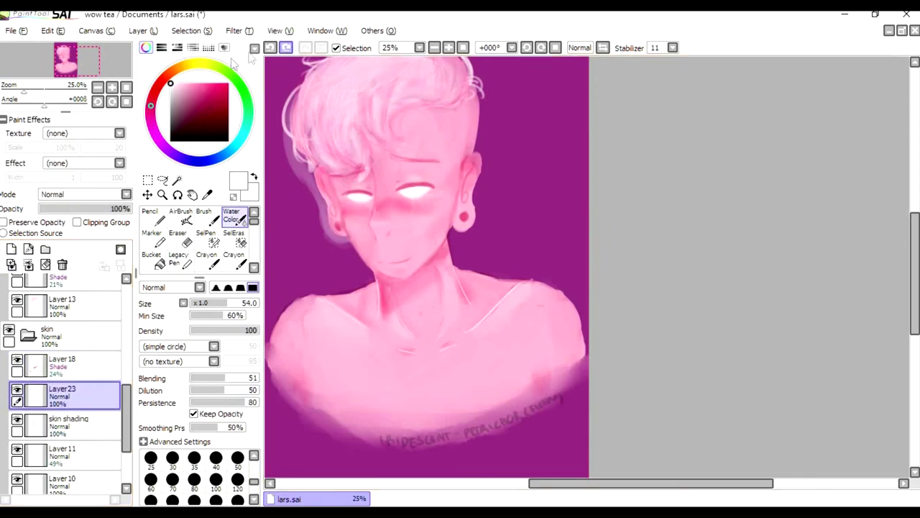
pyautogui.keyDown('alt'); pyautogui.click(430, 207); pyautogui.keyUp('alt')
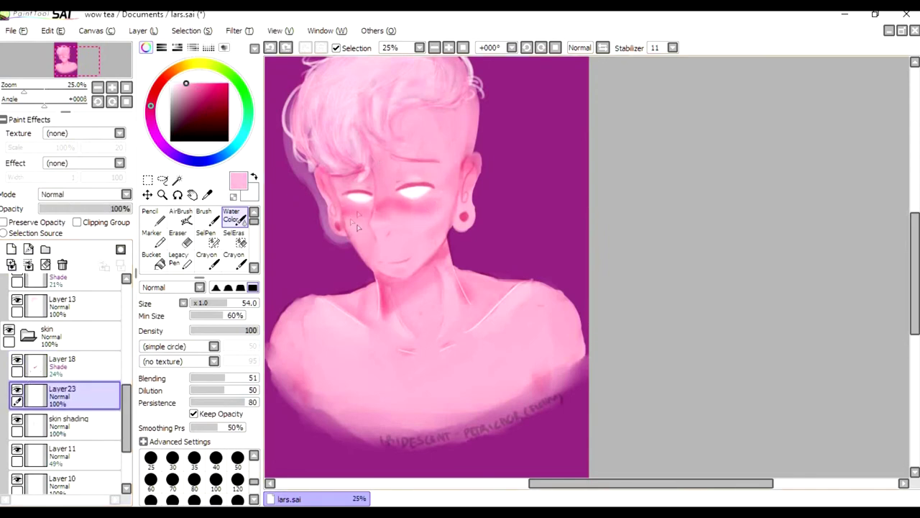
pyautogui.click(186, 90)
pyautogui.moveTo(432, 208); pyautogui.dragTo(423, 212)
pyautogui.hotkey('ctrl', 'z')
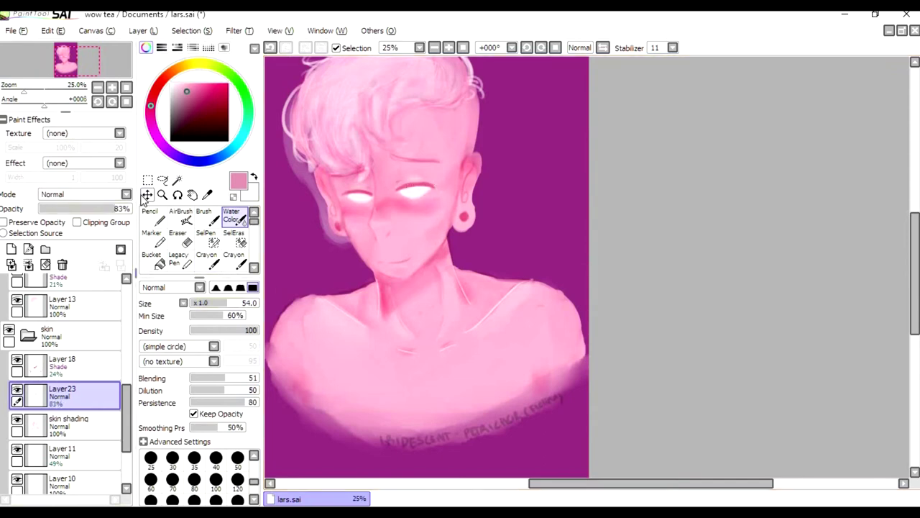
# Collapse the skin folder and select the purple background layer with the eraser
pyautogui.click(27, 334)
pyautogui.click(64, 339)
pyautogui.click(177, 232)
pyautogui.moveTo(360, 216); pyautogui.dragTo(438, 288)
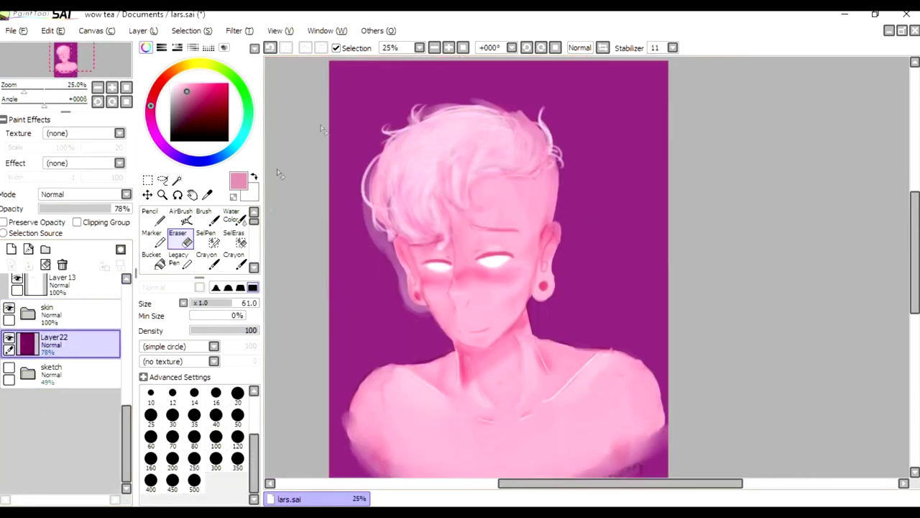
# Fade the purple background near the hair's left side with a larger eraser
pyautogui.hotkey('ctrl', 'z')
pyautogui.moveTo(455, 164)
pyautogui.mouseDown()
pyautogui.moveTo(431, 209)
pyautogui.moveTo(402, 230)
pyautogui.moveTo(389, 194)
pyautogui.moveTo(464, 154)
pyautogui.moveTo(532, 136)
pyautogui.moveTo(533, 163)
pyautogui.mouseUp()
pyautogui.press('c')
pyautogui.press('e')
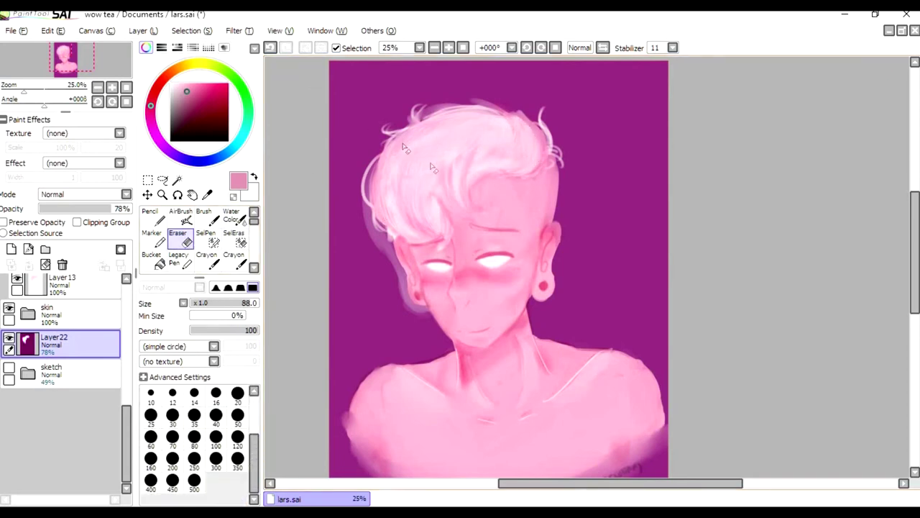
pyautogui.press('b')
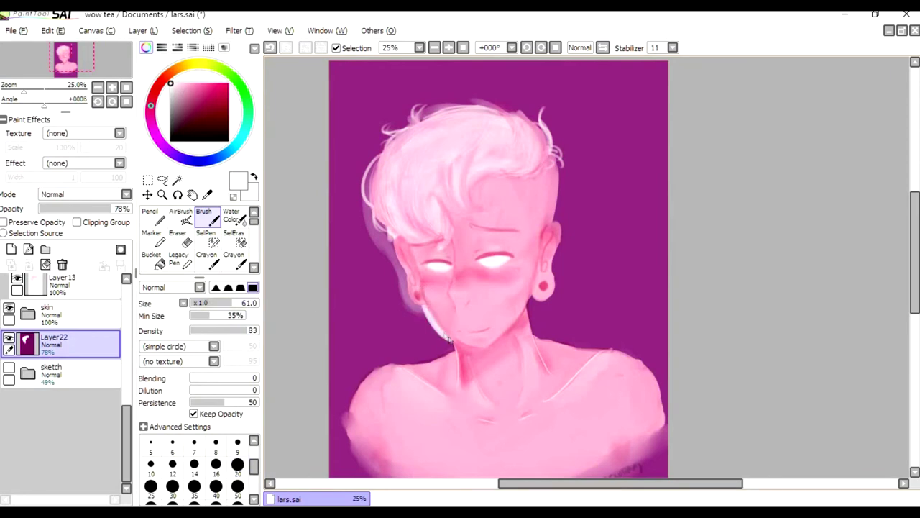
pyautogui.moveTo(451, 354)
pyautogui.mouseDown()
pyautogui.moveTo(410, 298)
pyautogui.moveTo(392, 237)
pyautogui.mouseUp()
pyautogui.hotkey('ctrl', 'z')
# On new Layer24, paint white rim light along the left face, jaw, neck and hair
pyautogui.click(11, 249)
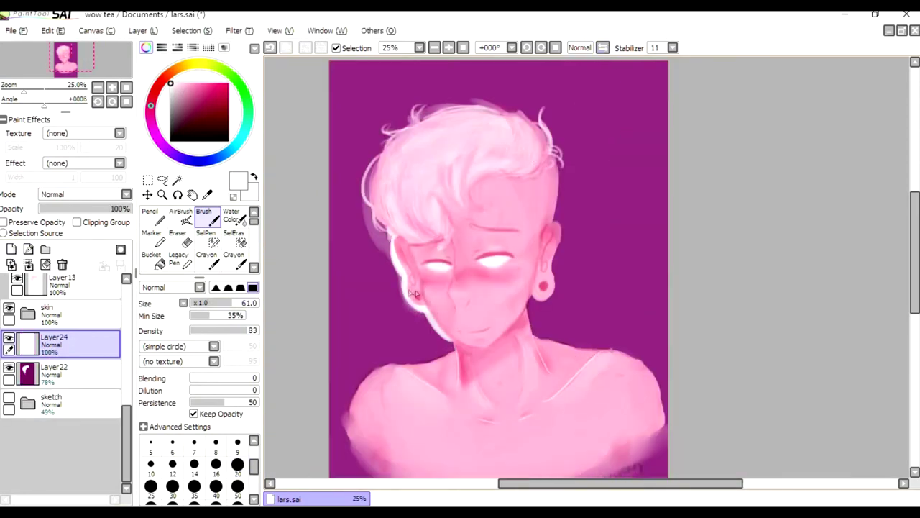
pyautogui.hotkey('ctrl', 'z')
pyautogui.moveTo(392, 237); pyautogui.dragTo(414, 288)
pyautogui.moveTo(447, 343); pyautogui.dragTo(453, 359)
pyautogui.moveTo(385, 228)
pyautogui.mouseDown()
pyautogui.moveTo(541, 115)
pyautogui.moveTo(558, 230)
pyautogui.mouseUp()
pyautogui.hotkey('ctrl', 'z')
pyautogui.moveTo(554, 158)
pyautogui.mouseDown()
pyautogui.moveTo(558, 241)
pyautogui.moveTo(546, 303)
pyautogui.moveTo(555, 270)
pyautogui.mouseUp()
pyautogui.hotkey('ctrl', 'z')
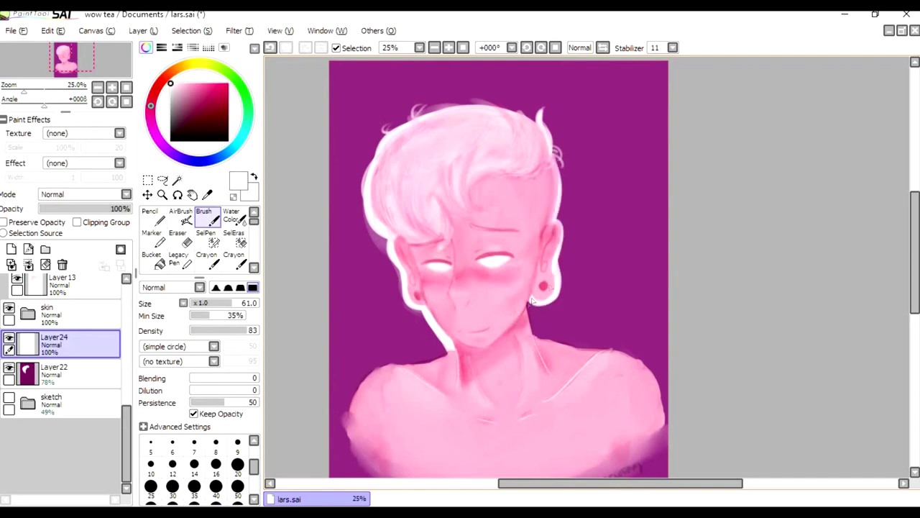
# Extend the white rim light around the ear, neck and both shoulders
pyautogui.moveTo(532, 299)
pyautogui.mouseDown()
pyautogui.moveTo(536, 341)
pyautogui.moveTo(647, 368)
pyautogui.moveTo(666, 438)
pyautogui.mouseUp()
pyautogui.hotkey('ctrl', 'z')
pyautogui.moveTo(633, 351); pyautogui.dragTo(664, 437)
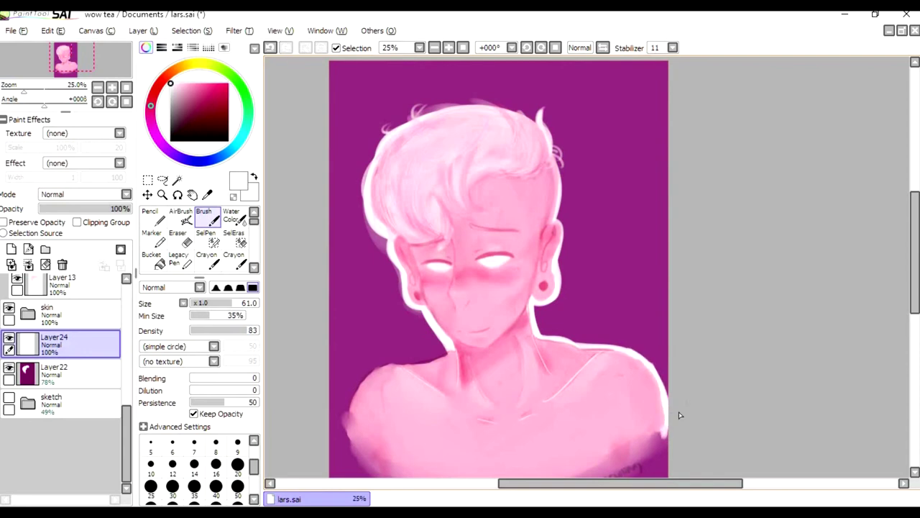
pyautogui.scroll(-2, 680, 415)
pyautogui.scroll(1, 479, 369)
pyautogui.scroll(1, 396, 270)
pyautogui.moveTo(389, 278); pyautogui.dragTo(294, 350)
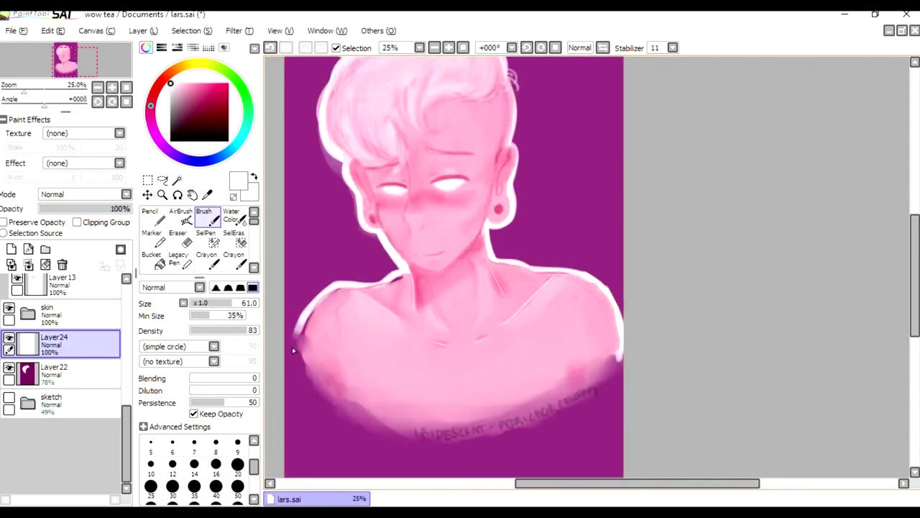
# Keep Layer24 in Normal blending and brighten the top edge of the hair
pyautogui.press('e')
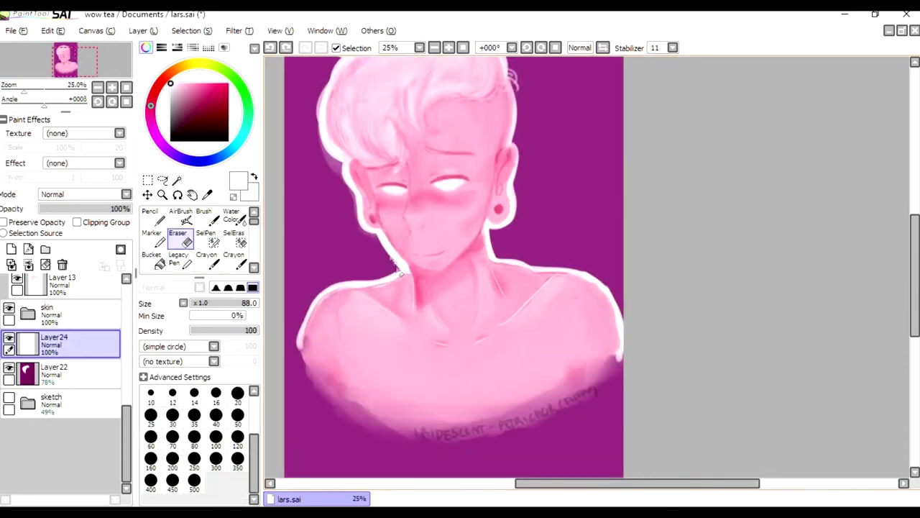
pyautogui.moveTo(385, 248); pyautogui.dragTo(392, 252)
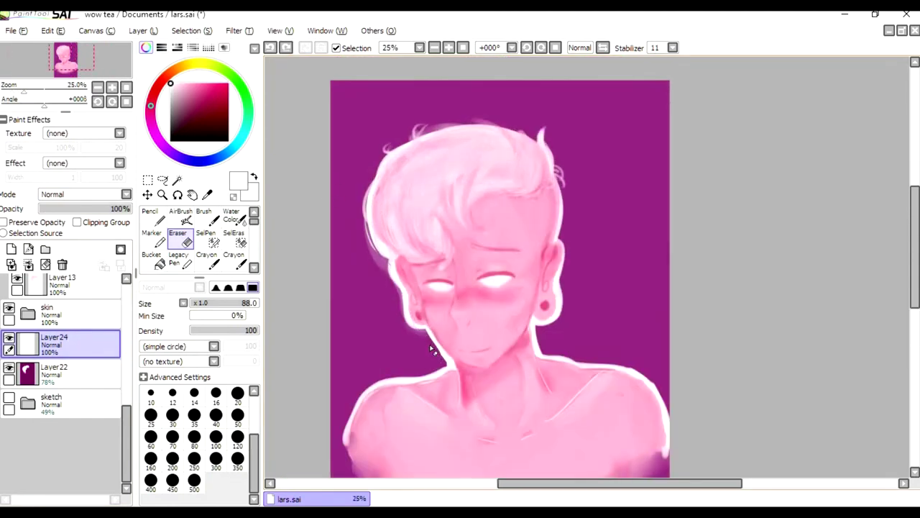
pyautogui.hotkey('ctrl', 'z')
pyautogui.click(79, 194)
pyautogui.click(53, 227)
pyautogui.click(204, 215)
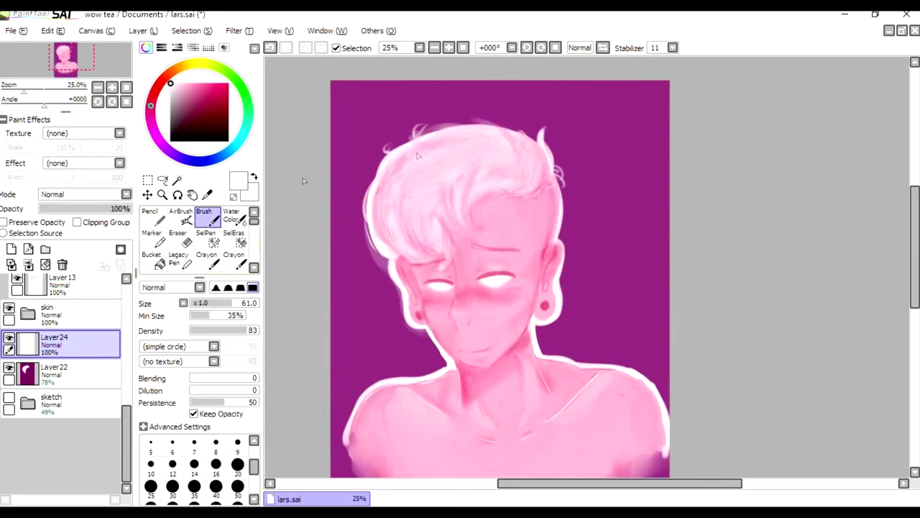
pyautogui.moveTo(518, 141); pyautogui.dragTo(403, 178)
pyautogui.scroll(-1, 511, 98)
pyautogui.click(54, 370)
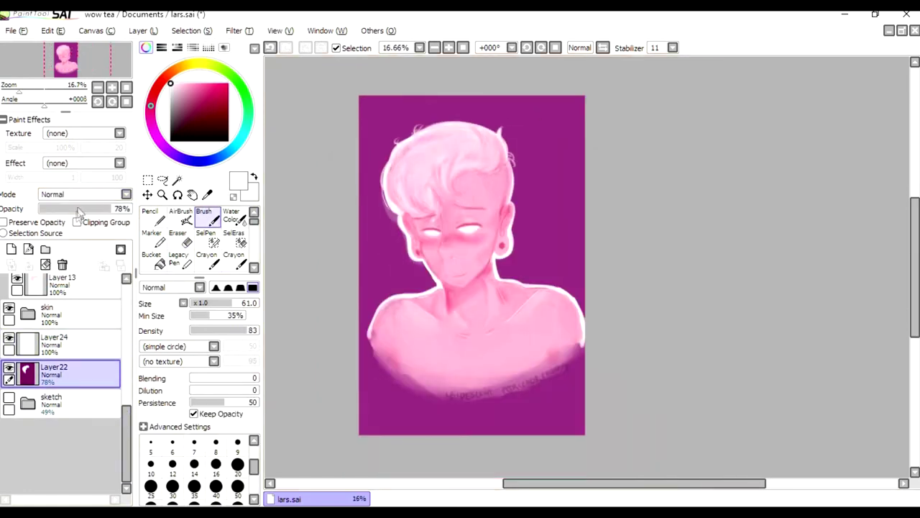
# Bucket-fill the background layer with a rosy magenta pink
pyautogui.click(198, 94)
pyautogui.click(152, 259)
pyautogui.click(397, 411)
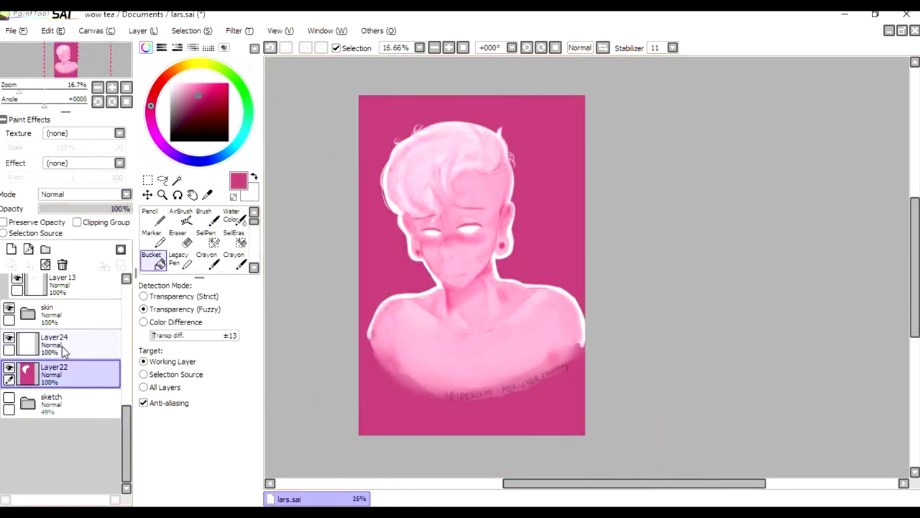
pyautogui.scroll(2, 460, 259)
pyautogui.scroll(5, 64, 345)
# On Layer21, brush a white highlight along the jawline
pyautogui.click(11, 284)
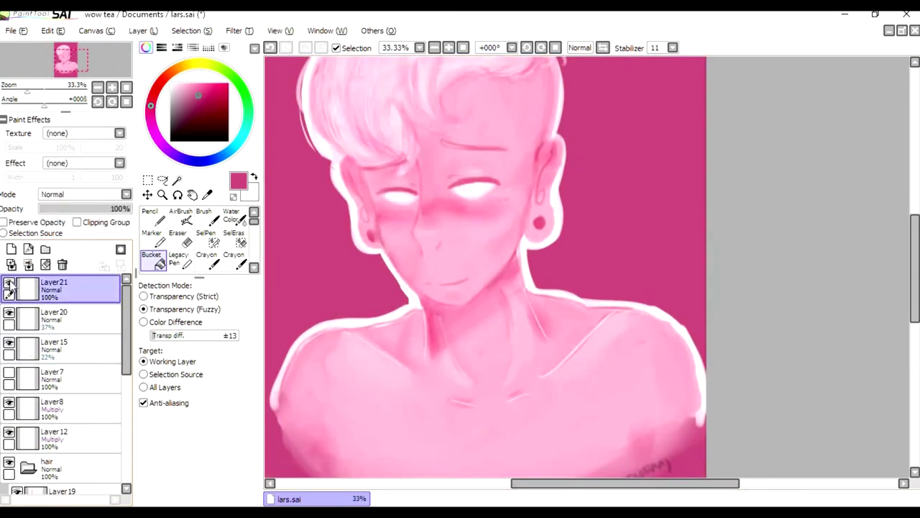
pyautogui.press('b')
pyautogui.press('x')
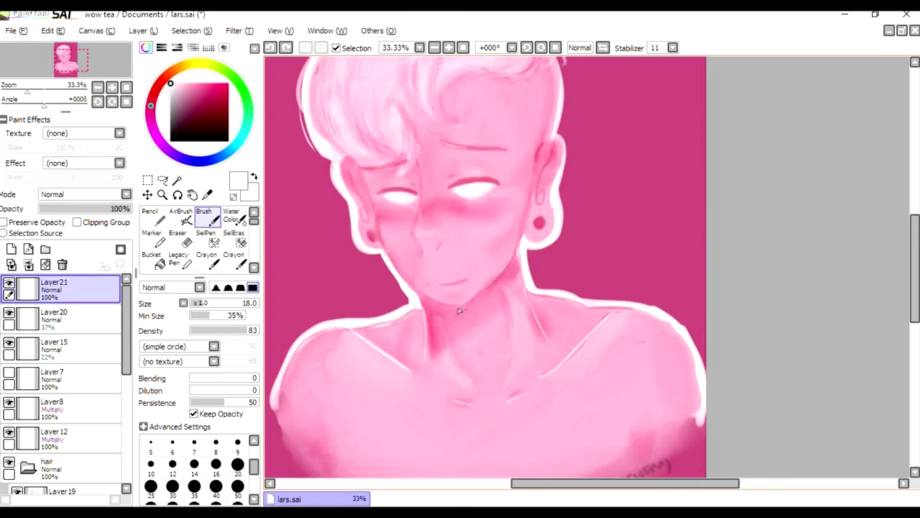
pyautogui.moveTo(462, 312); pyautogui.dragTo(414, 294)
pyautogui.moveTo(468, 316); pyautogui.dragTo(460, 378)
pyautogui.hotkey('ctrl', 'z')
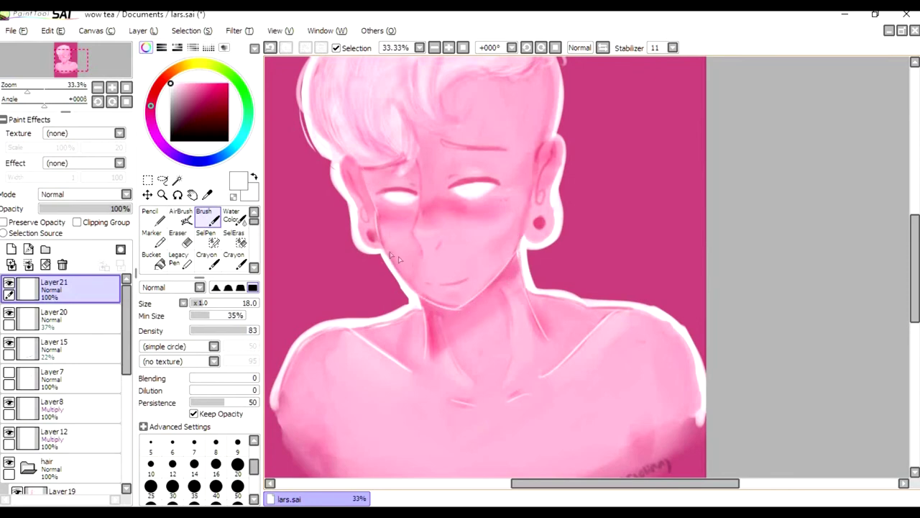
# Add Layer25 at 38% opacity, then another new layer above it
pyautogui.hotkey('ctrl', 'shift', 'n')
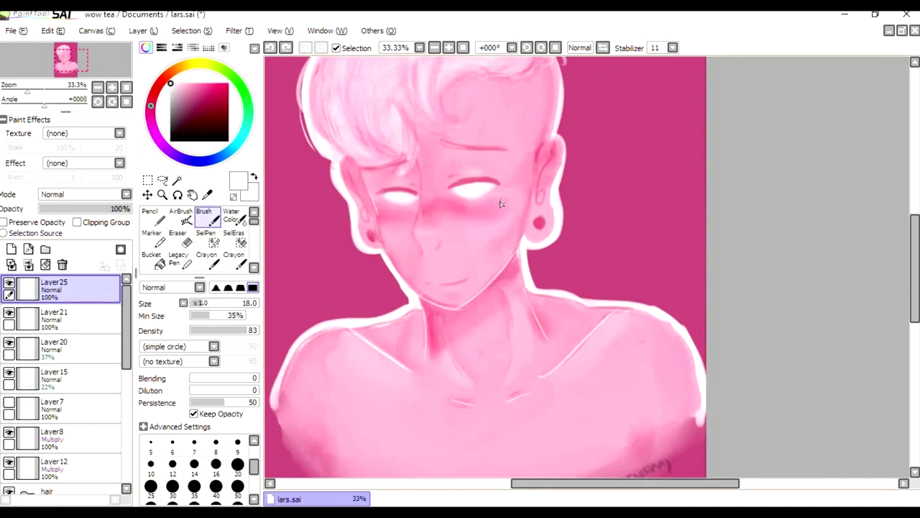
pyautogui.moveTo(123, 209); pyautogui.dragTo(51, 209)
pyautogui.scroll(-1, 541, 334)
pyautogui.click(11, 248)
pyautogui.click(85, 194)
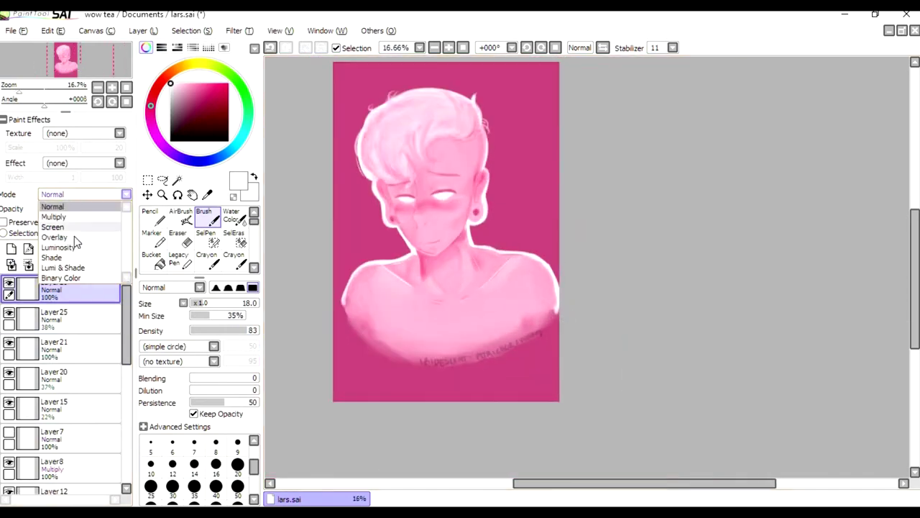
# Set the new layer to Luminosity and choose a warm yellow-orange watercolour
pyautogui.click(63, 246)
pyautogui.click(184, 65)
pyautogui.click(228, 83)
pyautogui.press('c')
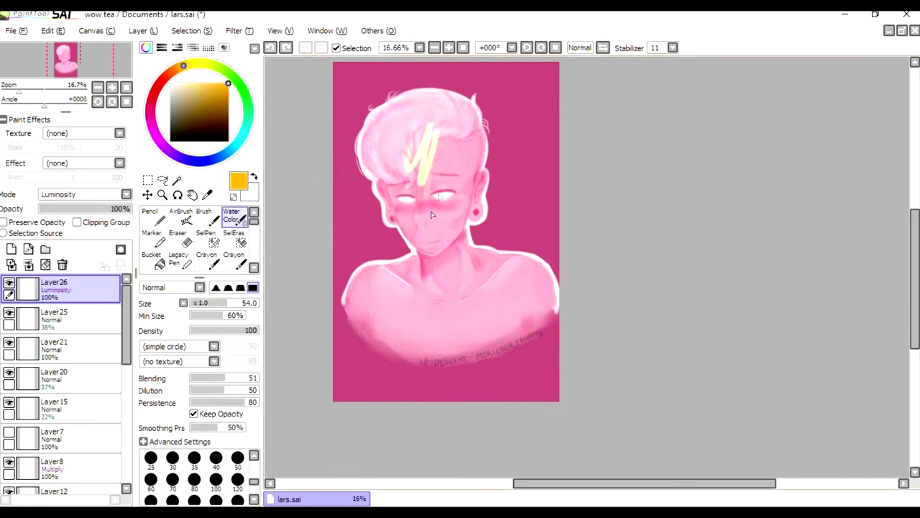
# Paint pale yellow highlights on the neck, left shoulder edge and hair
pyautogui.moveTo(417, 252); pyautogui.dragTo(420, 284)
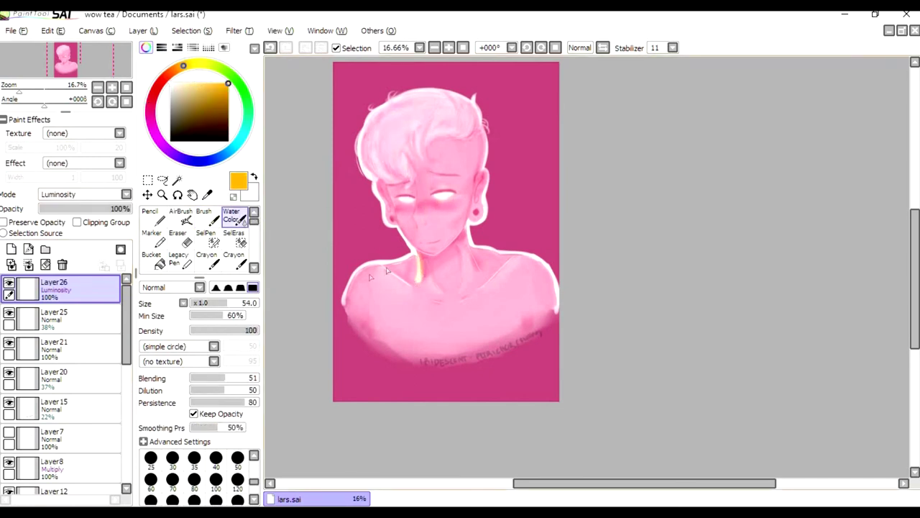
pyautogui.moveTo(352, 284)
pyautogui.mouseDown()
pyautogui.moveTo(354, 320)
pyautogui.moveTo(348, 307)
pyautogui.mouseUp()
pyautogui.moveTo(396, 113)
pyautogui.mouseDown()
pyautogui.moveTo(366, 147)
pyautogui.moveTo(409, 98)
pyautogui.mouseUp()
pyautogui.moveTo(381, 150); pyautogui.dragTo(404, 104)
pyautogui.moveTo(404, 161); pyautogui.dragTo(428, 91)
pyautogui.moveTo(442, 133); pyautogui.dragTo(420, 164)
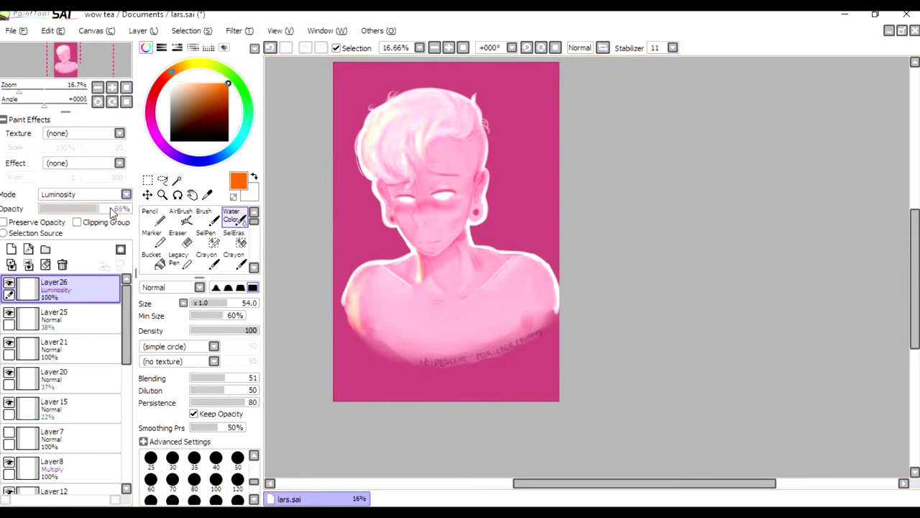
# Lighten the top edge of the hair with a red stroke
pyautogui.click(160, 83)
pyautogui.moveTo(416, 95); pyautogui.dragTo(455, 109)
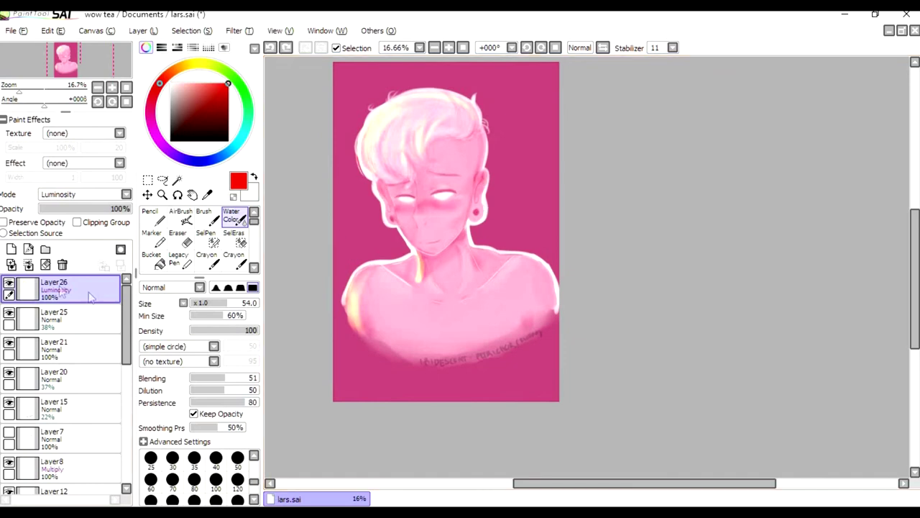
pyautogui.scroll(-5, 43, 324)
pyautogui.scroll(-3, 11, 280)
# Select Layer 12 and check the cheek blush stroke by undoing and restoring it
pyautogui.click(34, 281)
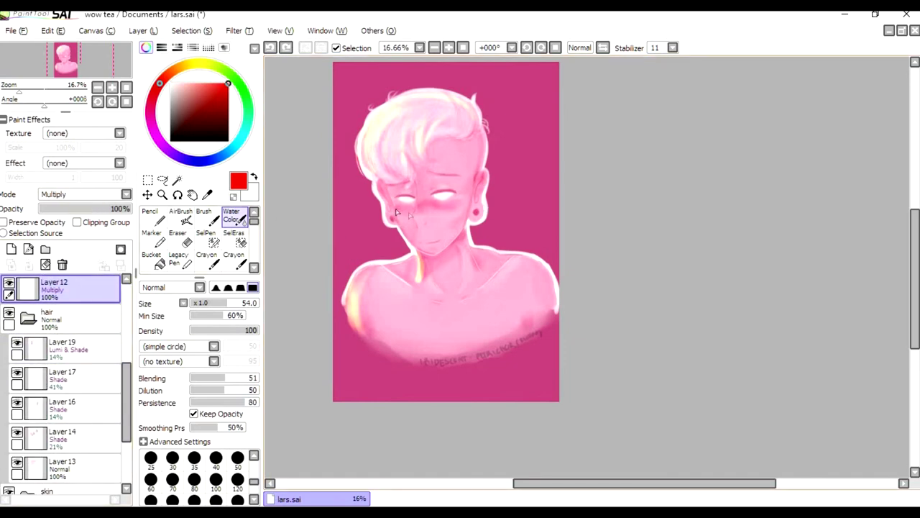
pyautogui.hotkey('ctrl', 'z')
pyautogui.hotkey('ctrl', 'y')
pyautogui.press('b')
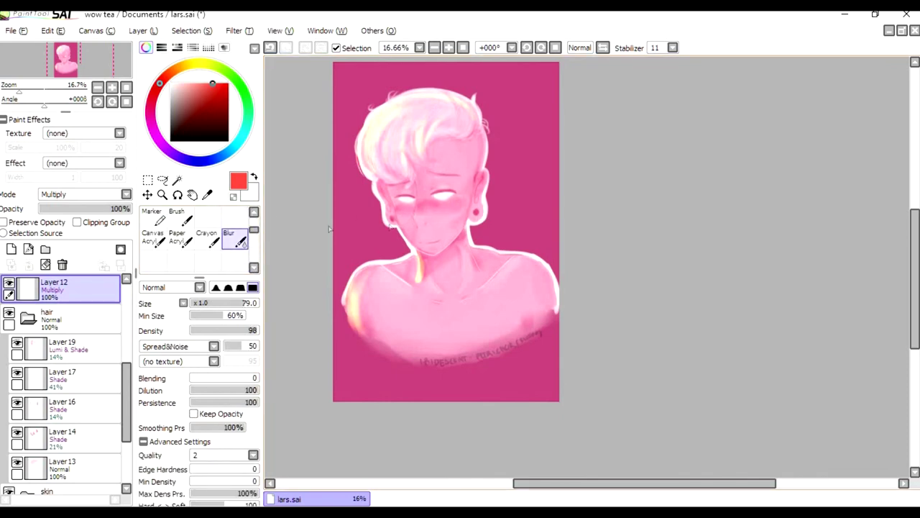
pyautogui.press('c')
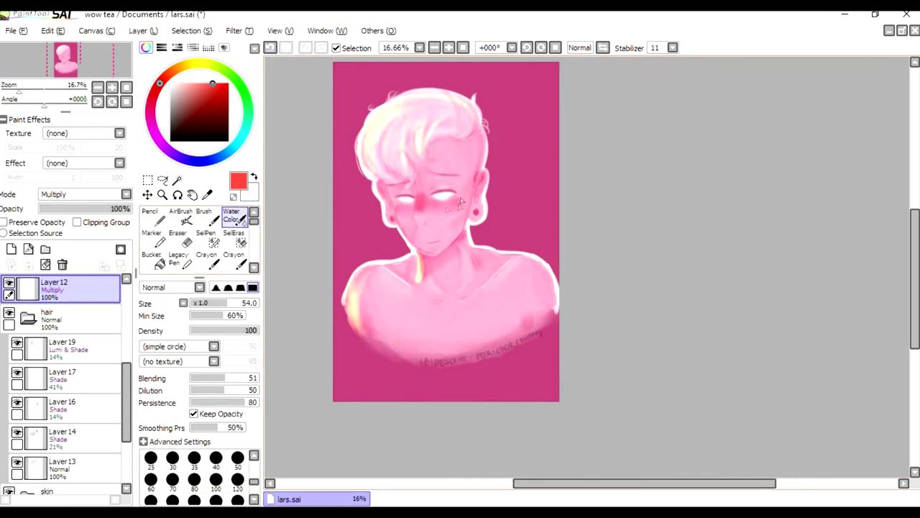
pyautogui.press('b')
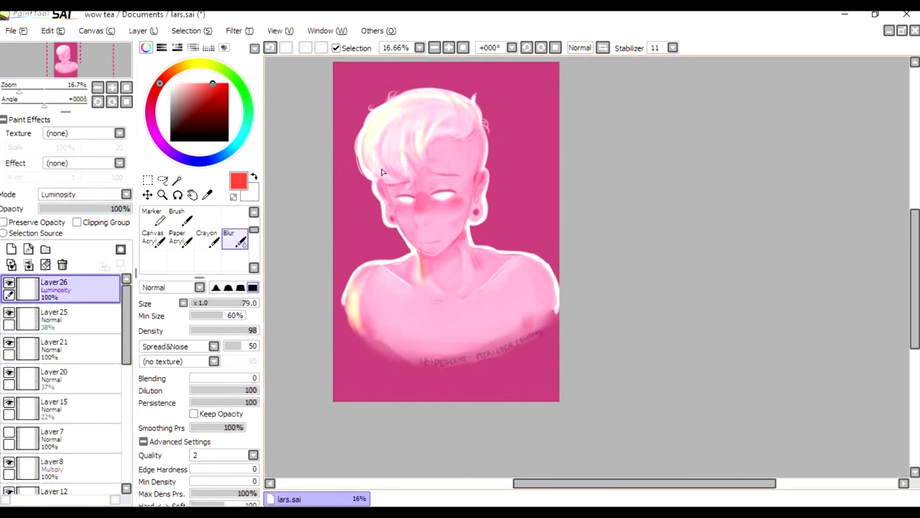
pyautogui.scroll(-2, 451, 169)
pyautogui.scroll(3, 443, 259)
pyautogui.press('e')
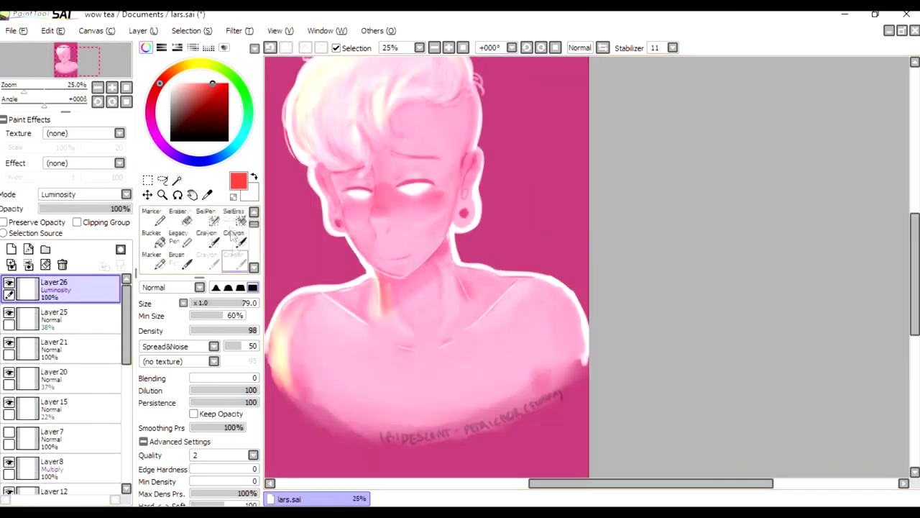
# Add yellow highlights on the right collarbone and both shoulders, then blur them softer
pyautogui.moveTo(471, 274); pyautogui.dragTo(568, 287)
pyautogui.moveTo(337, 298); pyautogui.dragTo(288, 317)
pyautogui.scroll(-3, 241, 245)
pyautogui.click(228, 216)
pyautogui.moveTo(496, 284)
pyautogui.mouseDown()
pyautogui.moveTo(580, 338)
pyautogui.moveTo(550, 287)
pyautogui.mouseUp()
pyautogui.moveTo(277, 327); pyautogui.dragTo(287, 381)
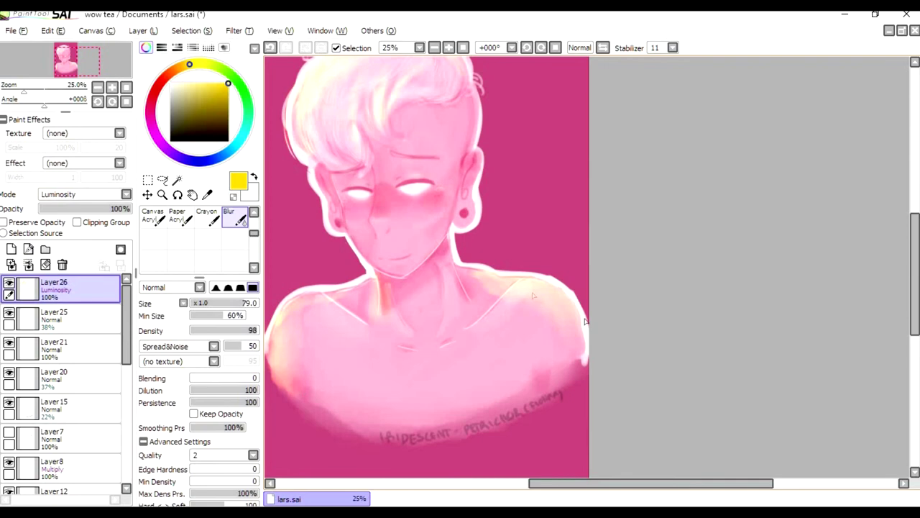
# On Layer24, blur the shoulder, collarbone and left hair edges, then mirror the view to check
pyautogui.scroll(-1, 573, 330)
pyautogui.scroll(-2, 64, 388)
pyautogui.scroll(-2, 64, 388)
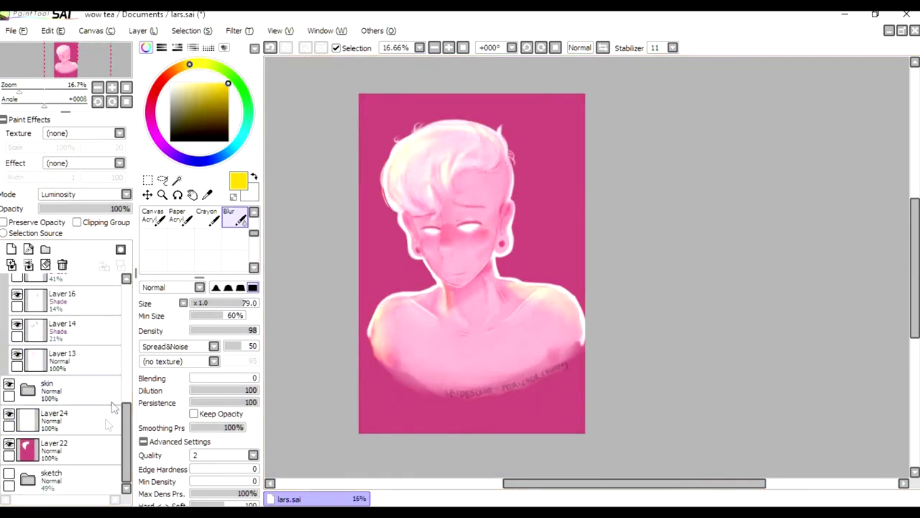
pyautogui.click(54, 417)
pyautogui.moveTo(384, 302); pyautogui.dragTo(579, 323)
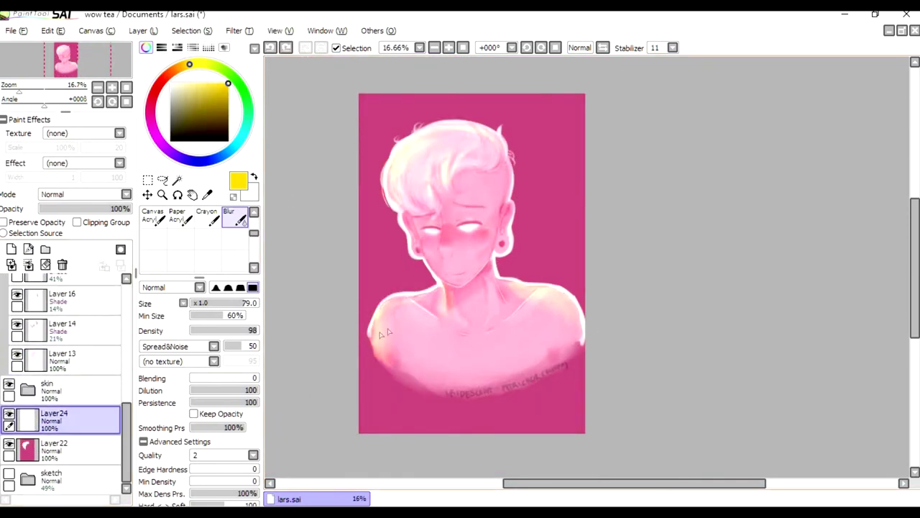
pyautogui.moveTo(387, 155); pyautogui.dragTo(404, 214)
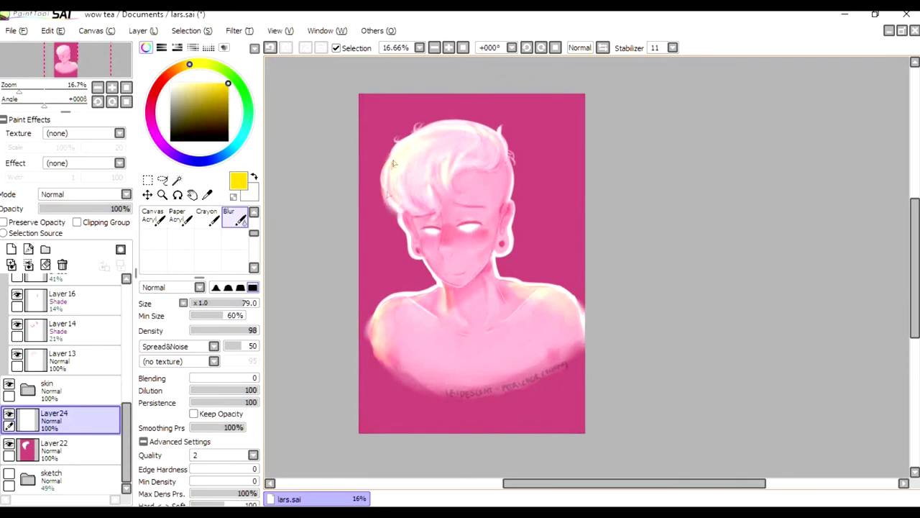
pyautogui.click(603, 47)
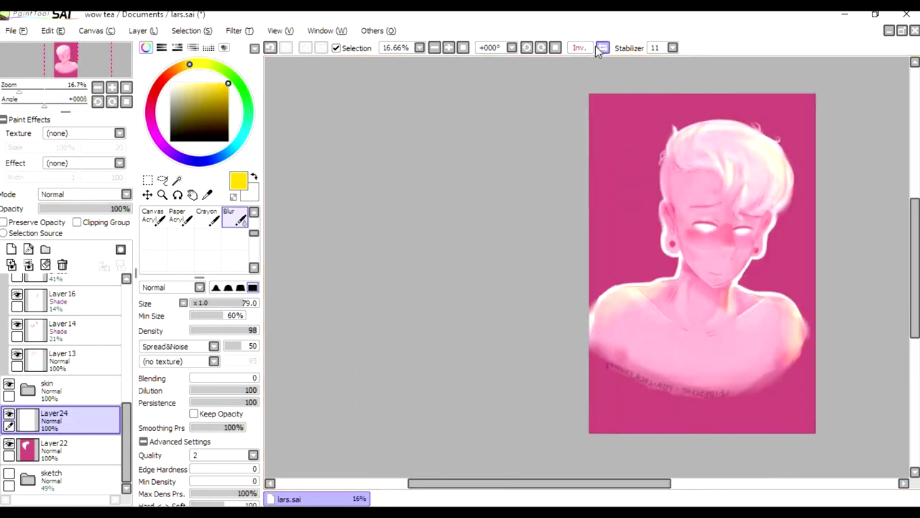
pyautogui.click(602, 47)
# Save, then replace the hair-top light arc on Layer13 with strokes along the top-left outline
pyautogui.hotkey('ctrl', 's')
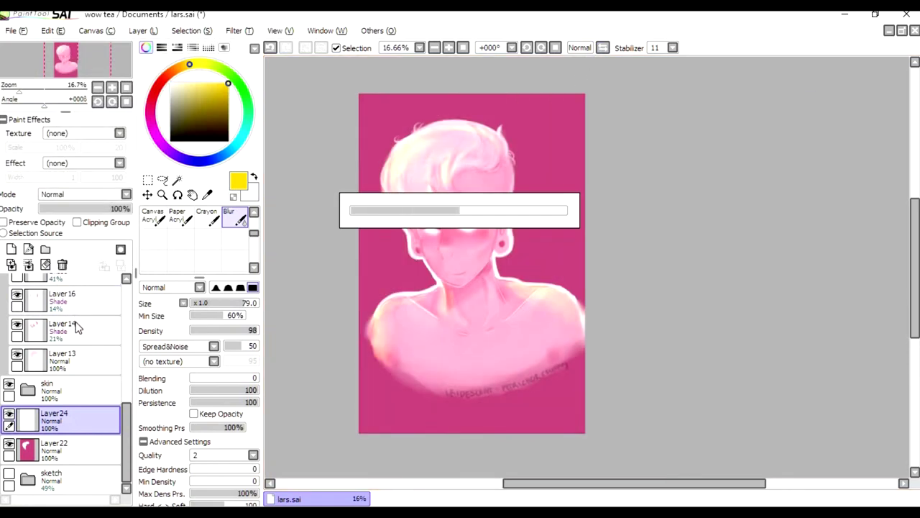
pyautogui.click(72, 359)
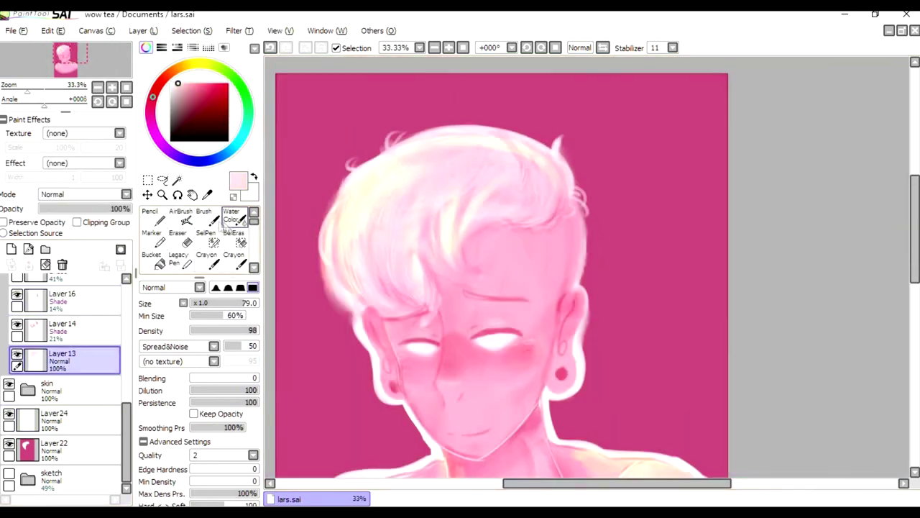
pyautogui.hotkey('ctrl', 'z')
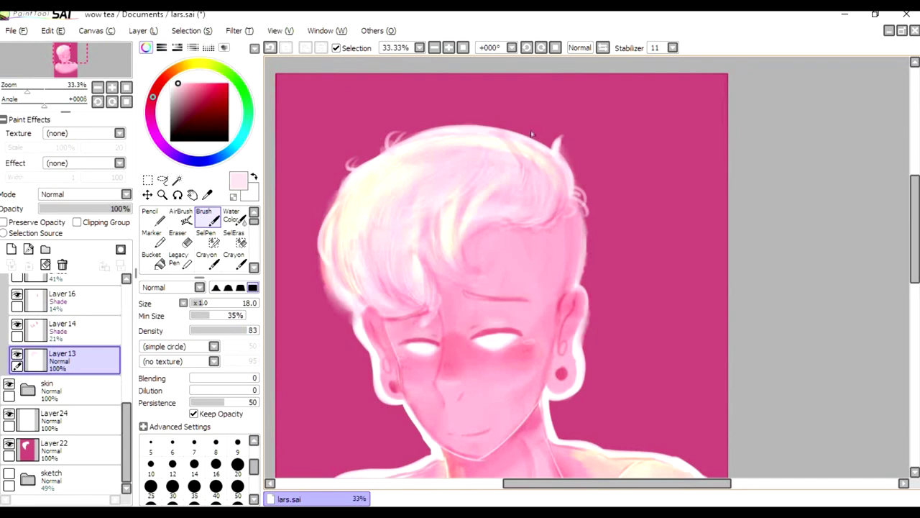
pyautogui.scroll(-1, 453, 162)
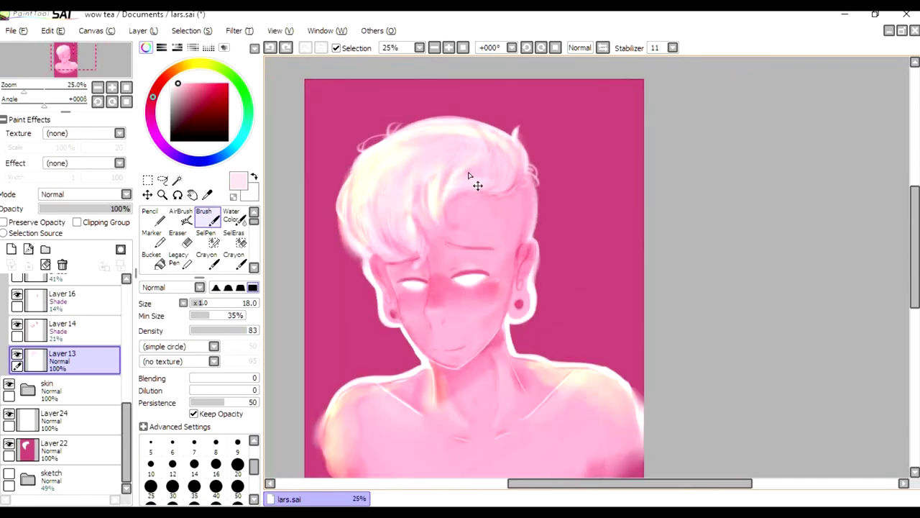
pyautogui.moveTo(399, 122); pyautogui.dragTo(335, 184)
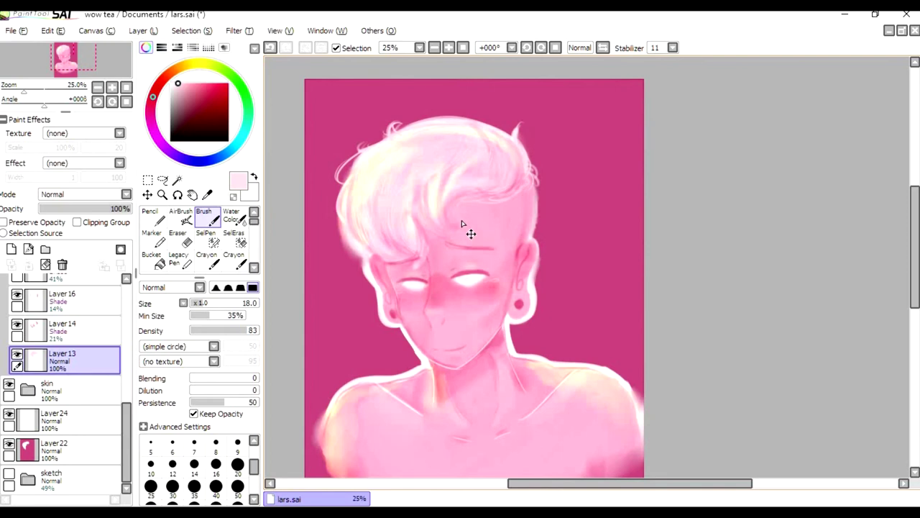
# Add a layer above Layer 18 with bright pink shading beside the hairline at 15% opacity
pyautogui.scroll(-1, 64, 381)
pyautogui.click(18, 422)
pyautogui.click(11, 249)
pyautogui.click(204, 84)
pyautogui.click(231, 216)
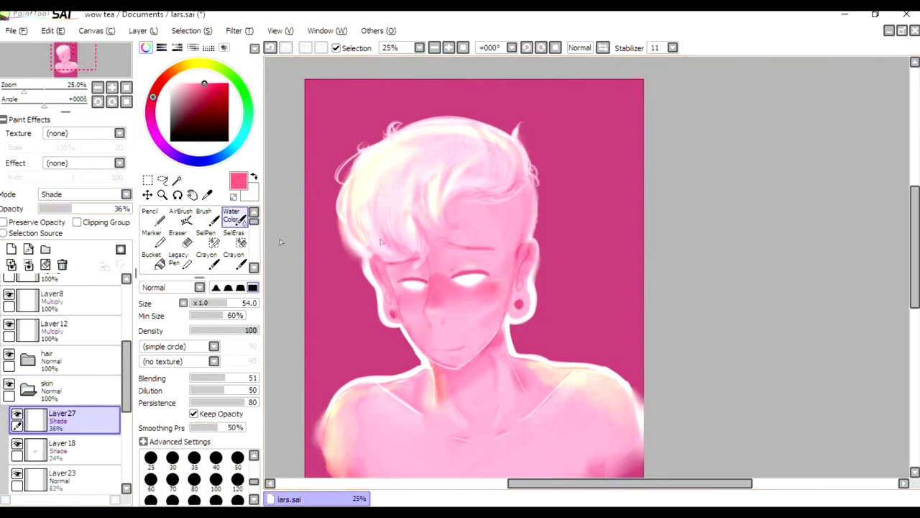
pyautogui.press('b')
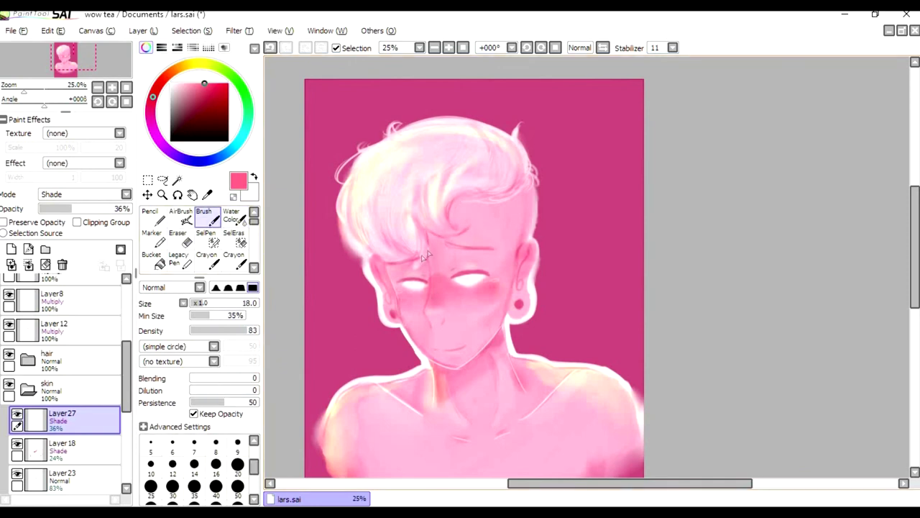
pyautogui.moveTo(514, 181); pyautogui.dragTo(522, 253)
pyautogui.moveTo(72, 208); pyautogui.dragTo(60, 209)
# Add another normal layer, pick a muted pink, and slightly adjust Layer25's opacity
pyautogui.click(11, 249)
pyautogui.click(191, 91)
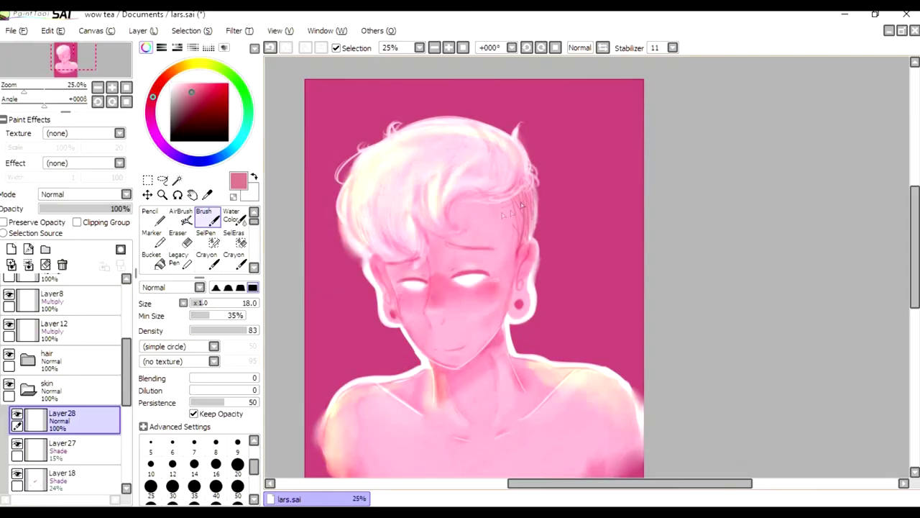
pyautogui.scroll(3, 65, 359)
pyautogui.click(57, 317)
pyautogui.moveTo(76, 208); pyautogui.dragTo(74, 209)
# On Layer21, try drawing a thin white line down the nose bridge
pyautogui.click(72, 348)
pyautogui.hotkey('ctrl', '+')
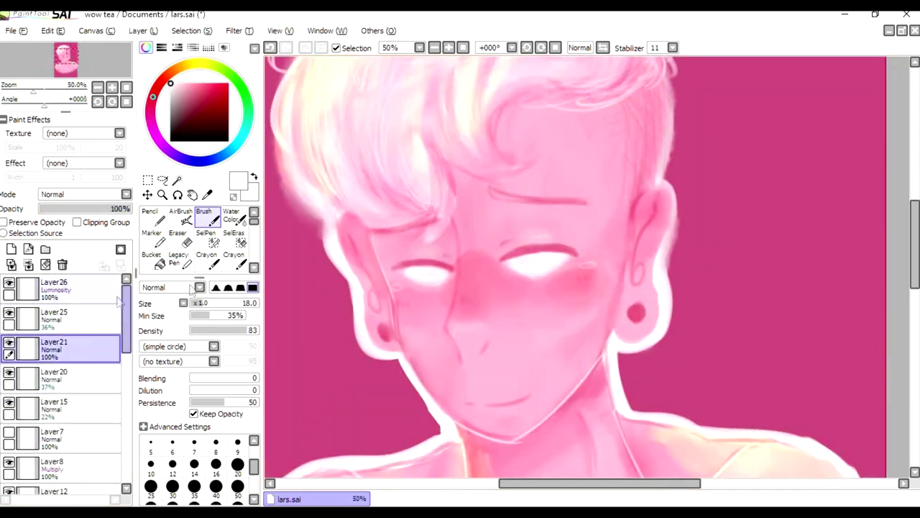
pyautogui.moveTo(454, 217)
pyautogui.mouseDown()
pyautogui.moveTo(457, 294)
pyautogui.moveTo(446, 332)
pyautogui.mouseUp()
pyautogui.hotkey('ctrl', 'z')
pyautogui.moveTo(459, 295)
pyautogui.mouseDown()
pyautogui.moveTo(455, 339)
pyautogui.moveTo(440, 330)
pyautogui.mouseUp()
pyautogui.hotkey('ctrl', 'z')
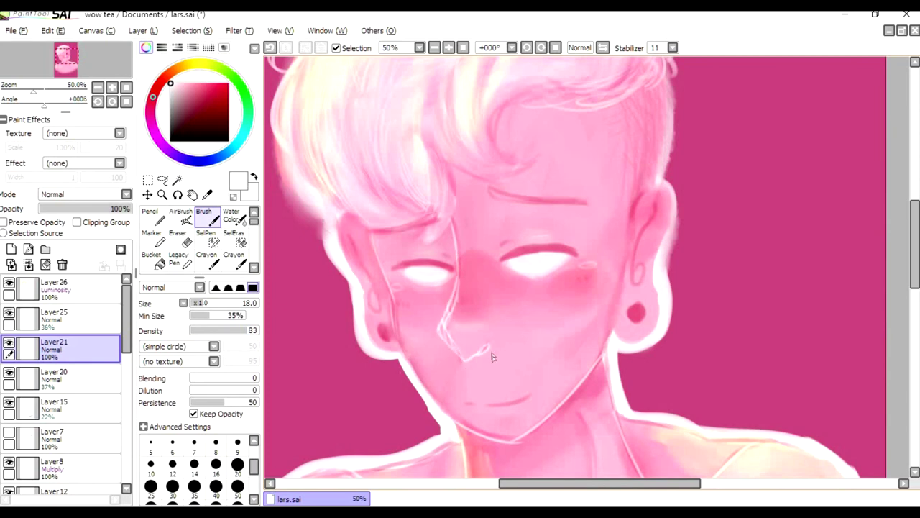
# Redraw the nose line as a cleaner, softer curve
pyautogui.scroll(-2, 492, 357)
pyautogui.scroll(2, 442, 289)
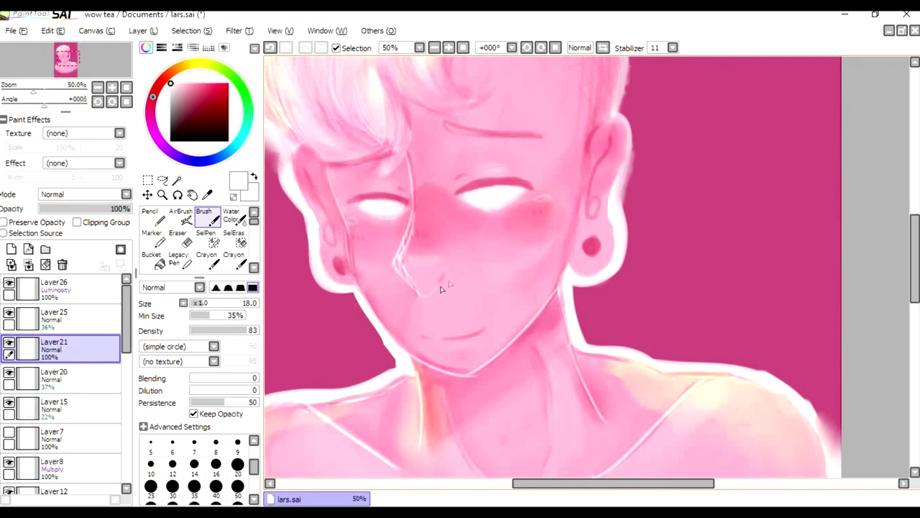
pyautogui.moveTo(411, 220); pyautogui.dragTo(394, 272)
pyautogui.hotkey('ctrl', 'z')
pyautogui.moveTo(411, 210); pyautogui.dragTo(400, 270)
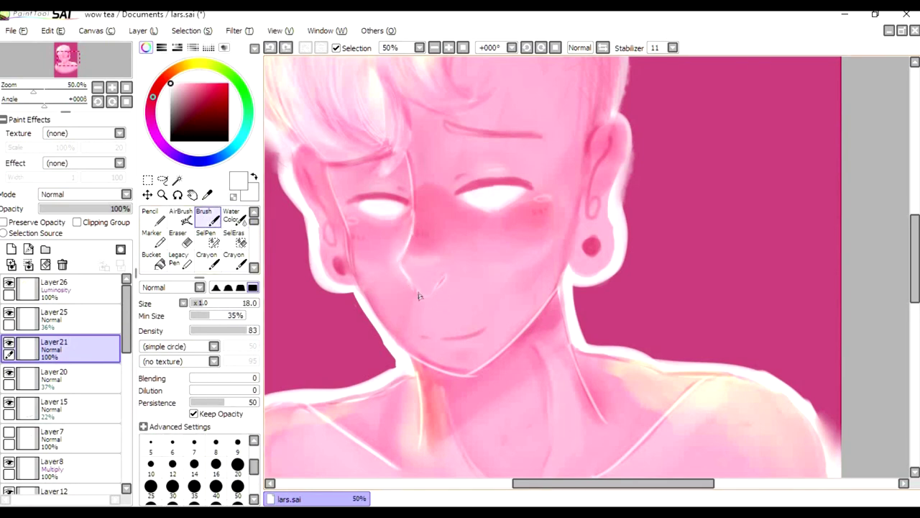
pyautogui.scroll(-2, 431, 264)
pyautogui.scroll(1, 448, 302)
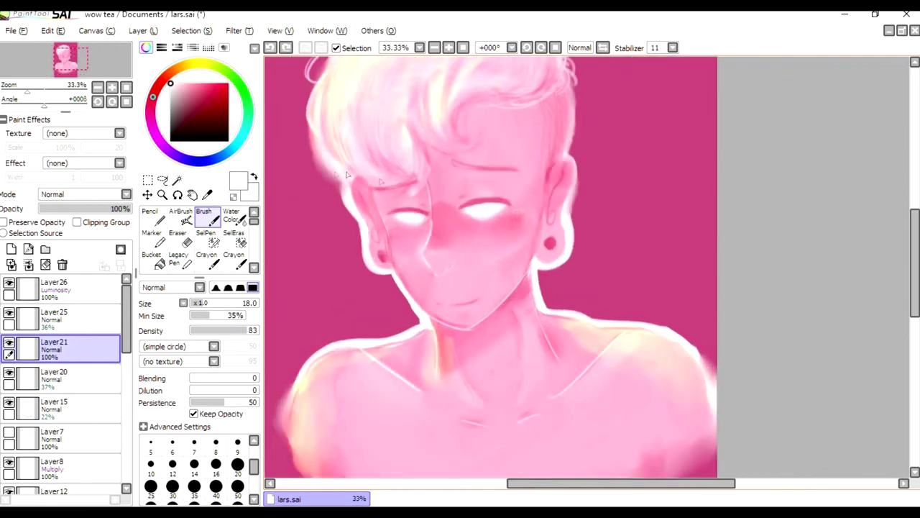
# Add a faint light stroke along the ear
pyautogui.moveTo(570, 178)
pyautogui.mouseDown()
pyautogui.moveTo(554, 200)
pyautogui.moveTo(552, 231)
pyautogui.mouseUp()
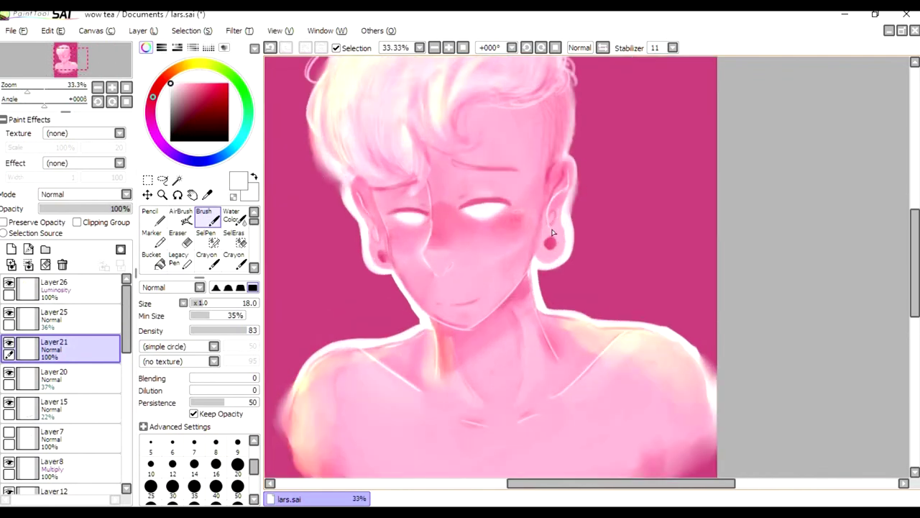
pyautogui.scroll(-2, 568, 210)
pyautogui.scroll(1, 536, 183)
pyautogui.press('c')
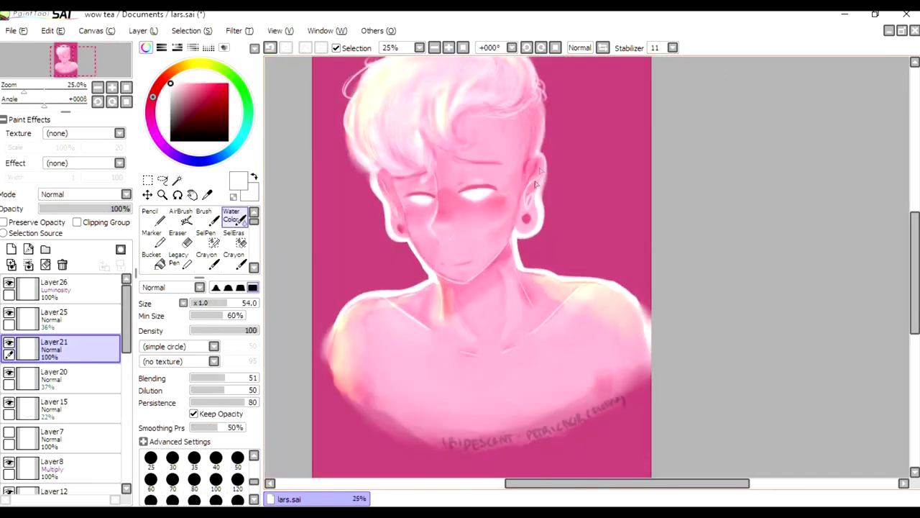
pyautogui.scroll(-2, 467, 234)
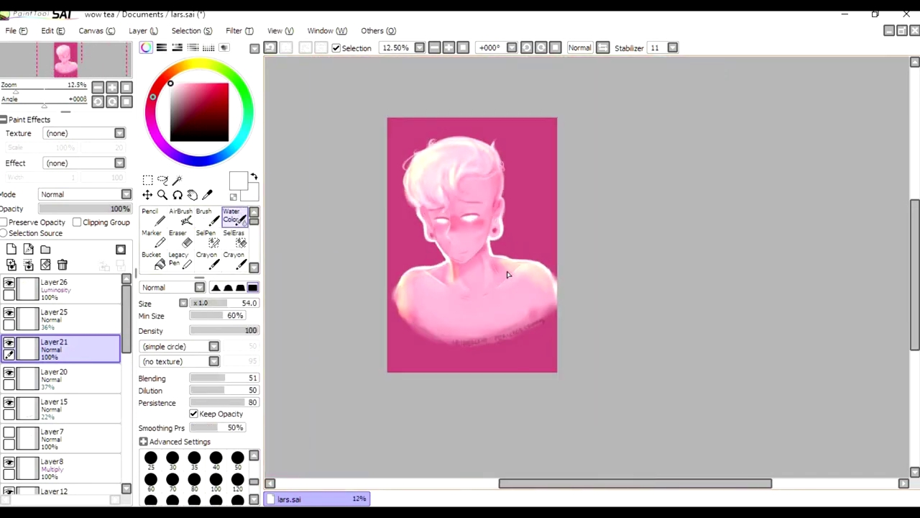
pyautogui.scroll(1, 507, 274)
pyautogui.scroll(4, 467, 269)
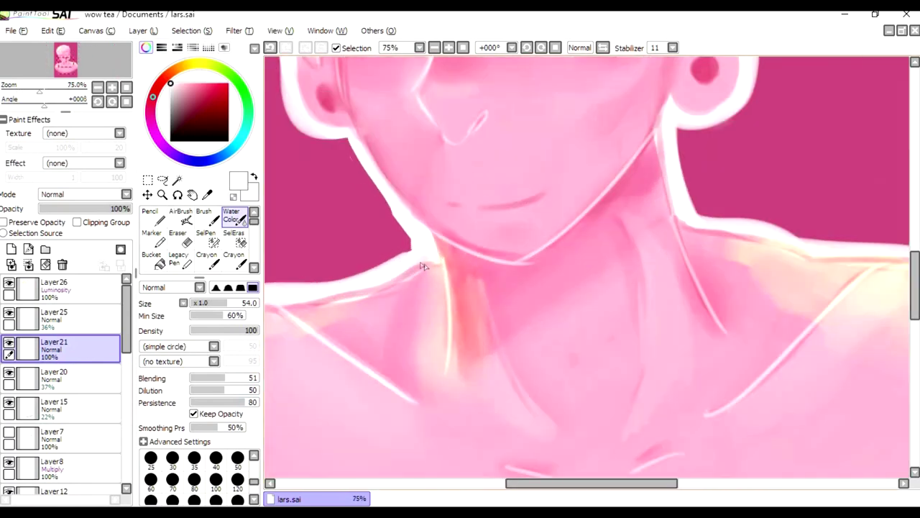
pyautogui.scroll(-1, 425, 267)
pyautogui.scroll(-2, 424, 266)
pyautogui.scroll(-3, 57, 345)
# Lock Layer 15's transparency and remove the old text along the bottom edge
pyautogui.click(21, 327)
pyautogui.click(10, 223)
pyautogui.moveTo(547, 394); pyautogui.dragTo(425, 415)
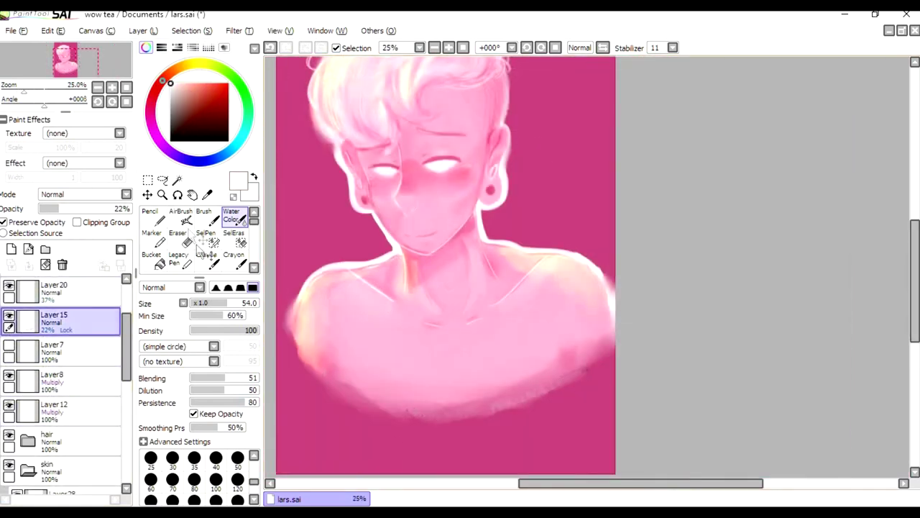
pyautogui.hotkey('ctrl', 'z')
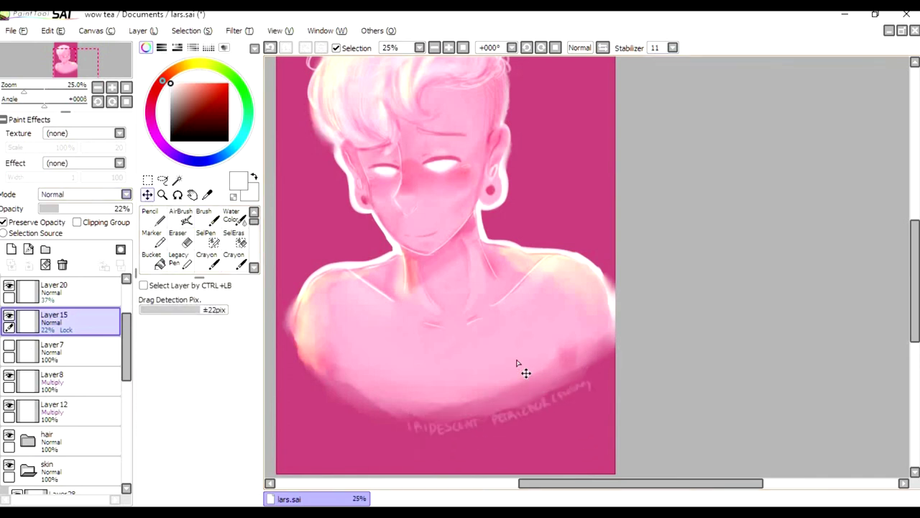
pyautogui.press('e')
pyautogui.scroll(-1, 517, 363)
pyautogui.hotkey('ctrl', 'z')
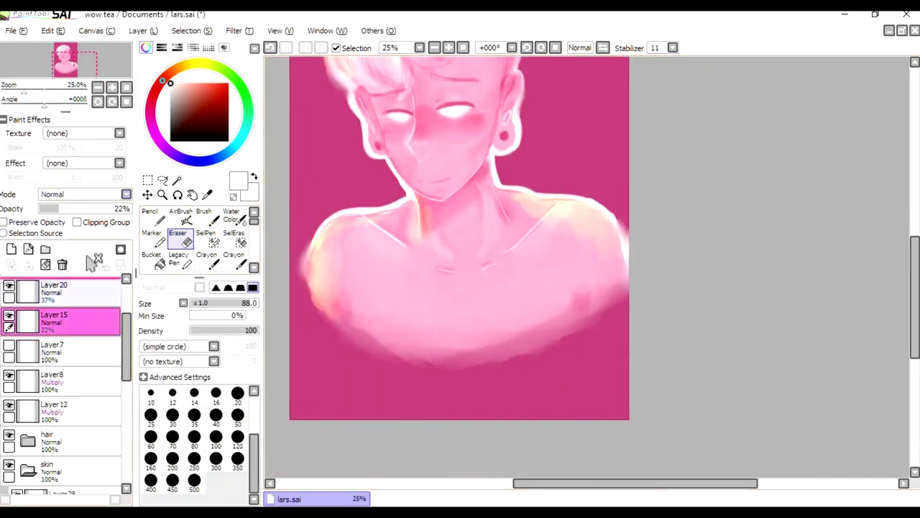
# Move Layer 15 above Layer 20 and hand-letter the new signature along the bottom edge
pyautogui.moveTo(83, 284); pyautogui.dragTo(83, 282)
pyautogui.press('b')
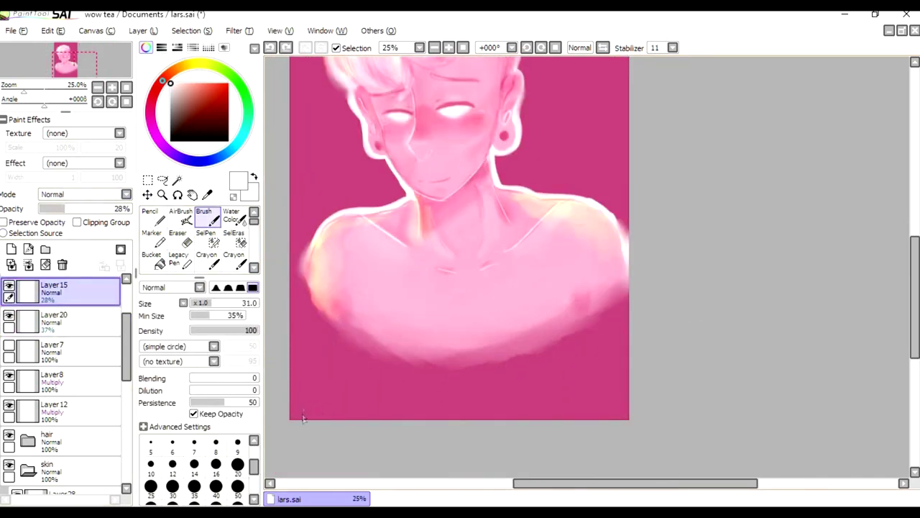
pyautogui.moveTo(384, 412); pyautogui.dragTo(395, 411)
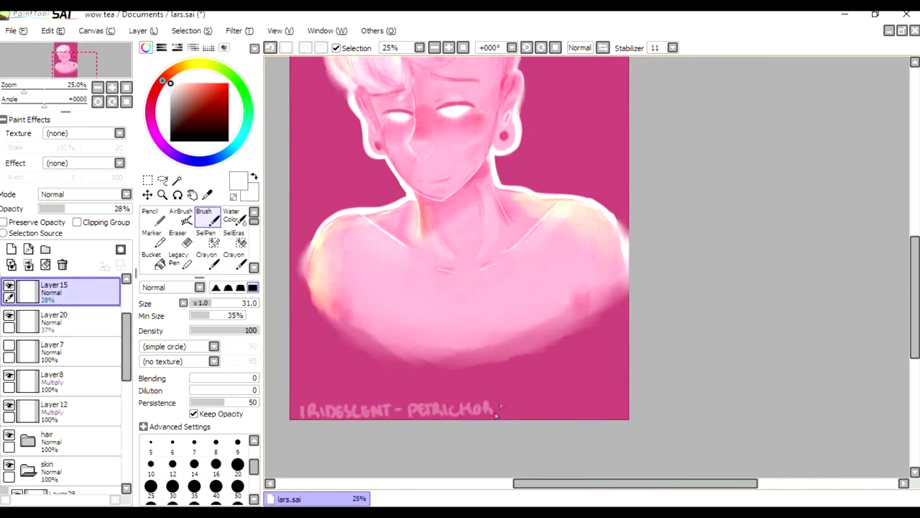
pyautogui.scroll(-2, 386, 346)
pyautogui.scroll(1, 385, 346)
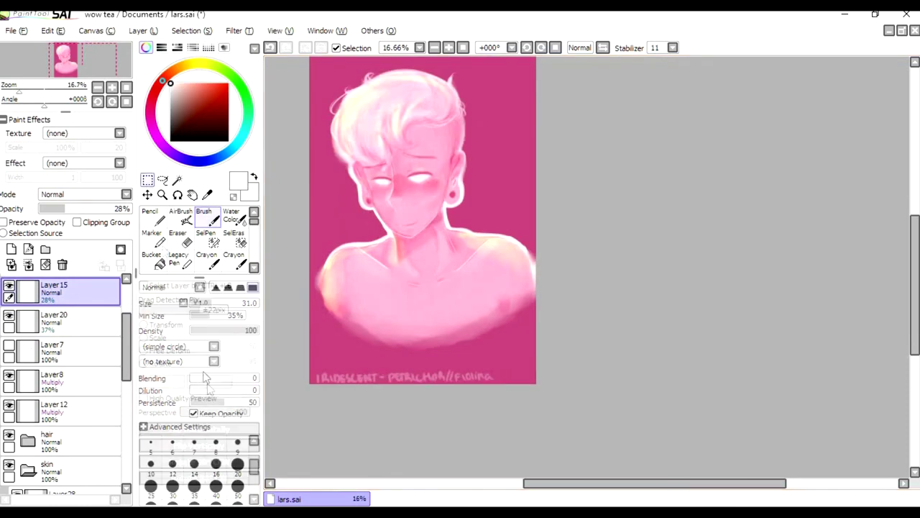
# Squeeze the signature narrower with Ctrl+T to fit, then save the painting
pyautogui.hotkey('ctrl', 't')
pyautogui.moveTo(489, 395); pyautogui.dragTo(470, 393)
pyautogui.press('Return')
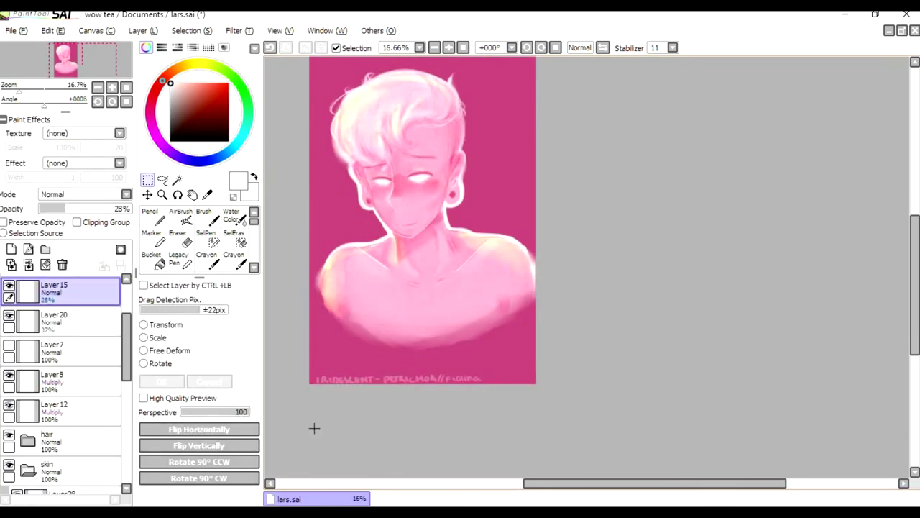
pyautogui.scroll(1, 338, 392)
pyautogui.scroll(-1, 338, 392)
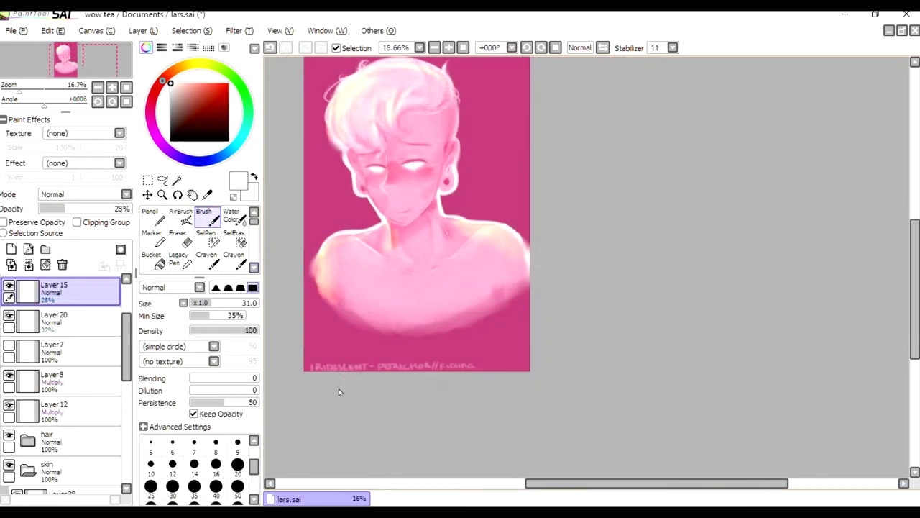
pyautogui.hotkey('ctrl', 's')
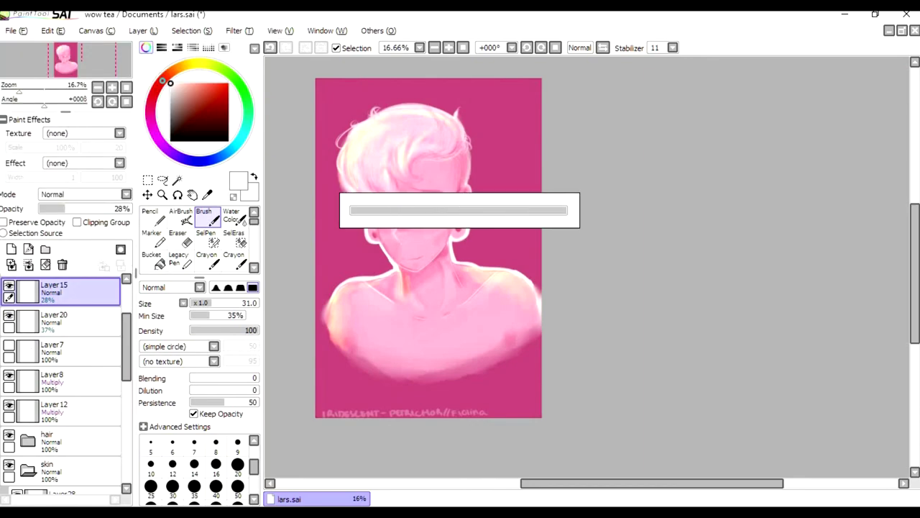